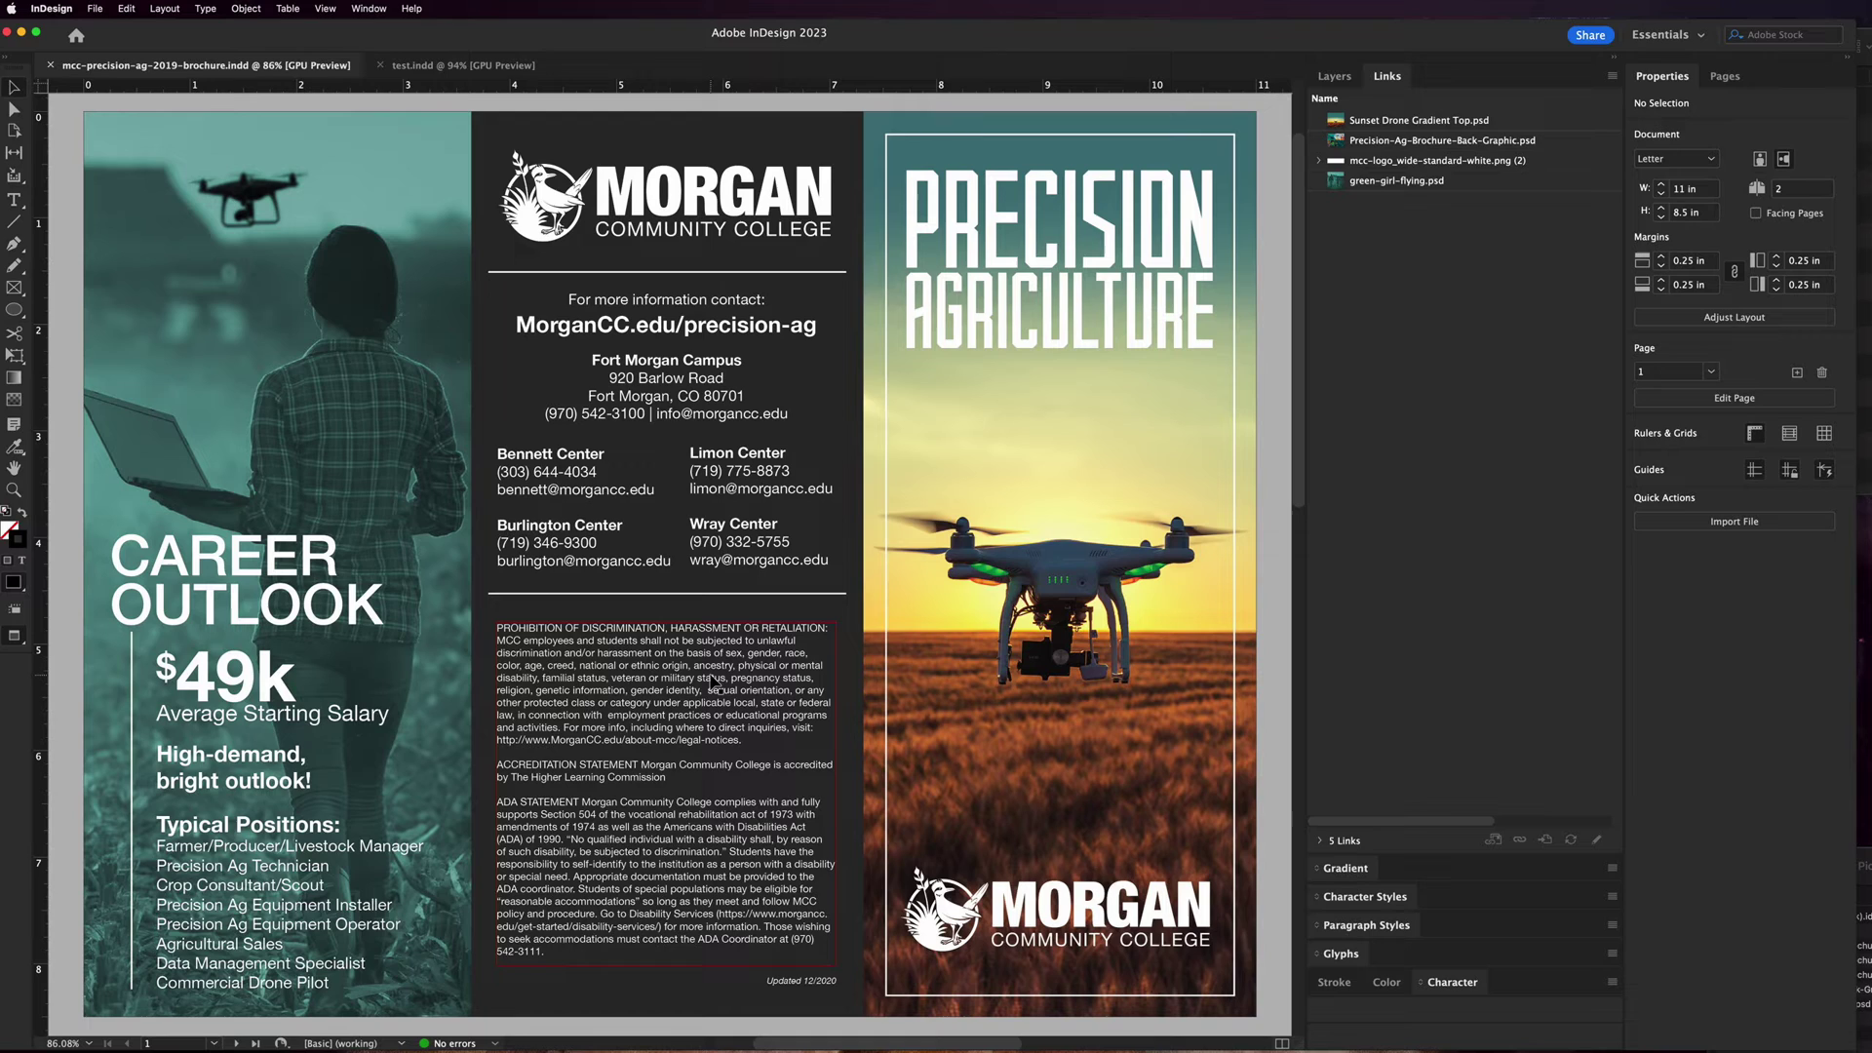
Step: Select the title, drone image, legal text and date frames to check their links
{"action": "left_click", "coordinate": [1038, 325]}
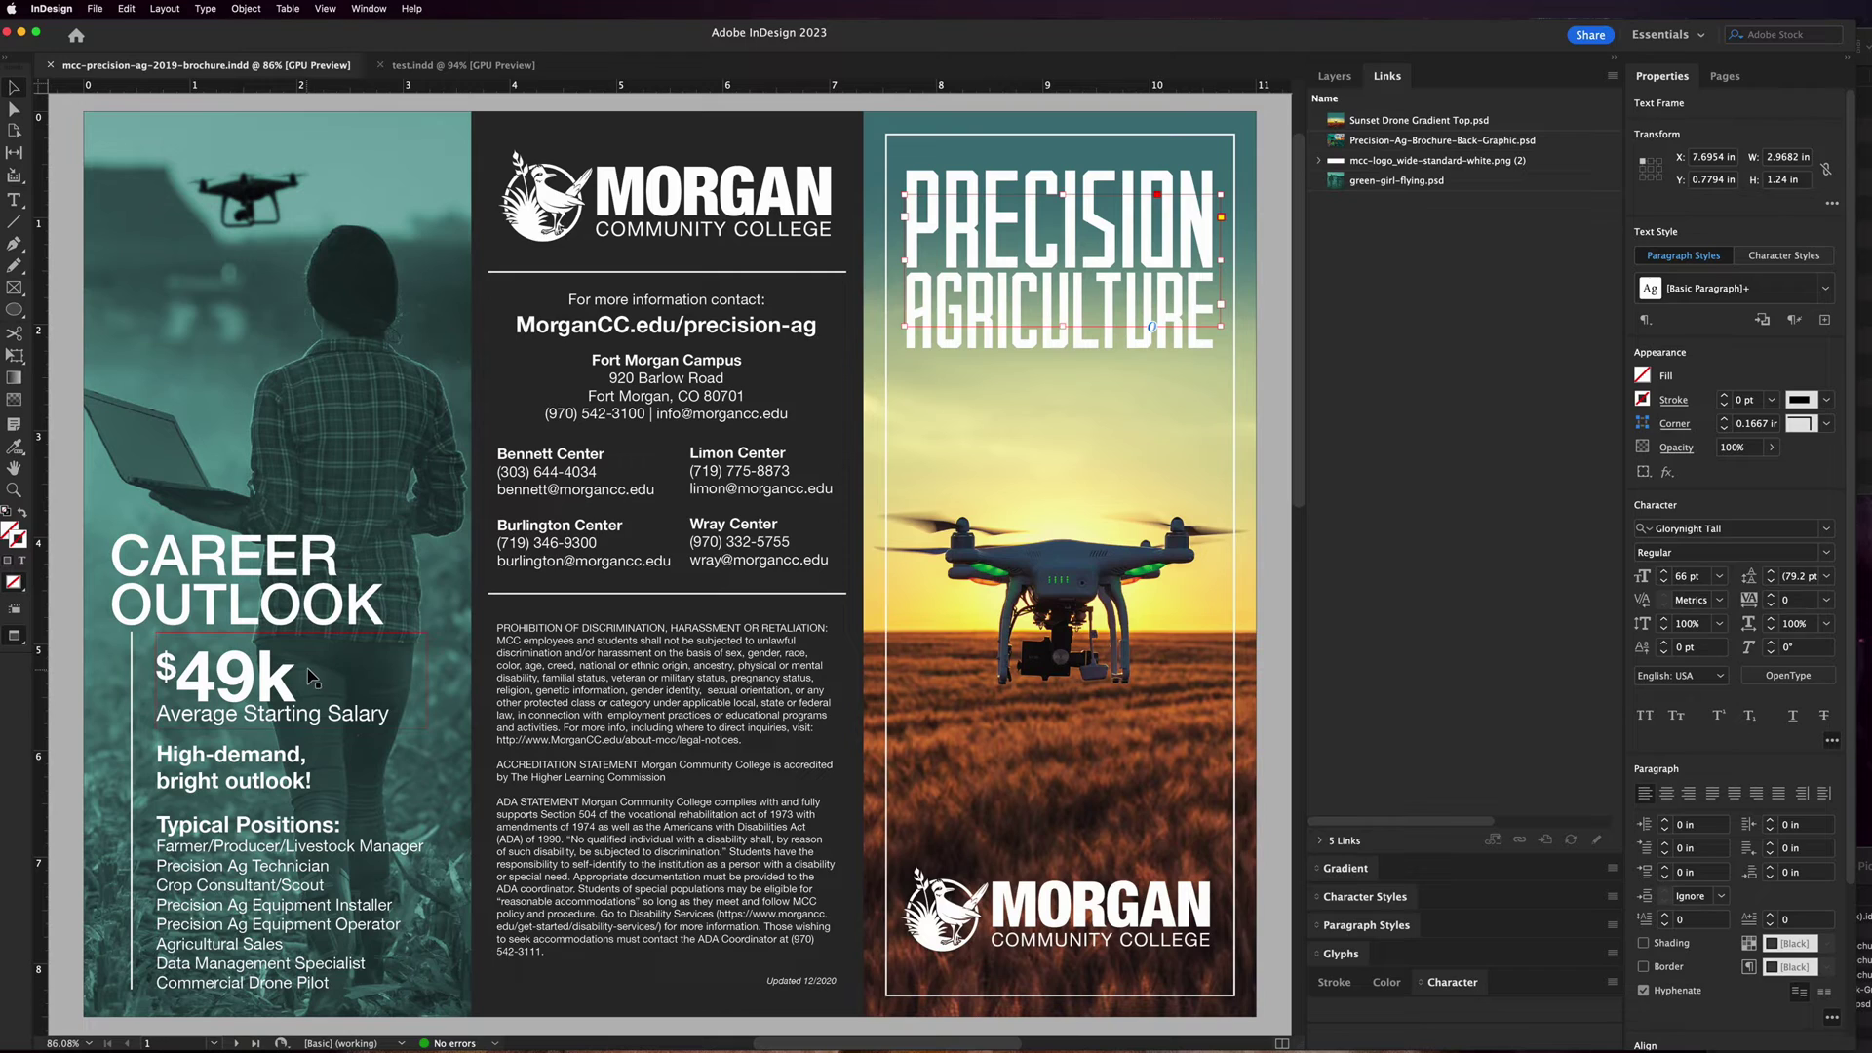
{"action": "left_click", "coordinate": [1048, 654]}
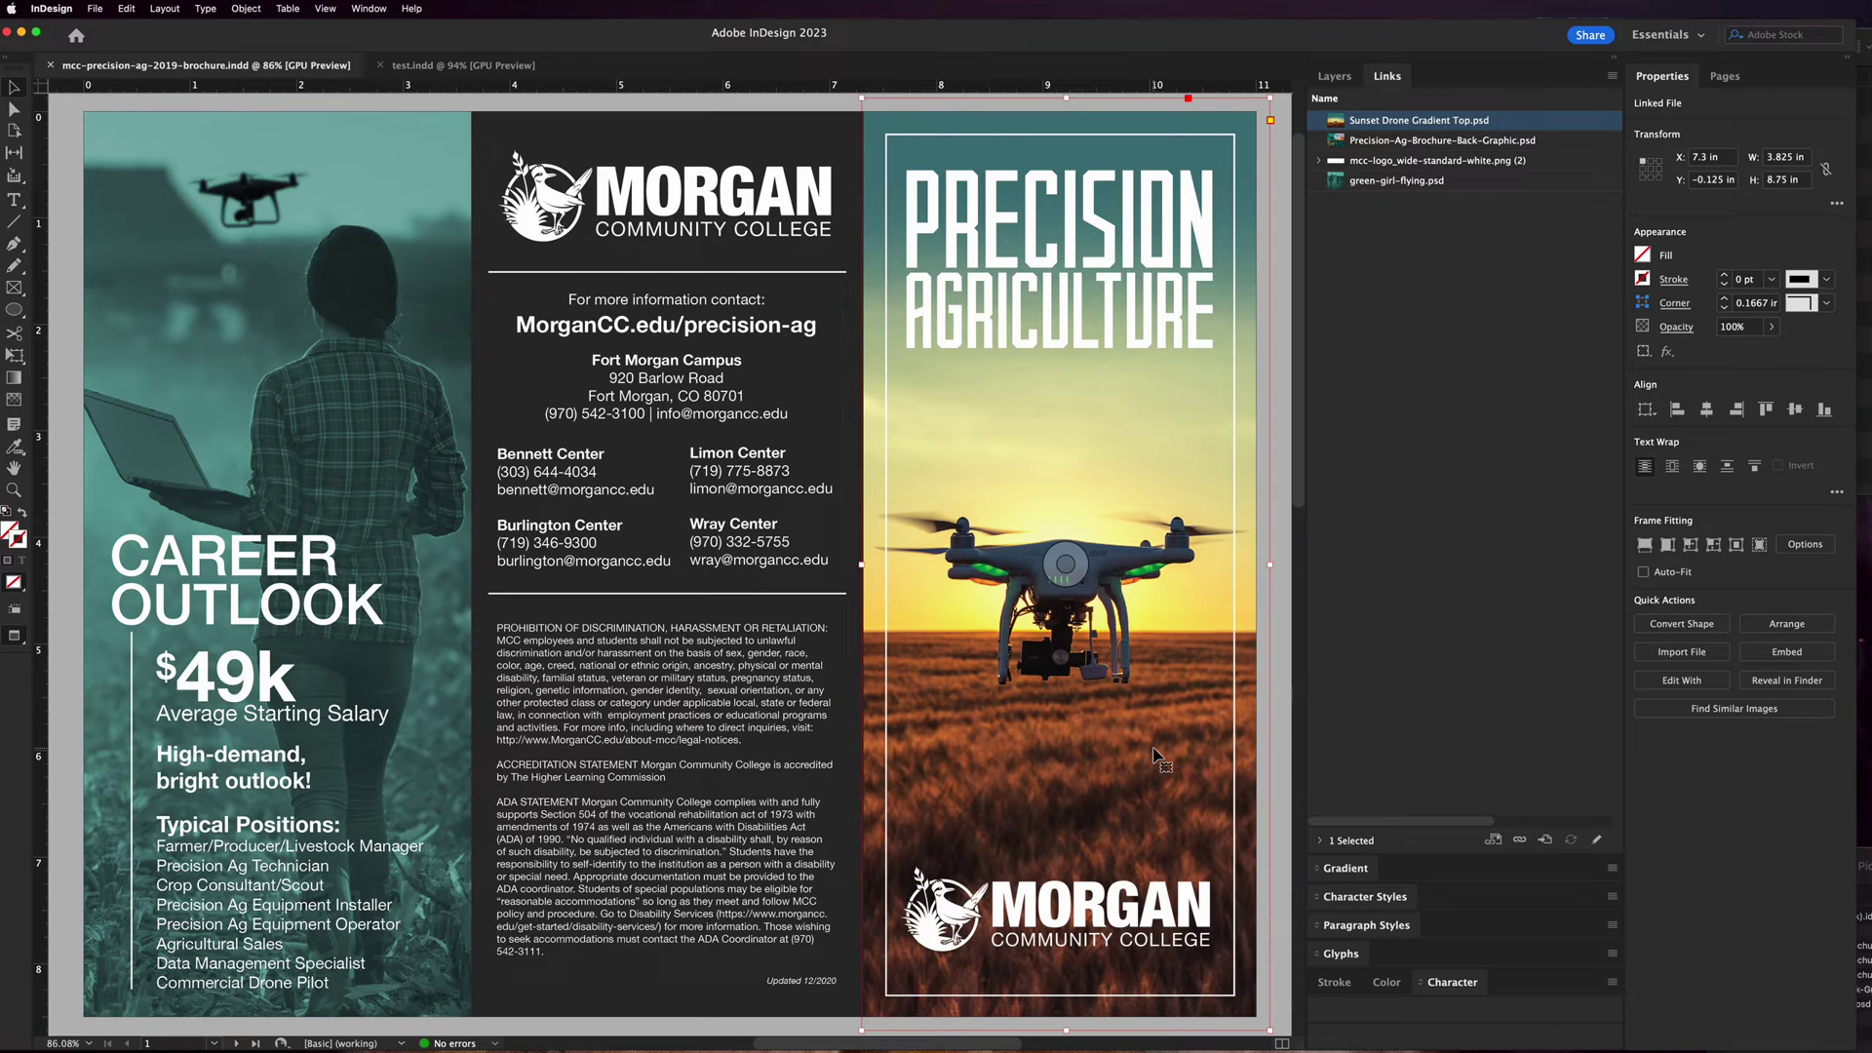
{"action": "left_click", "coordinate": [687, 727]}
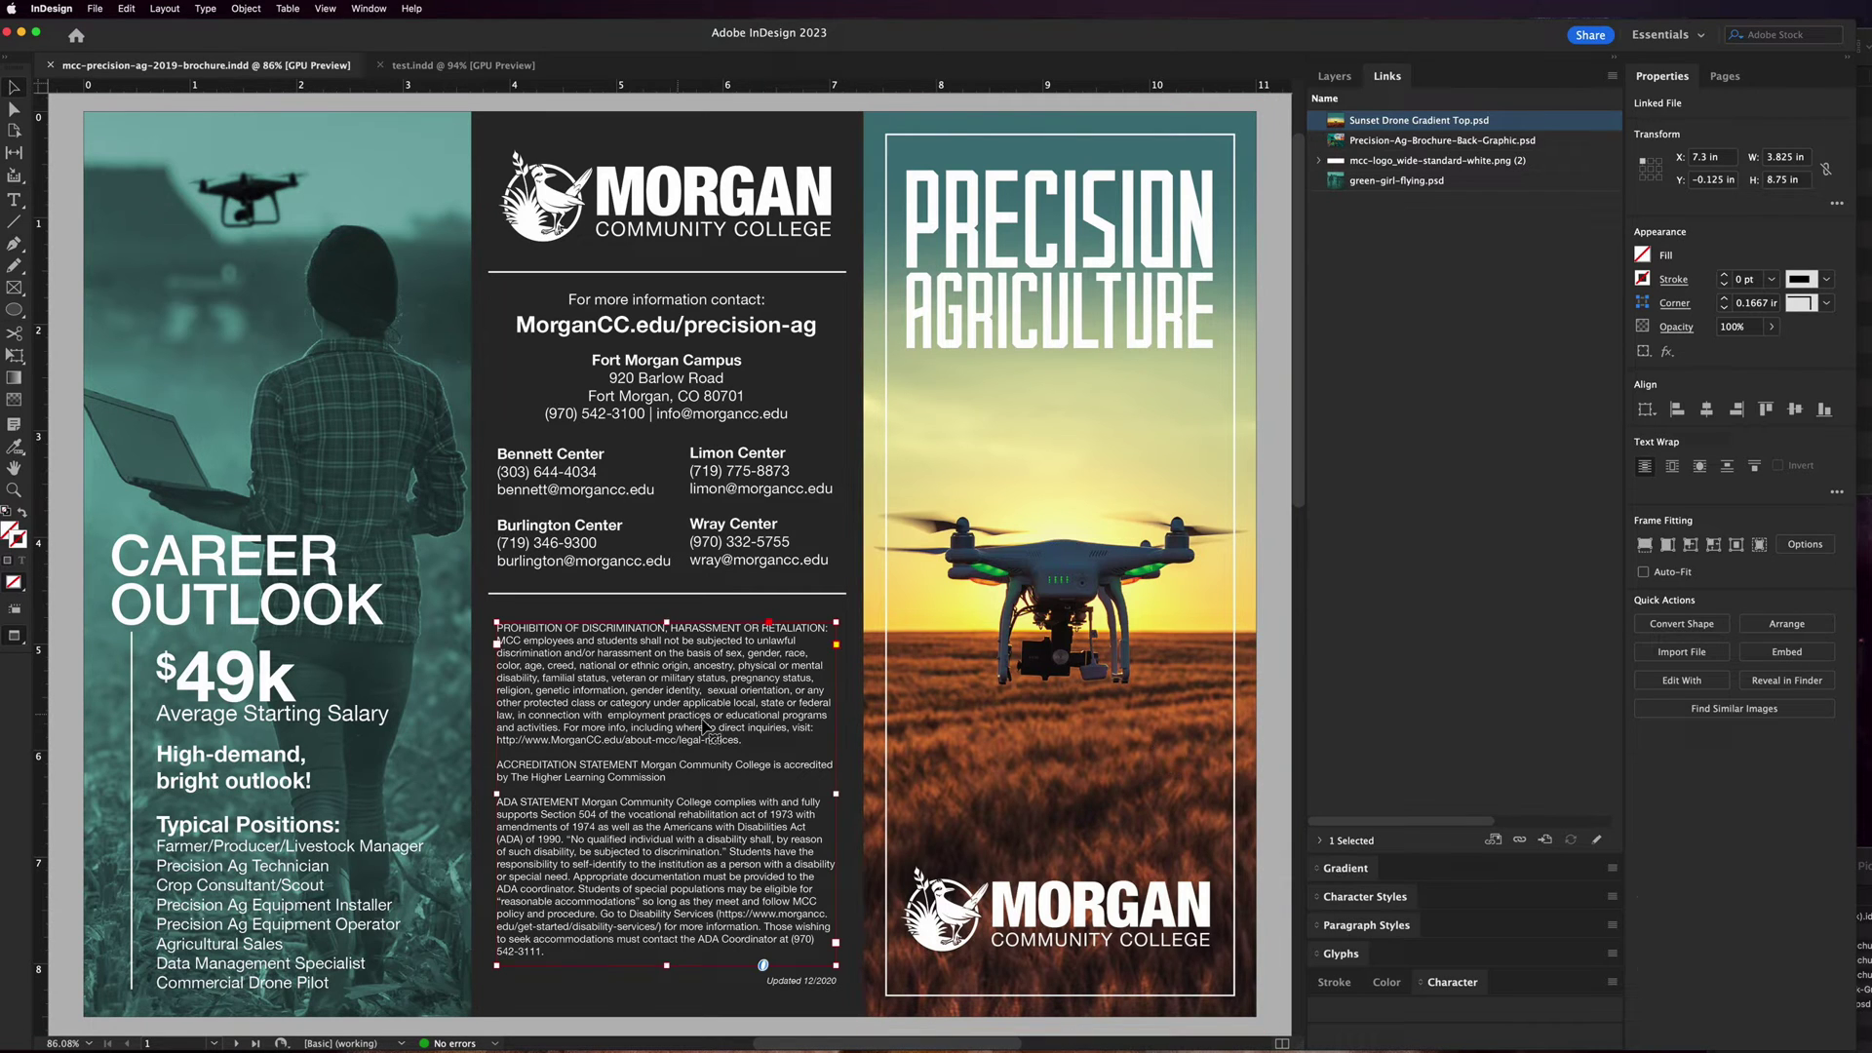
{"action": "left_click", "coordinate": [809, 982]}
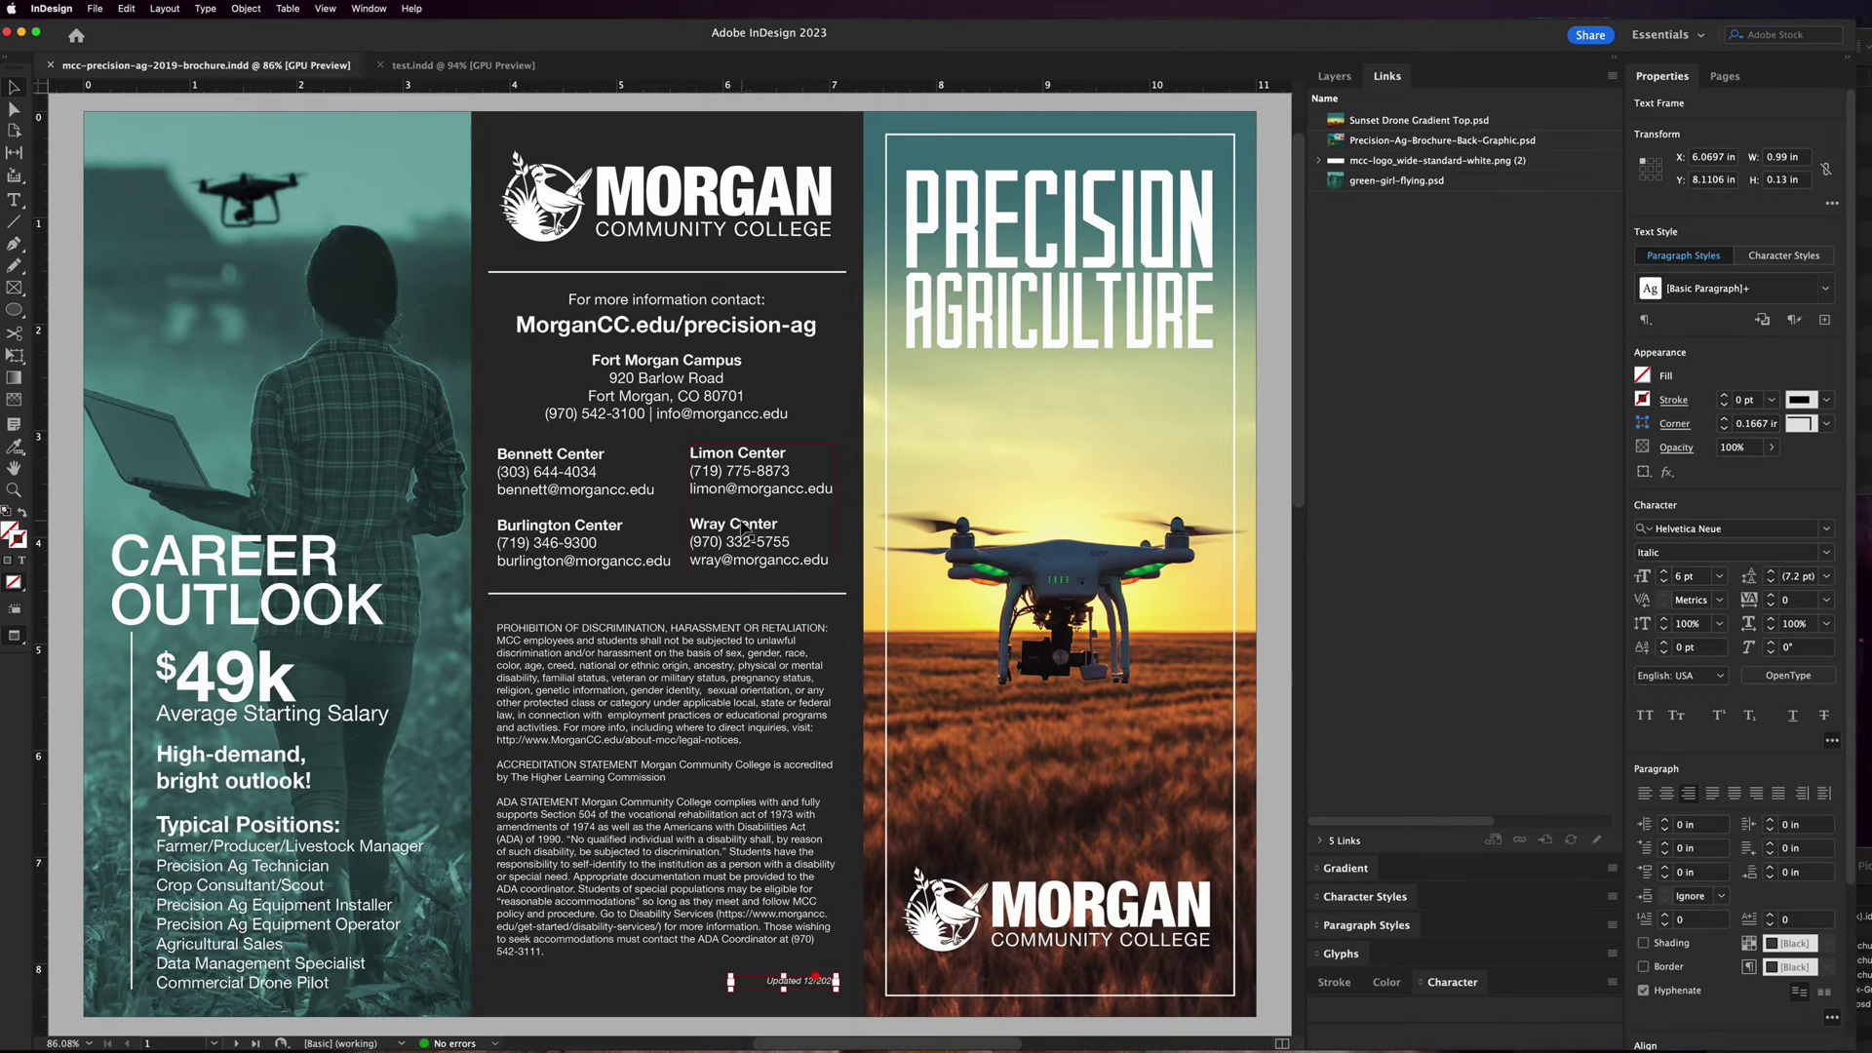
{"action": "left_click", "coordinate": [990, 317]}
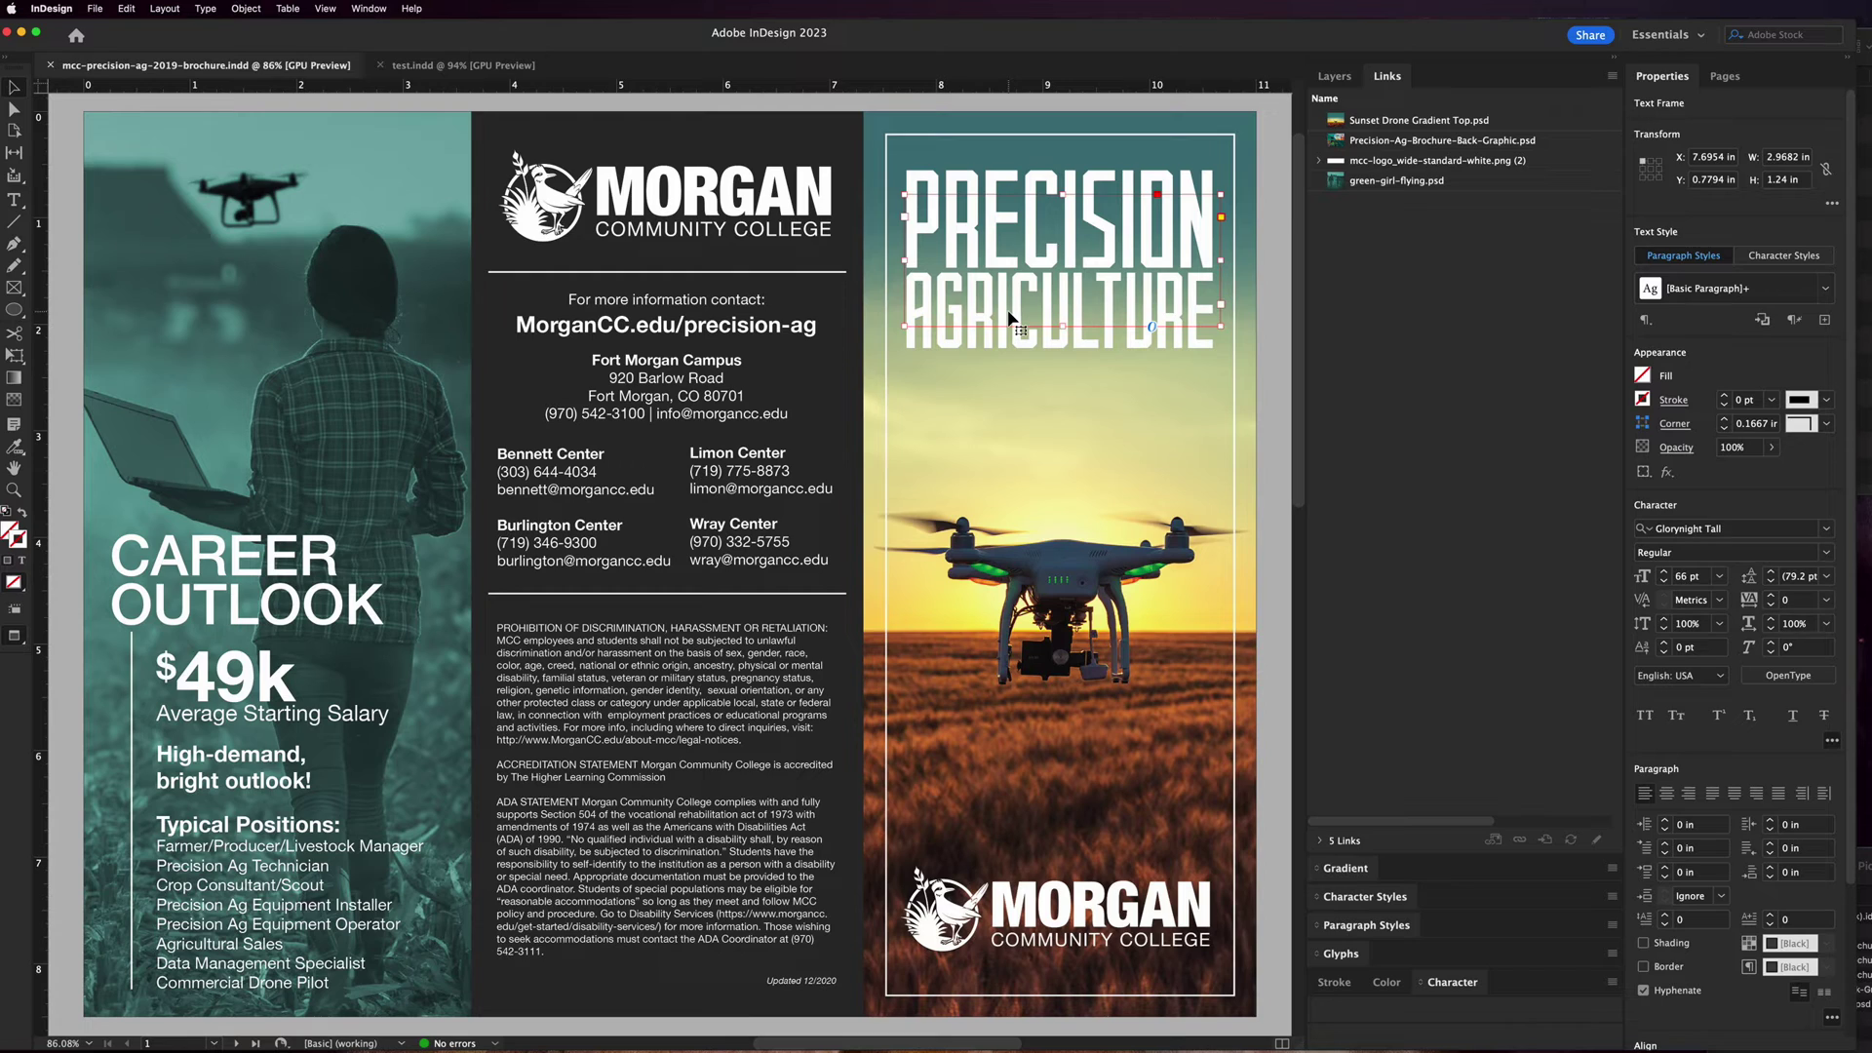
{"action": "left_click", "coordinate": [1100, 566]}
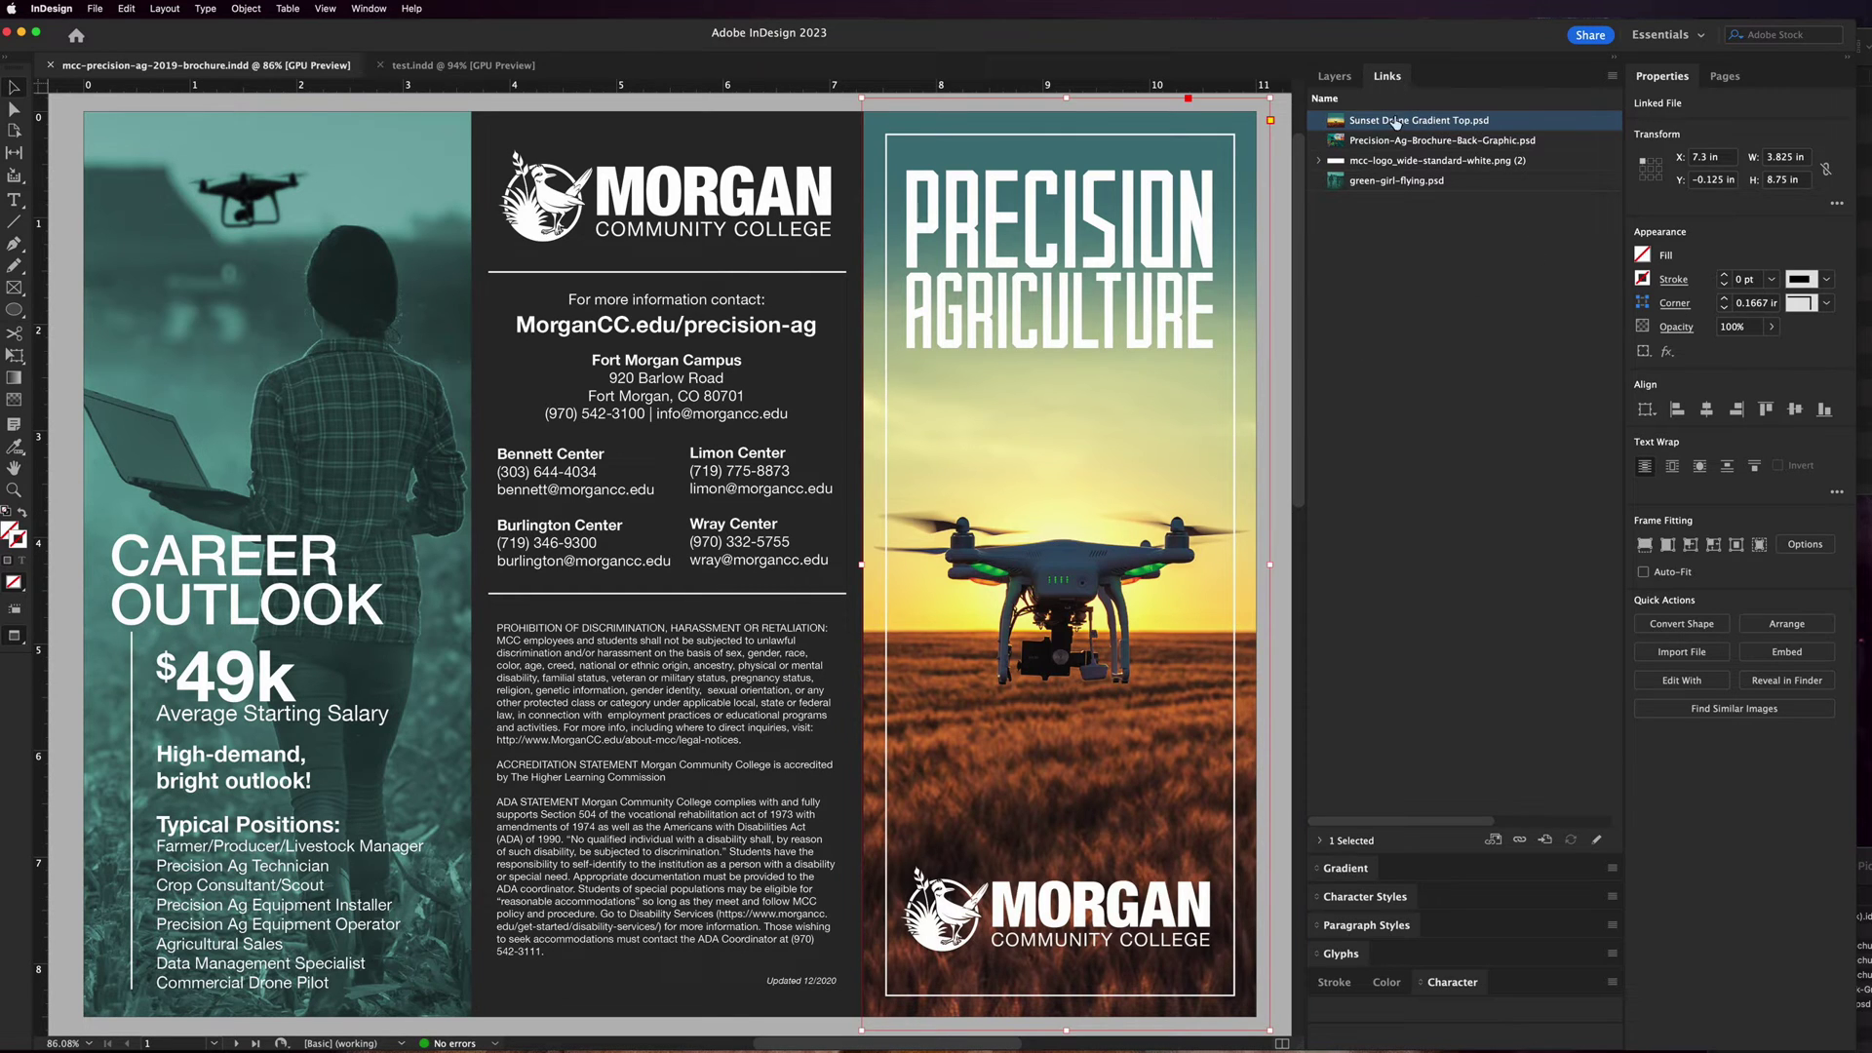
Step: Expand the mcc-logo (2) link entry and select each of its two placed instances
{"action": "left_click", "coordinate": [1320, 161]}
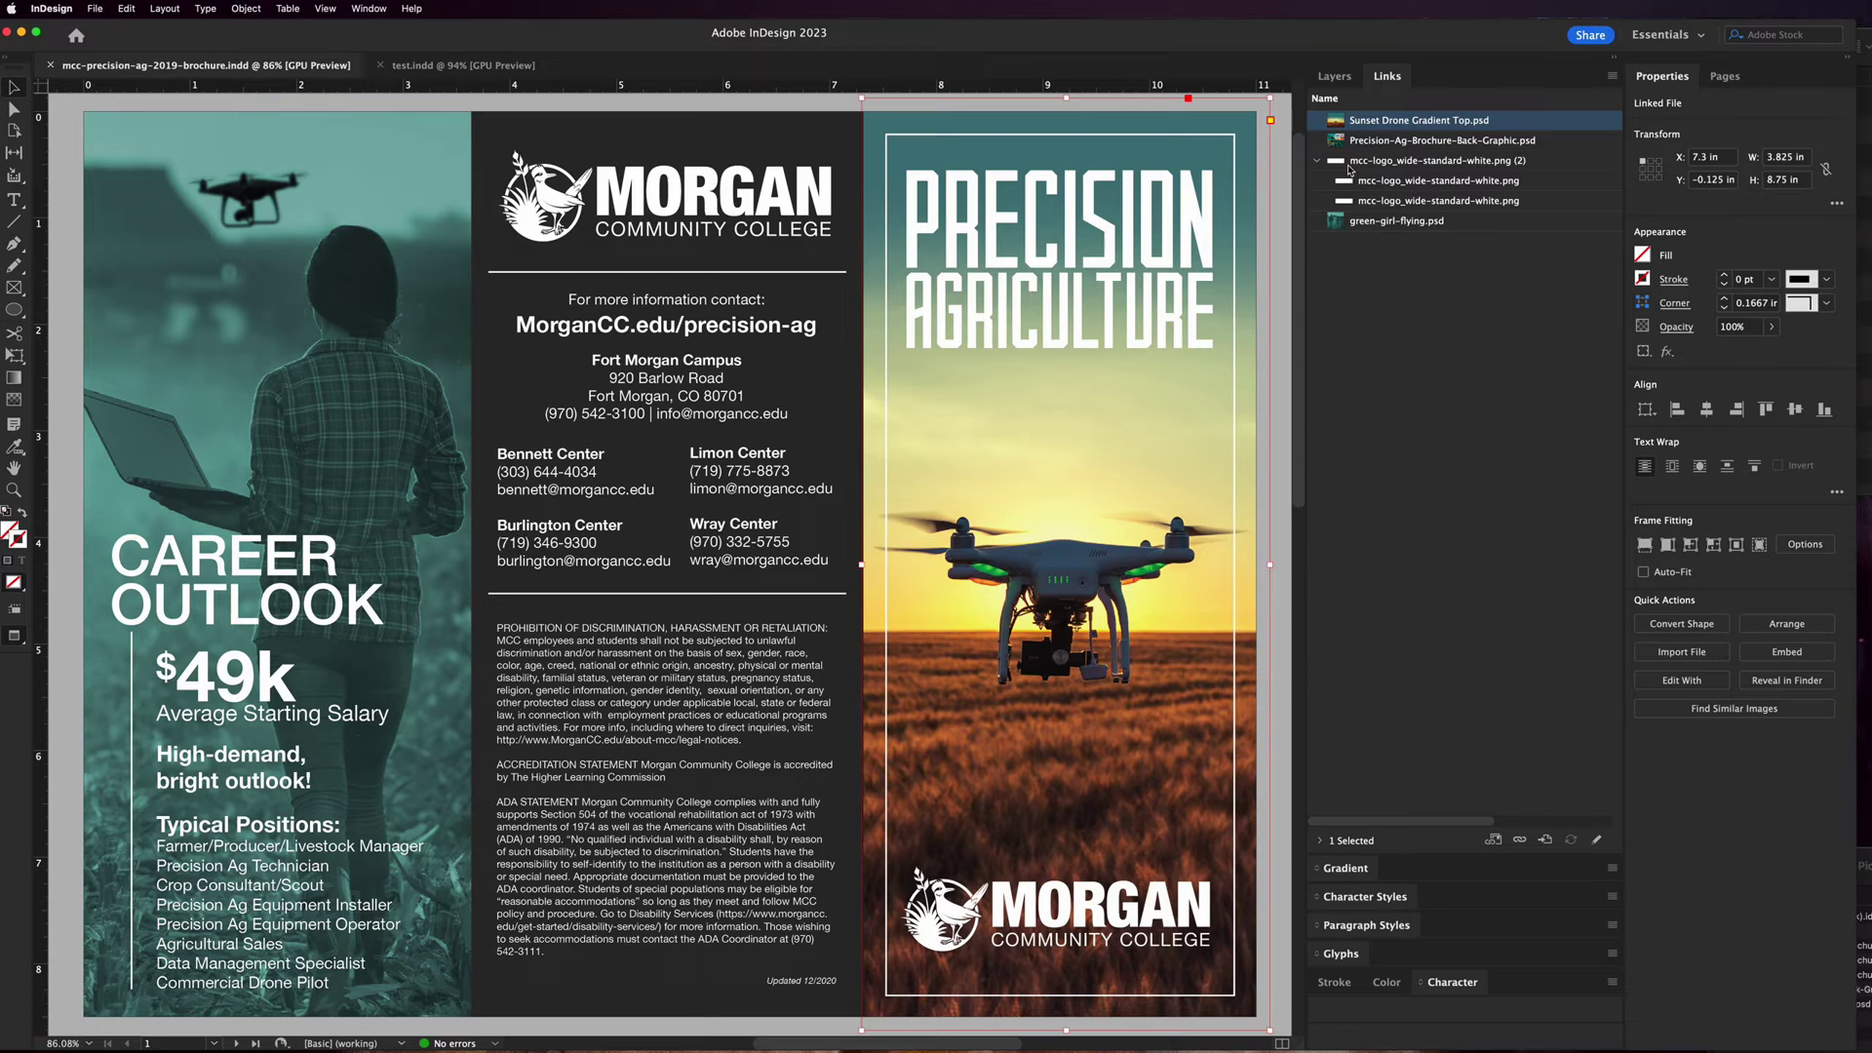
{"action": "left_click", "coordinate": [1400, 227]}
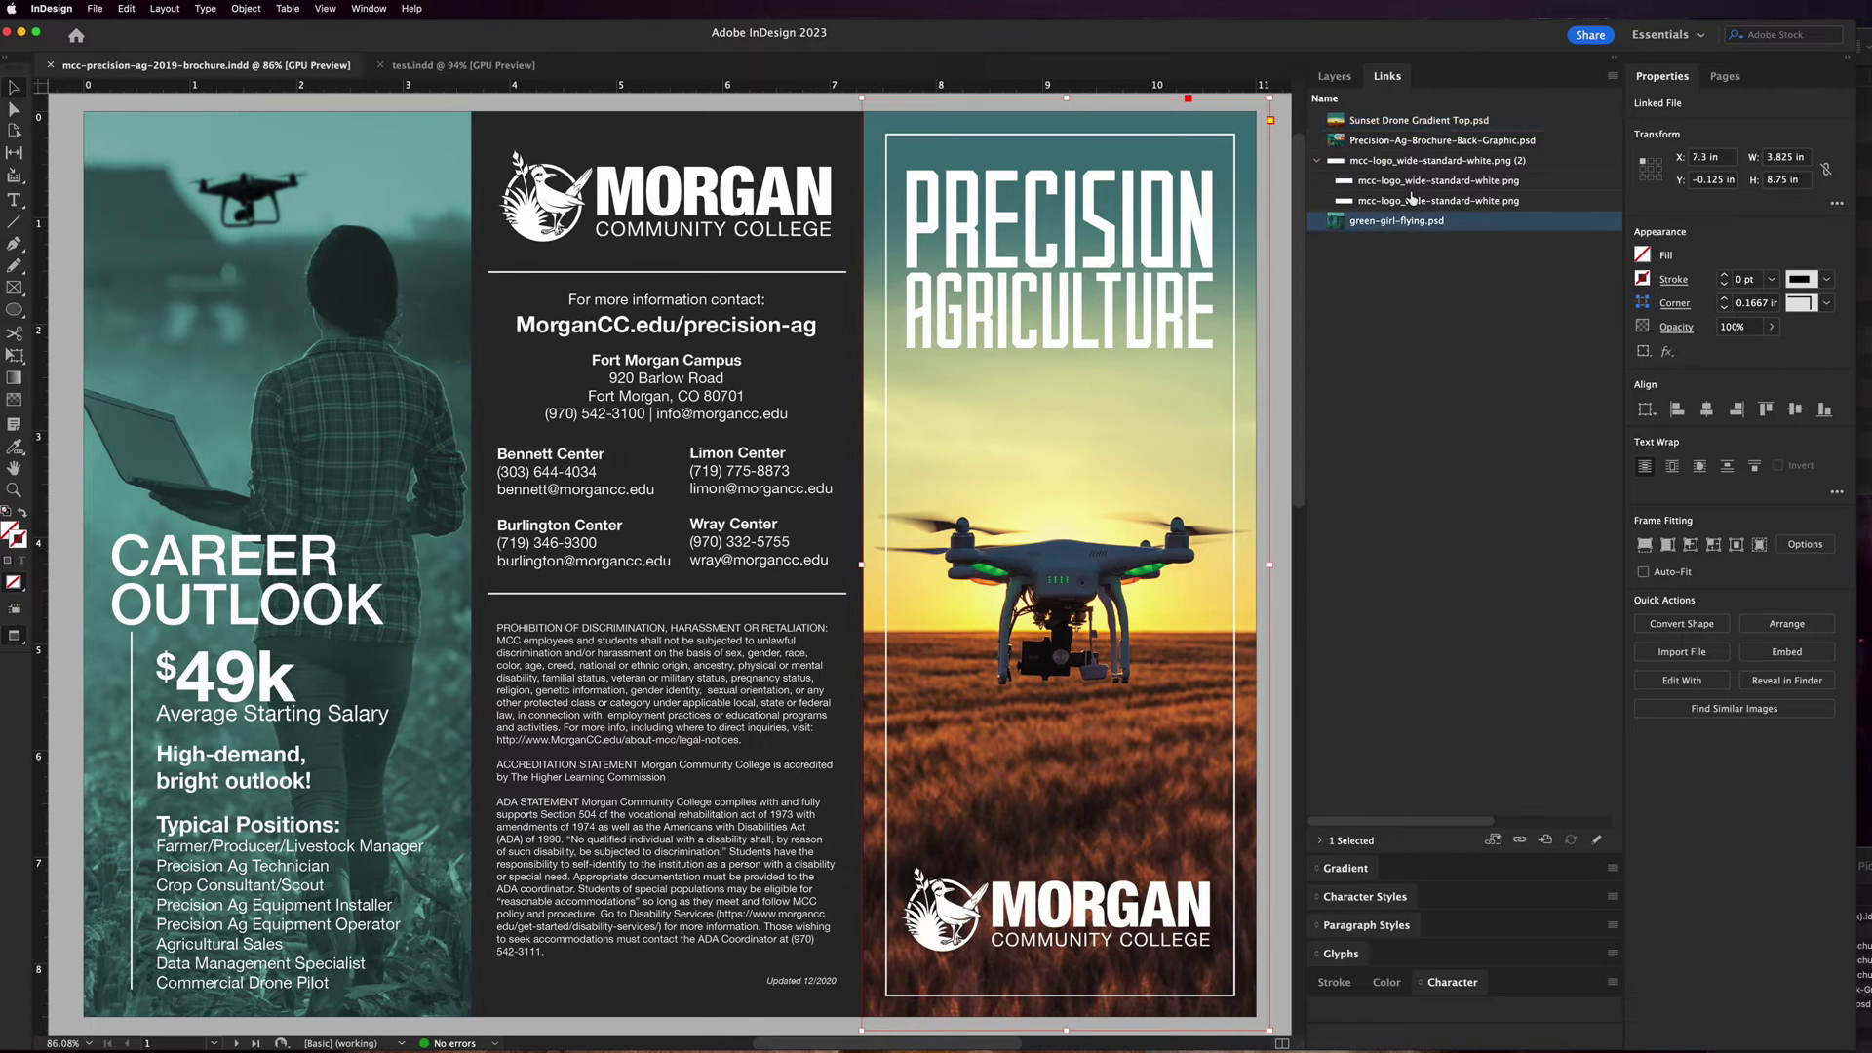
{"action": "left_click", "coordinate": [1411, 184]}
{"action": "left_click", "coordinate": [1411, 199]}
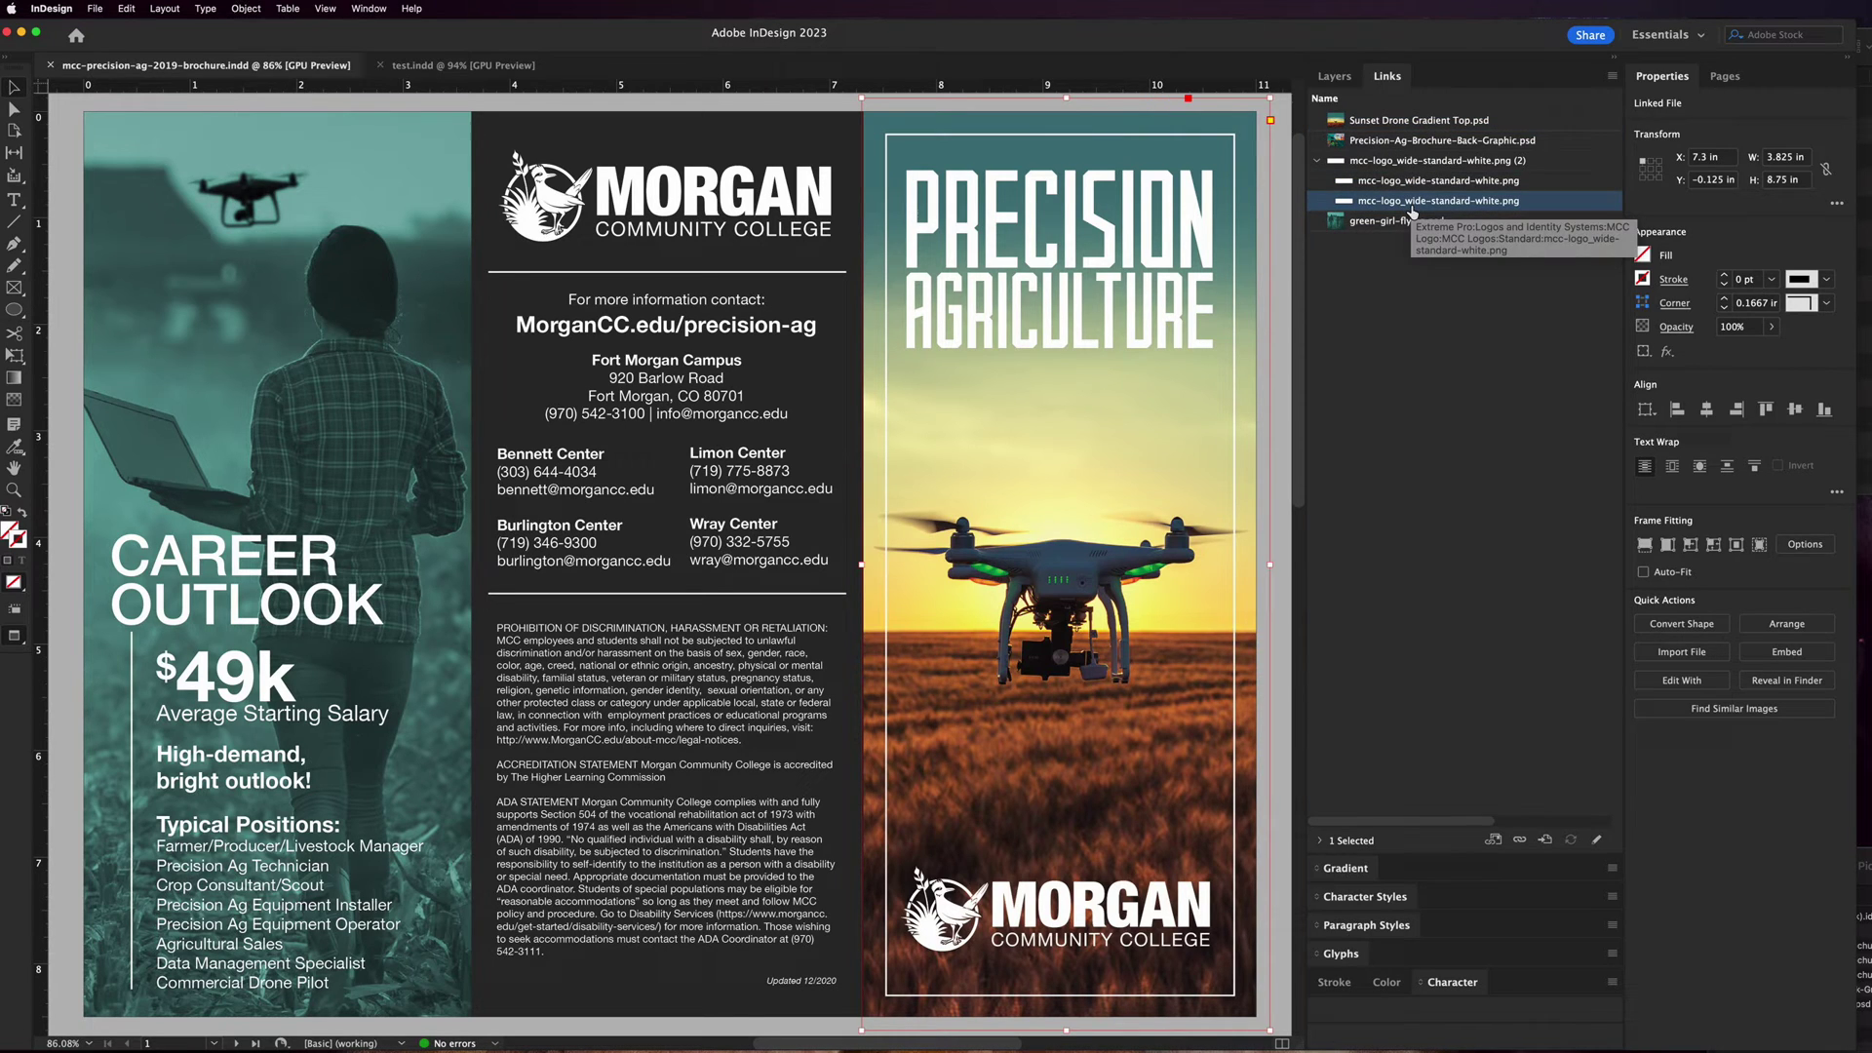
Step: Bring up the 2019 Pioneer Press Template folder, enlarge it, and select the brochure's PSD files
{"action": "key", "text": "super+Tab"}
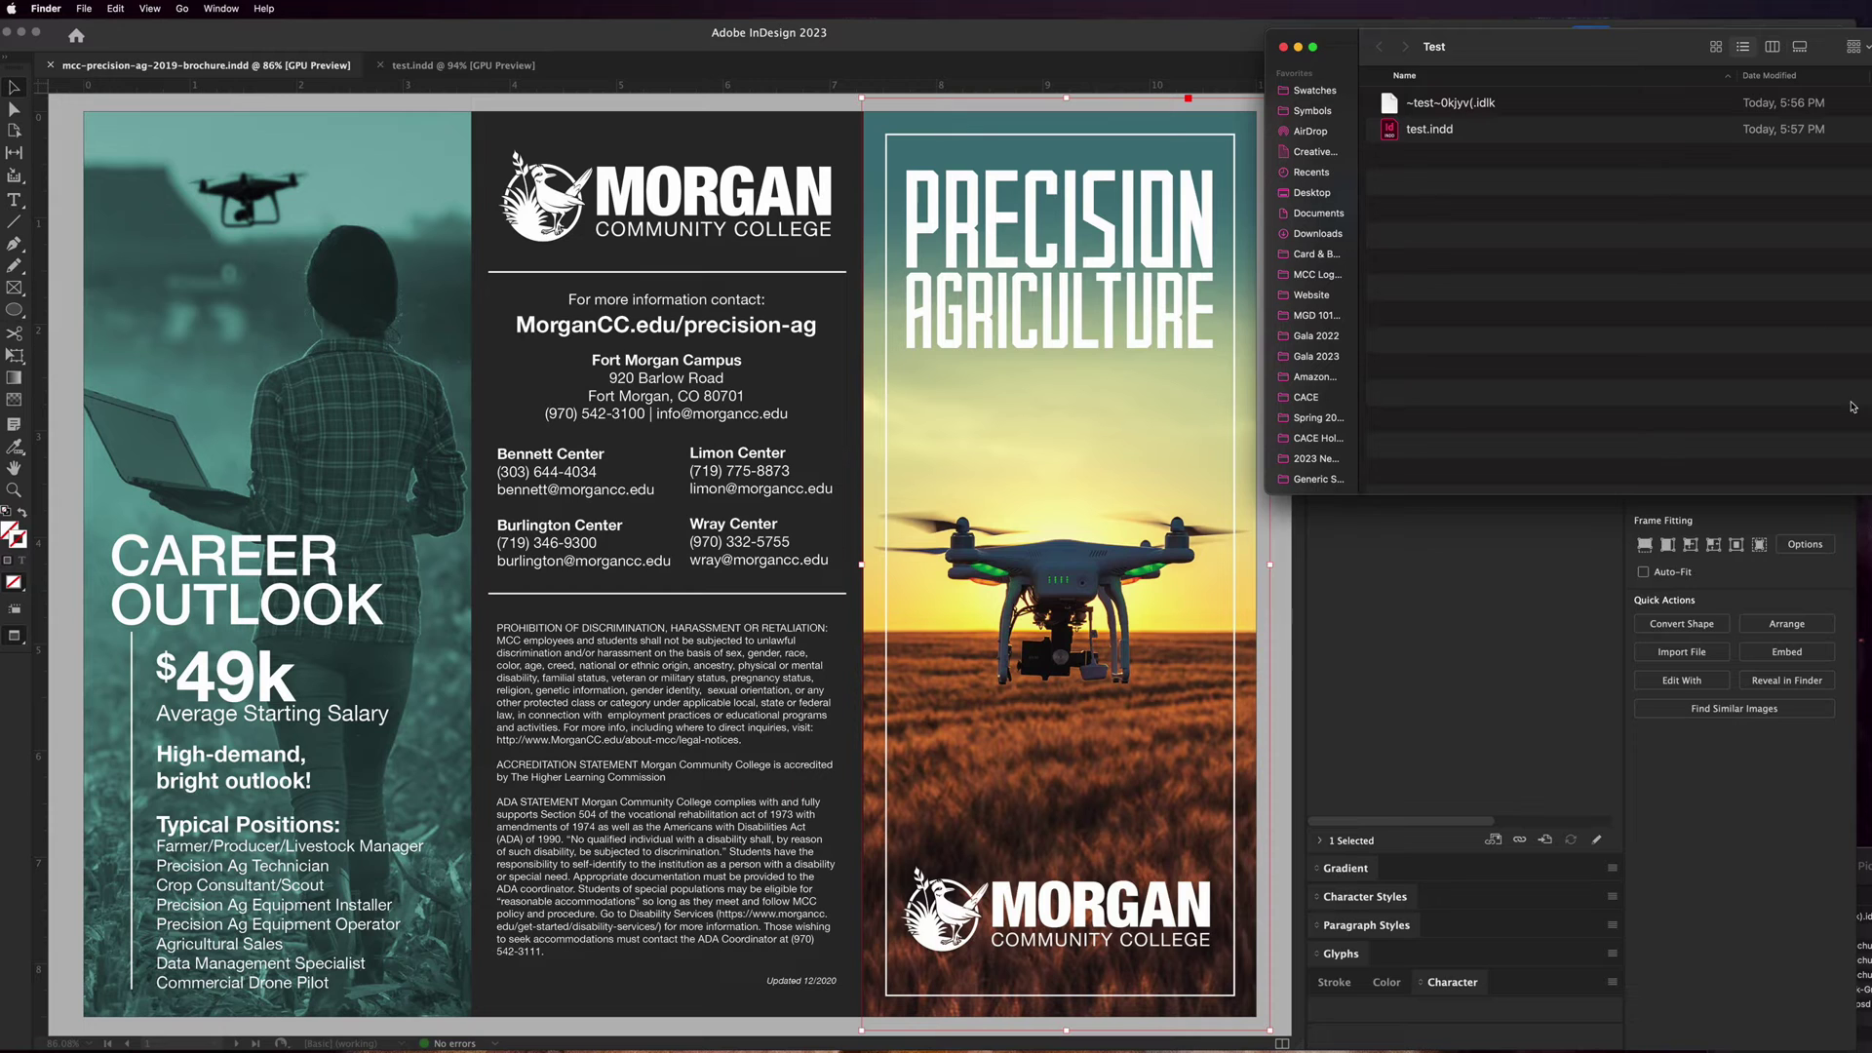
{"action": "key", "text": "super+Tab"}
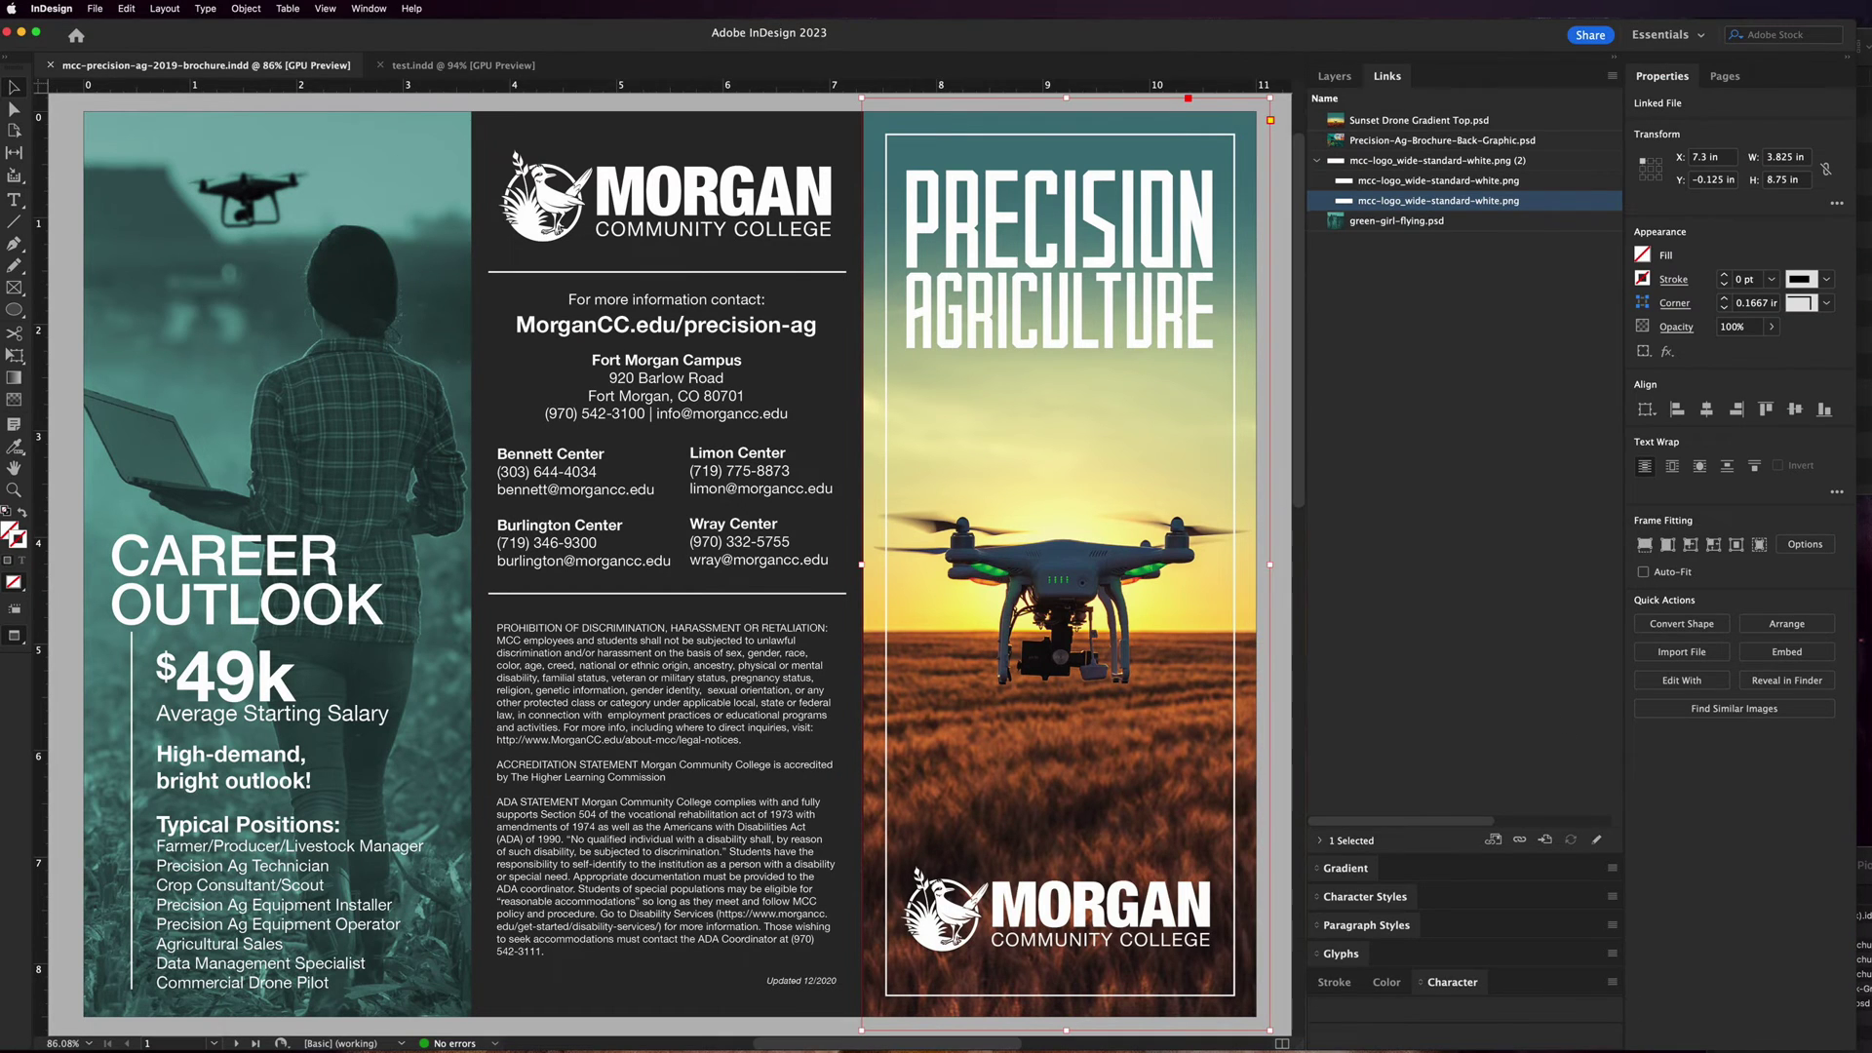
{"action": "key", "text": "super+Tab"}
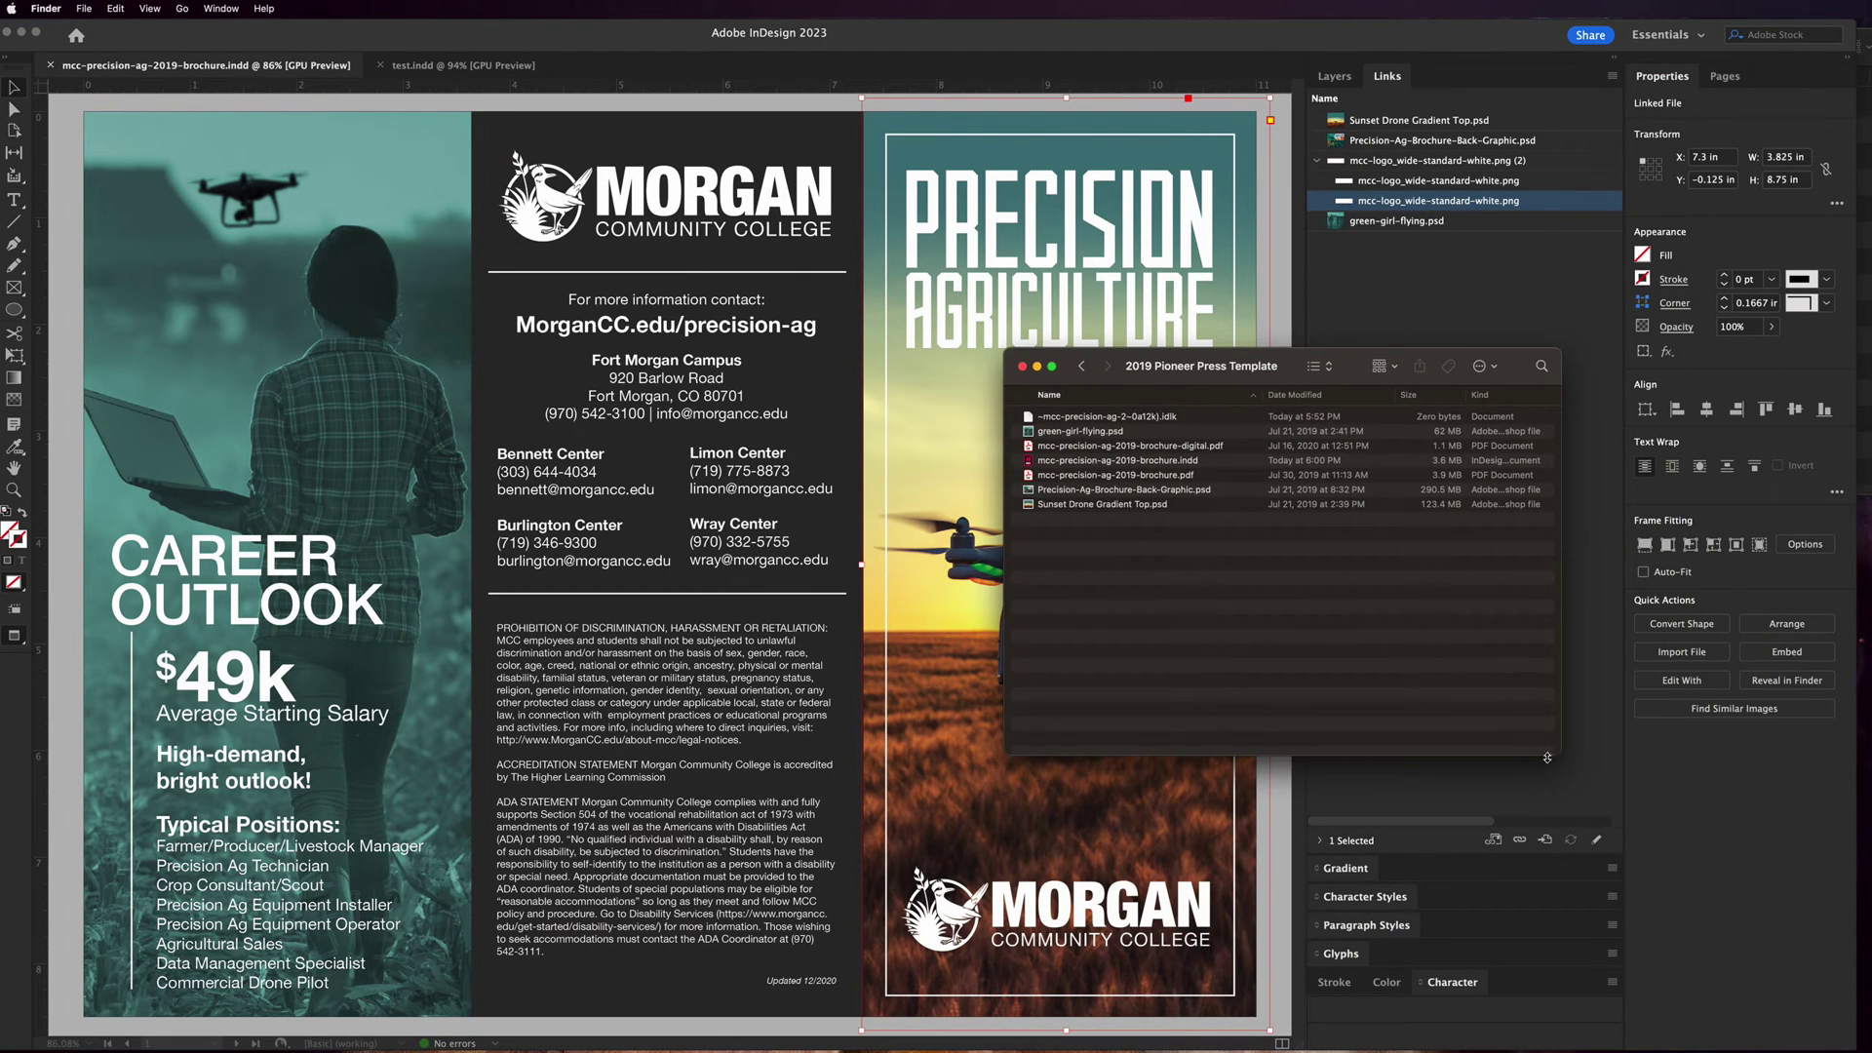
{"action": "left_click_drag", "start_coordinate": [1548, 758], "coordinate": [1751, 862]}
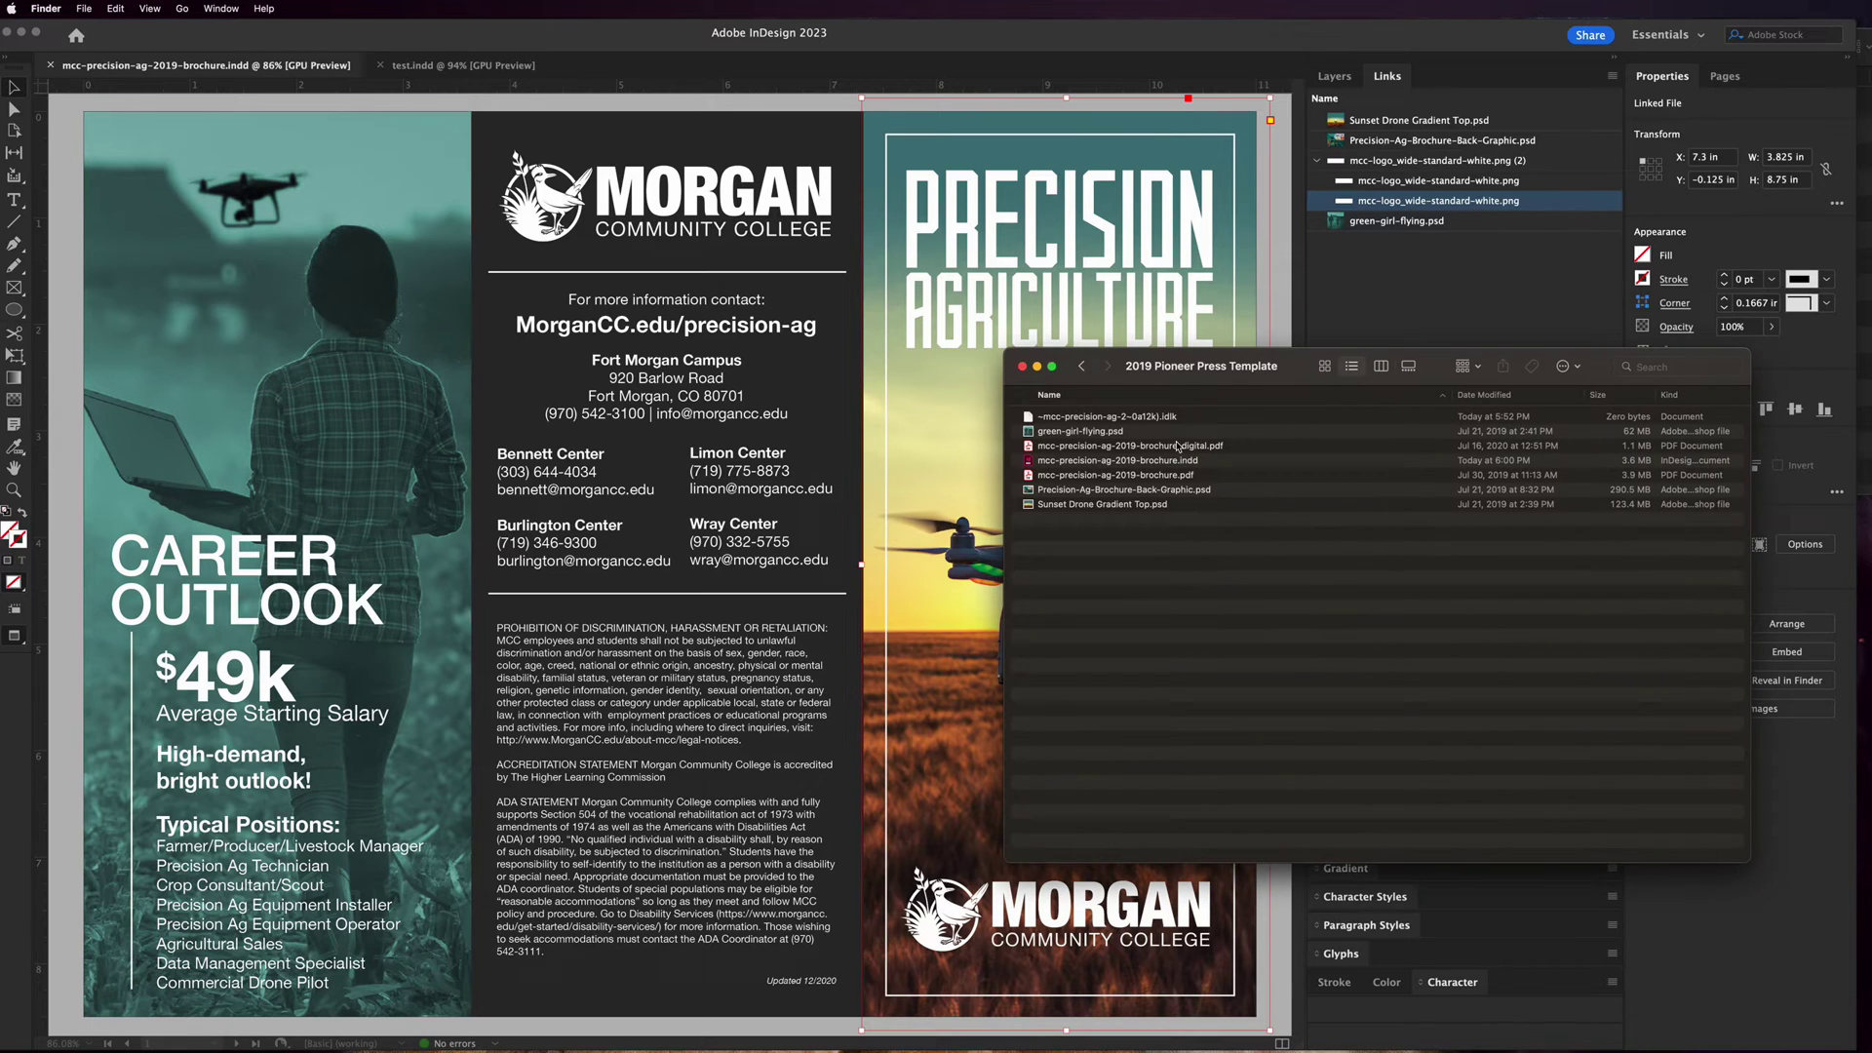
{"action": "left_click", "coordinate": [1112, 431]}
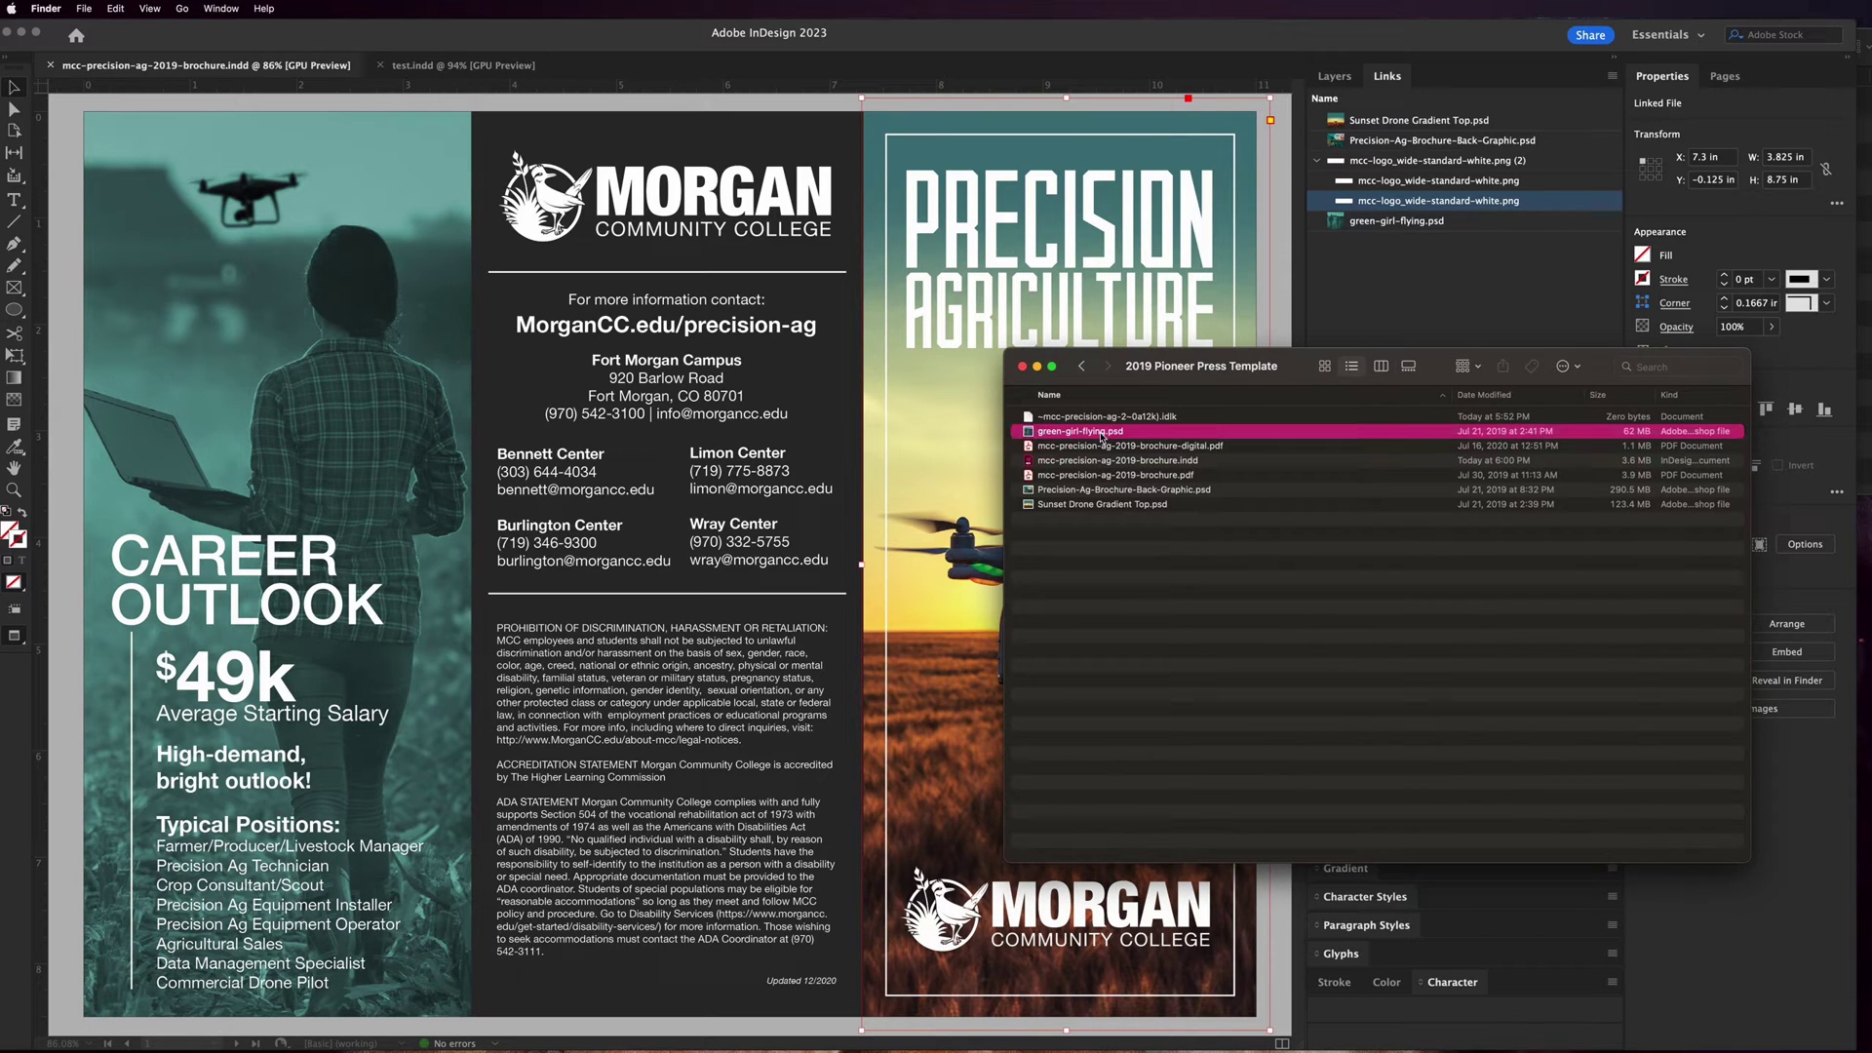
{"action": "left_click", "coordinate": [1097, 490]}
{"action": "left_click", "coordinate": [1095, 505]}
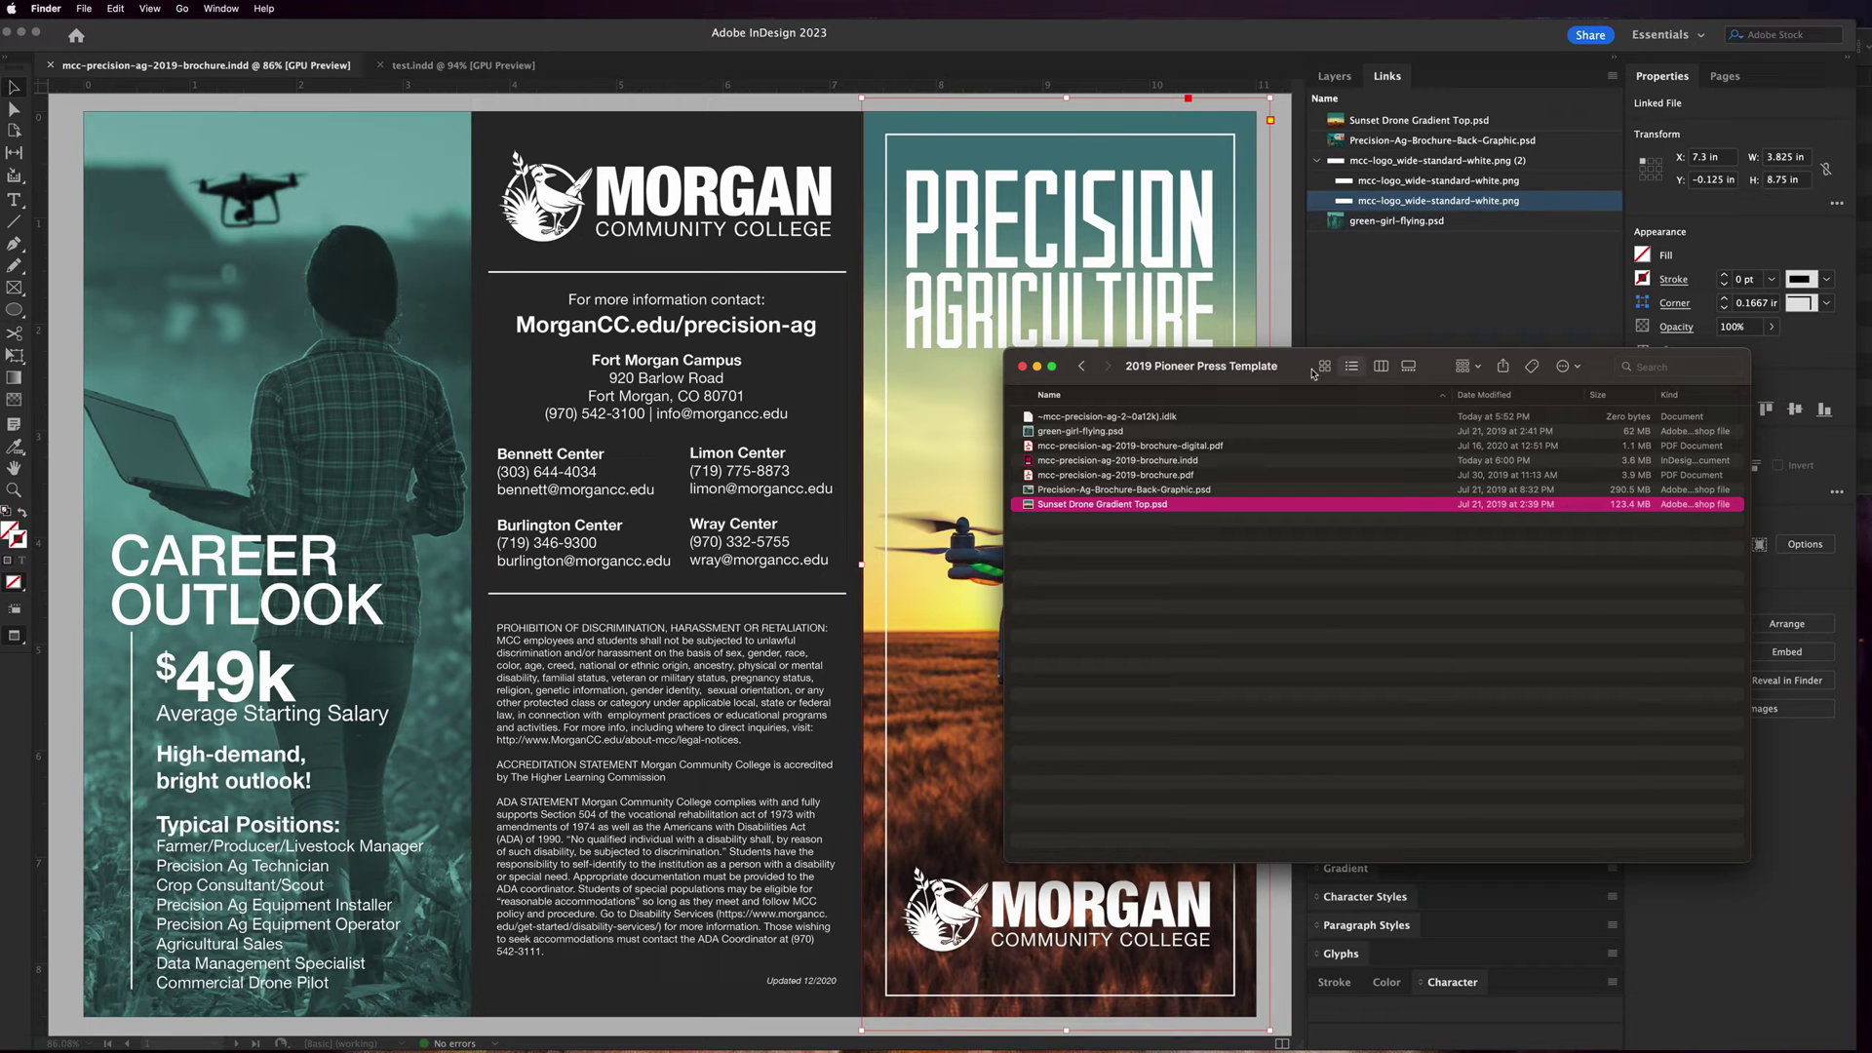
Step: Review the six brochure files, move the folder window into the corner, and return to InDesign
{"action": "left_click_drag", "start_coordinate": [1299, 358], "coordinate": [1370, 580]}
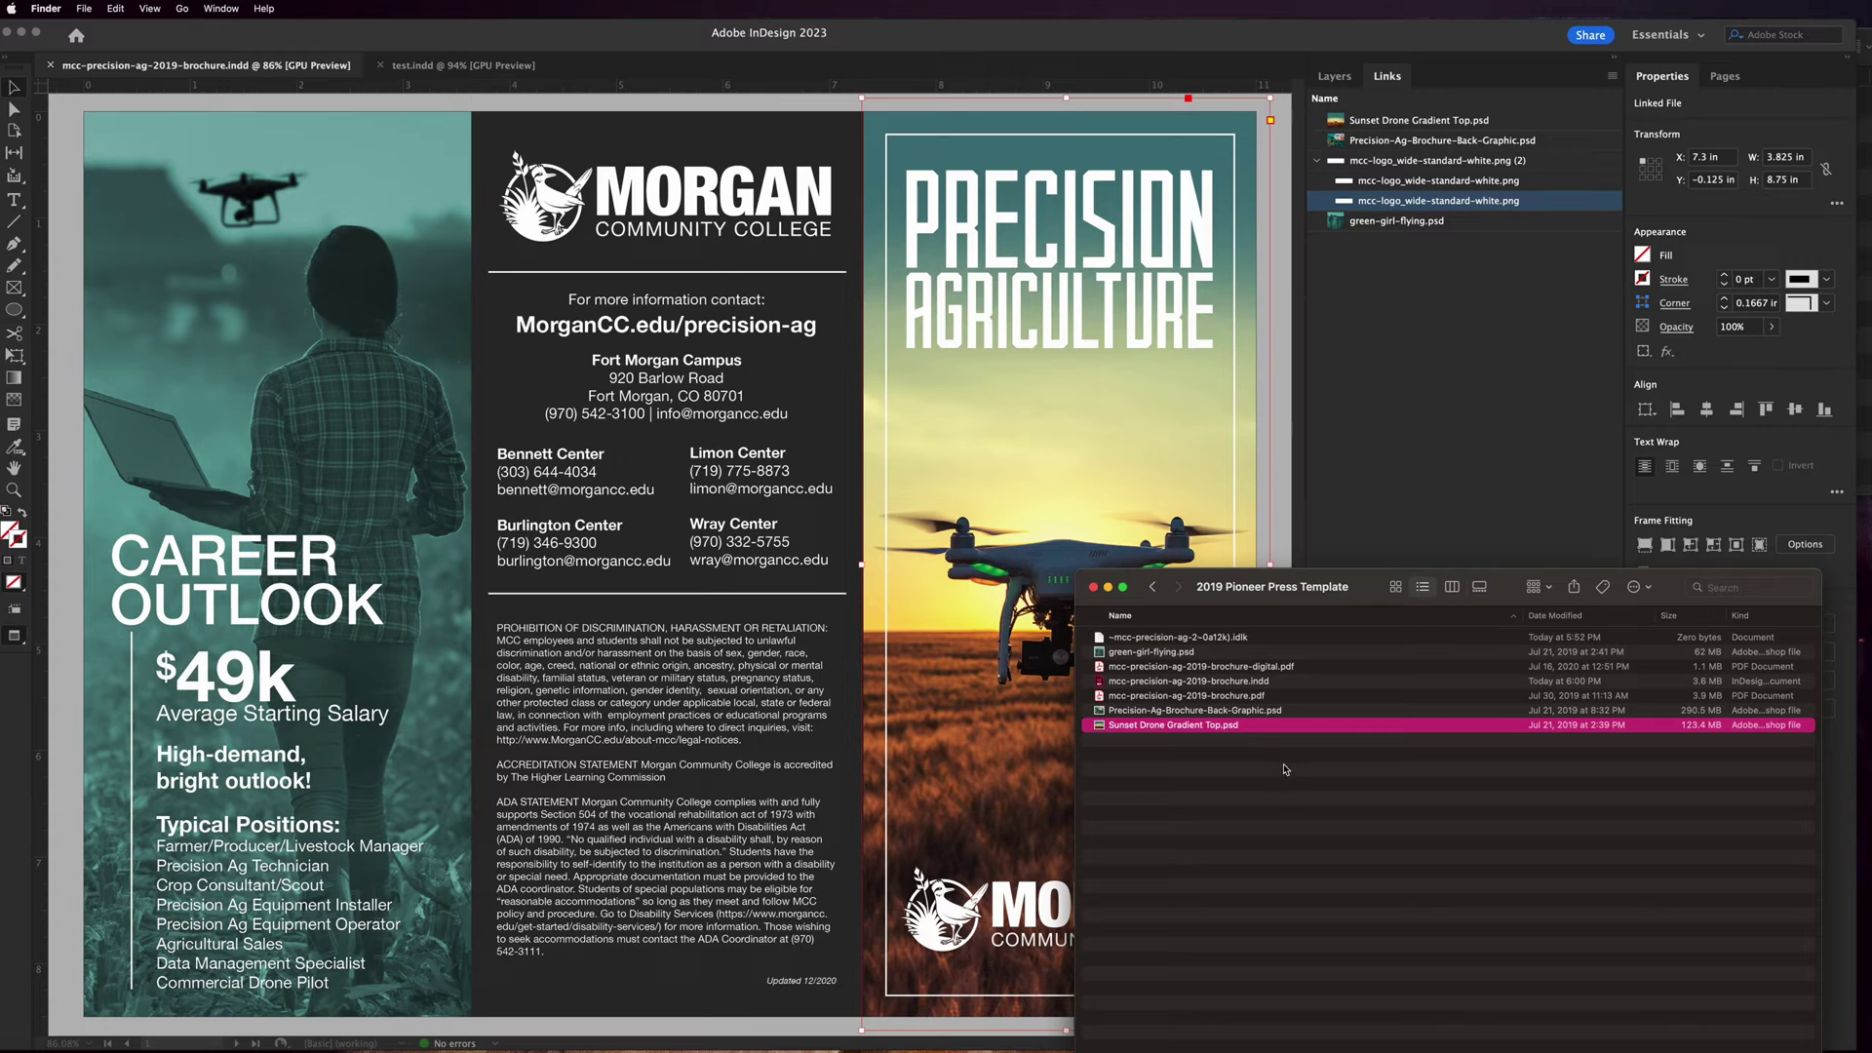
{"action": "left_click_drag", "start_coordinate": [1276, 772], "coordinate": [1197, 656]}
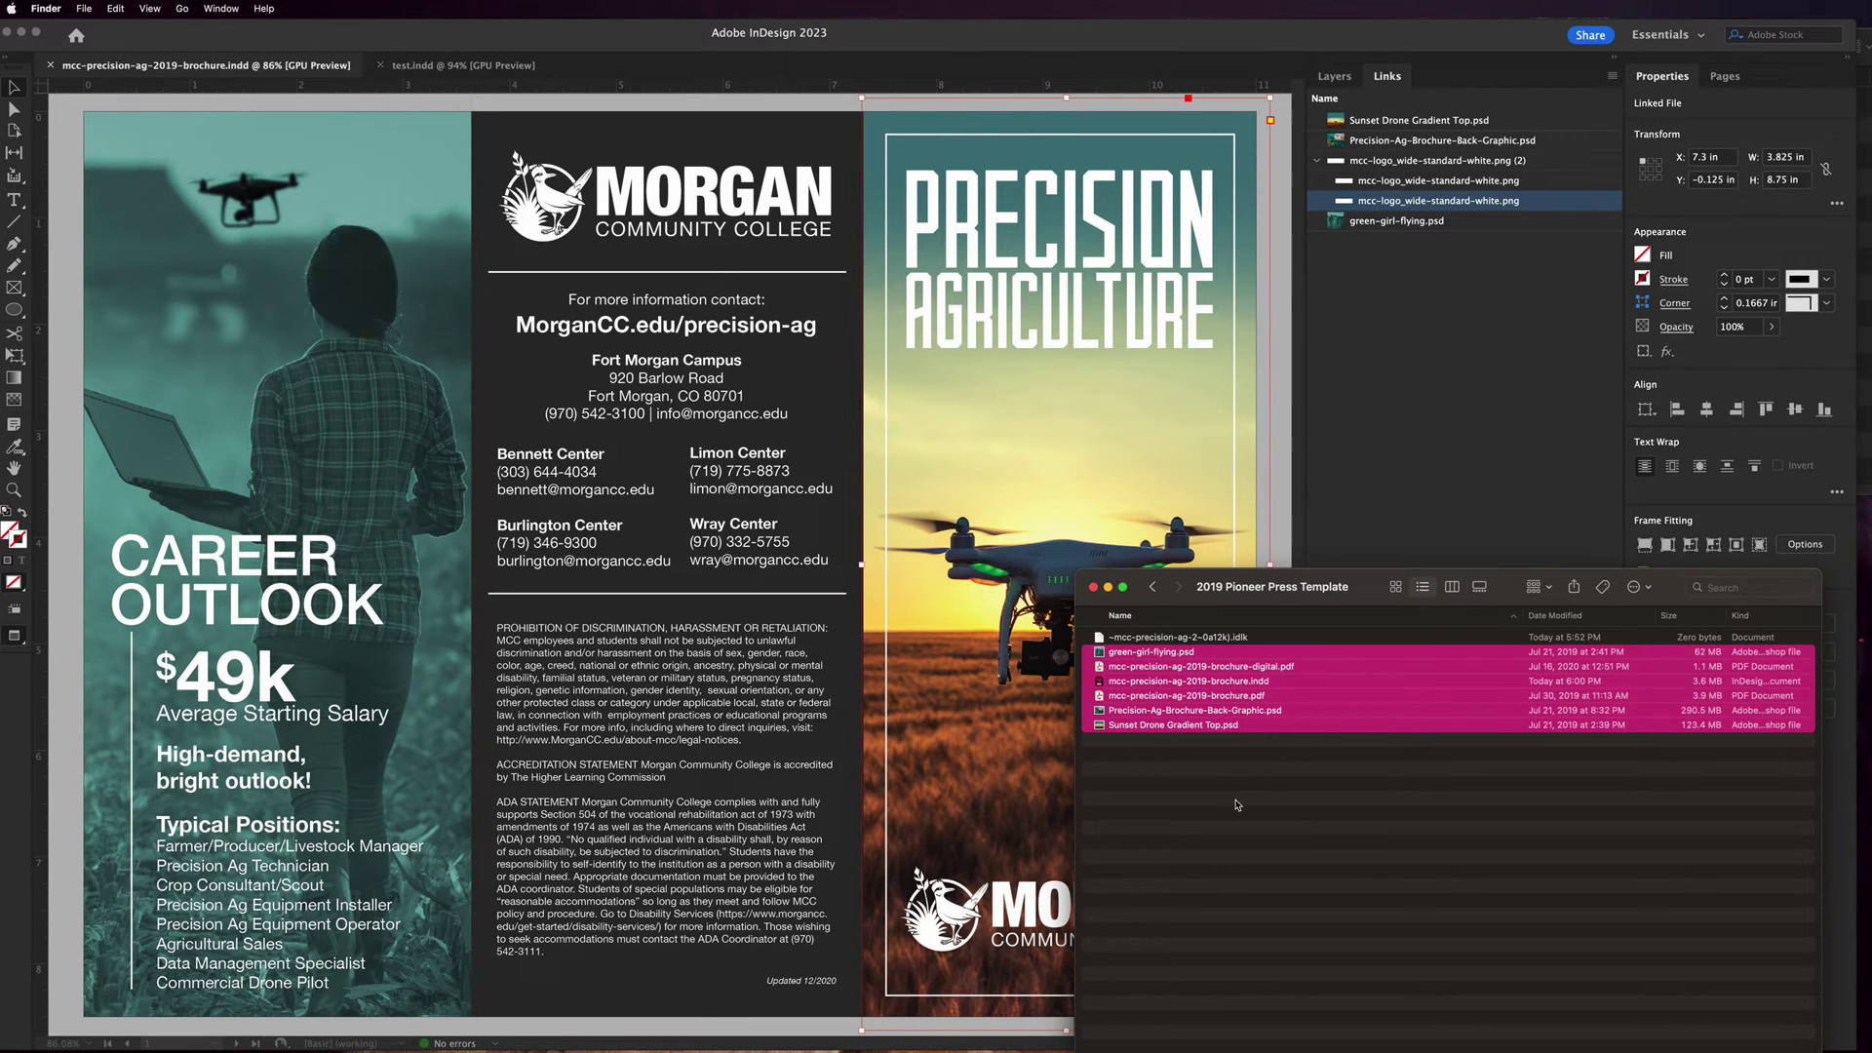
{"action": "left_click", "coordinate": [1236, 805]}
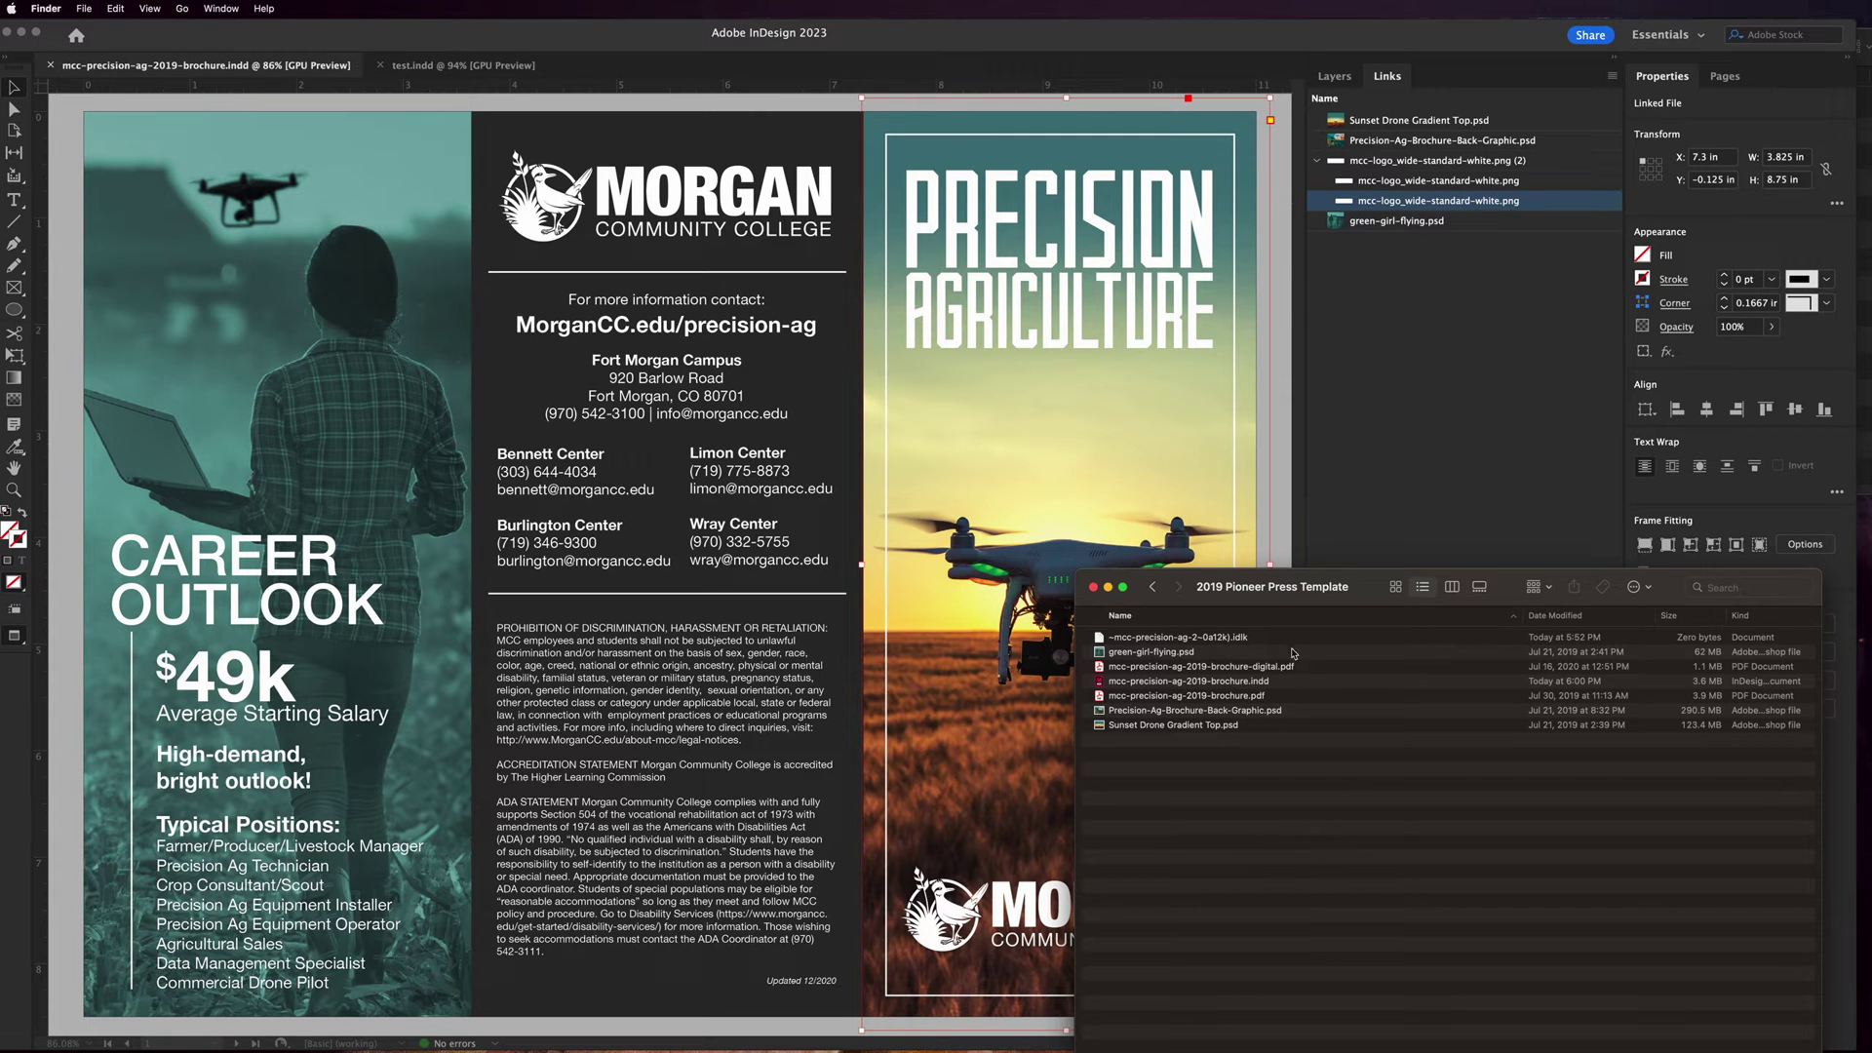
{"action": "left_click_drag", "start_coordinate": [1217, 583], "coordinate": [1552, 642]}
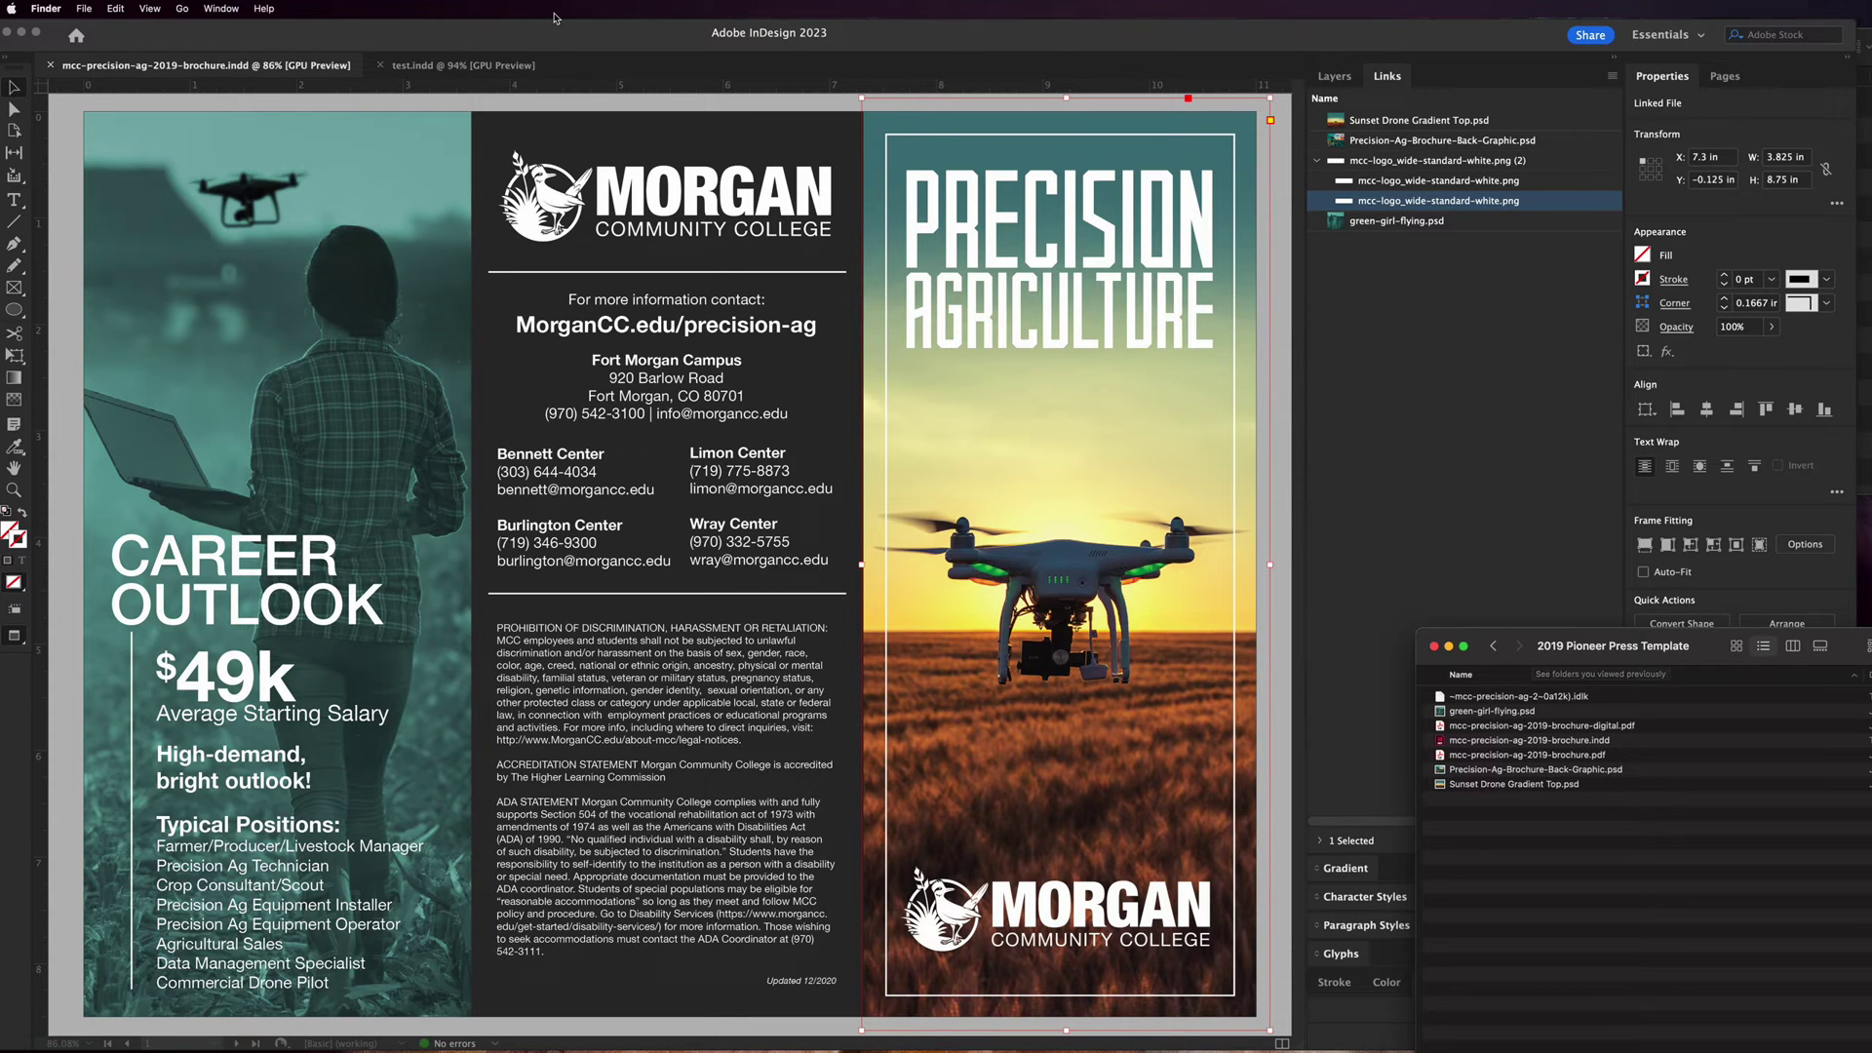
{"action": "left_click", "coordinate": [446, 70]}
Step: Switch to test.indd and select its Testing Arial, Testing Times New Roman and jet image frames
{"action": "left_click", "coordinate": [446, 68]}
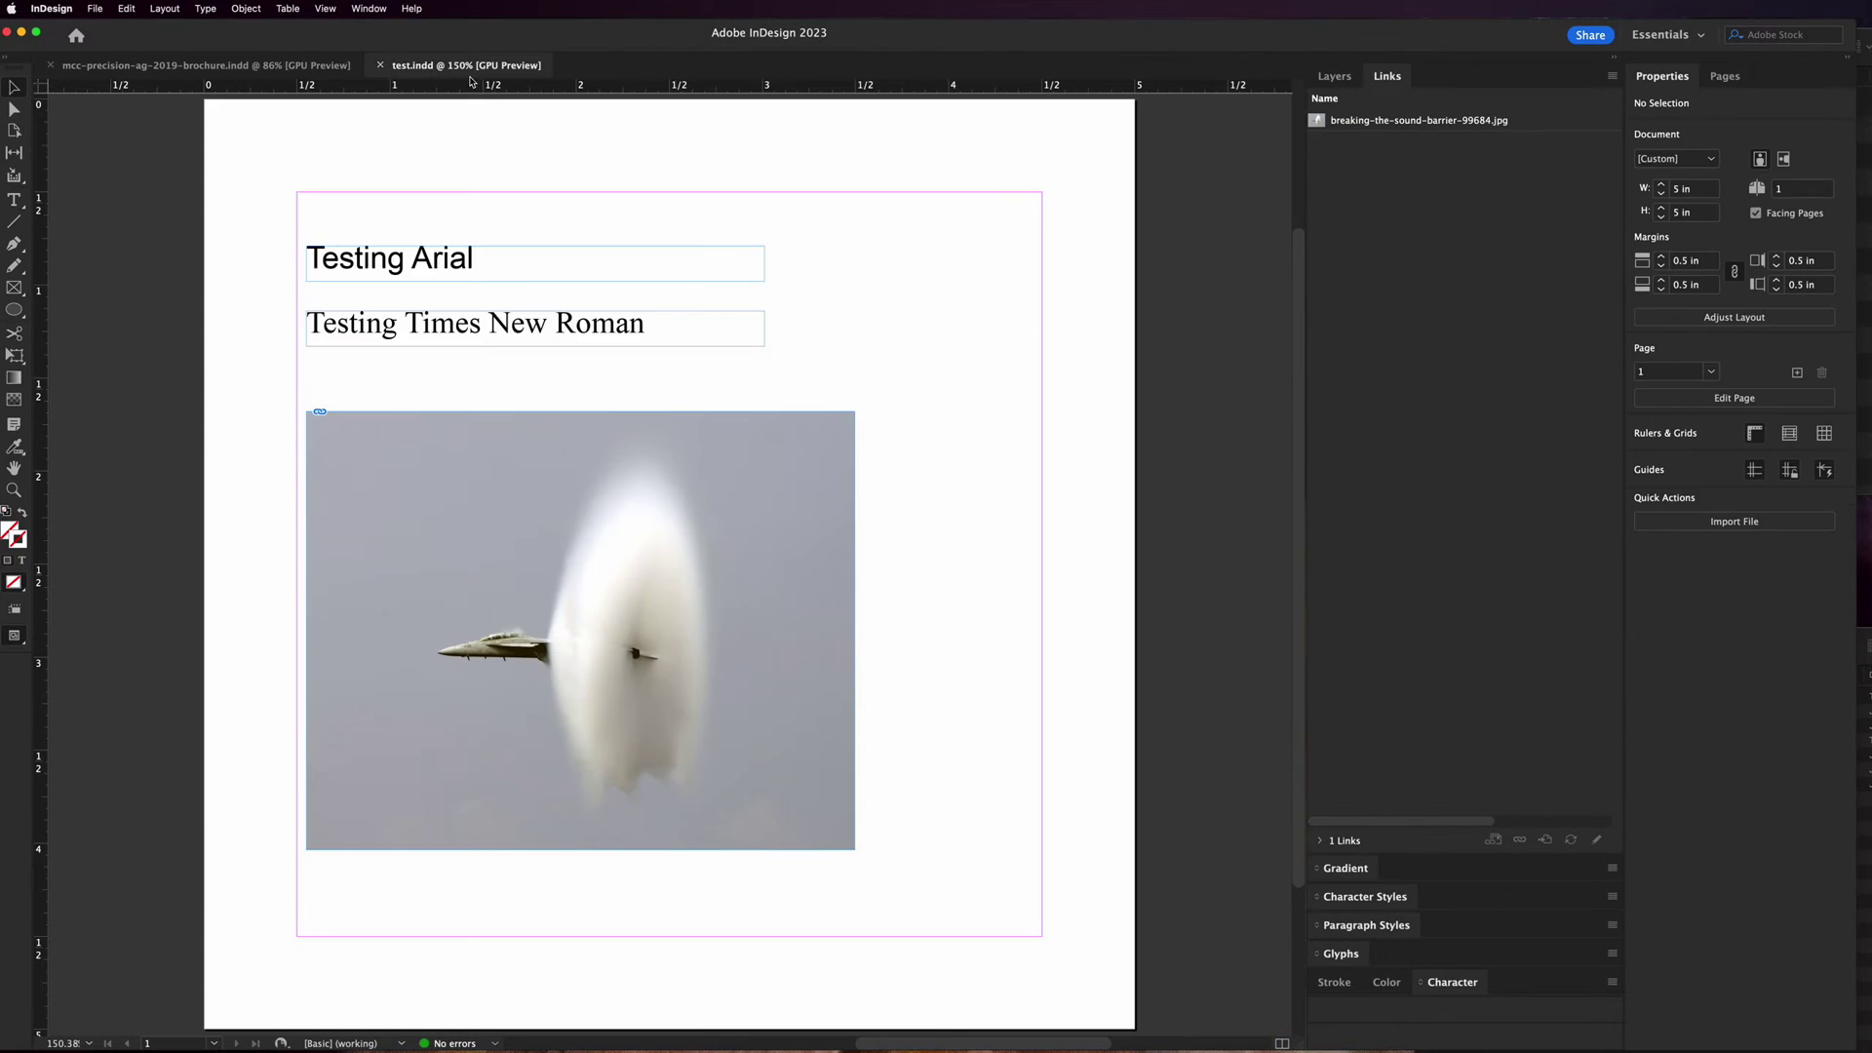
{"action": "left_click", "coordinate": [430, 276]}
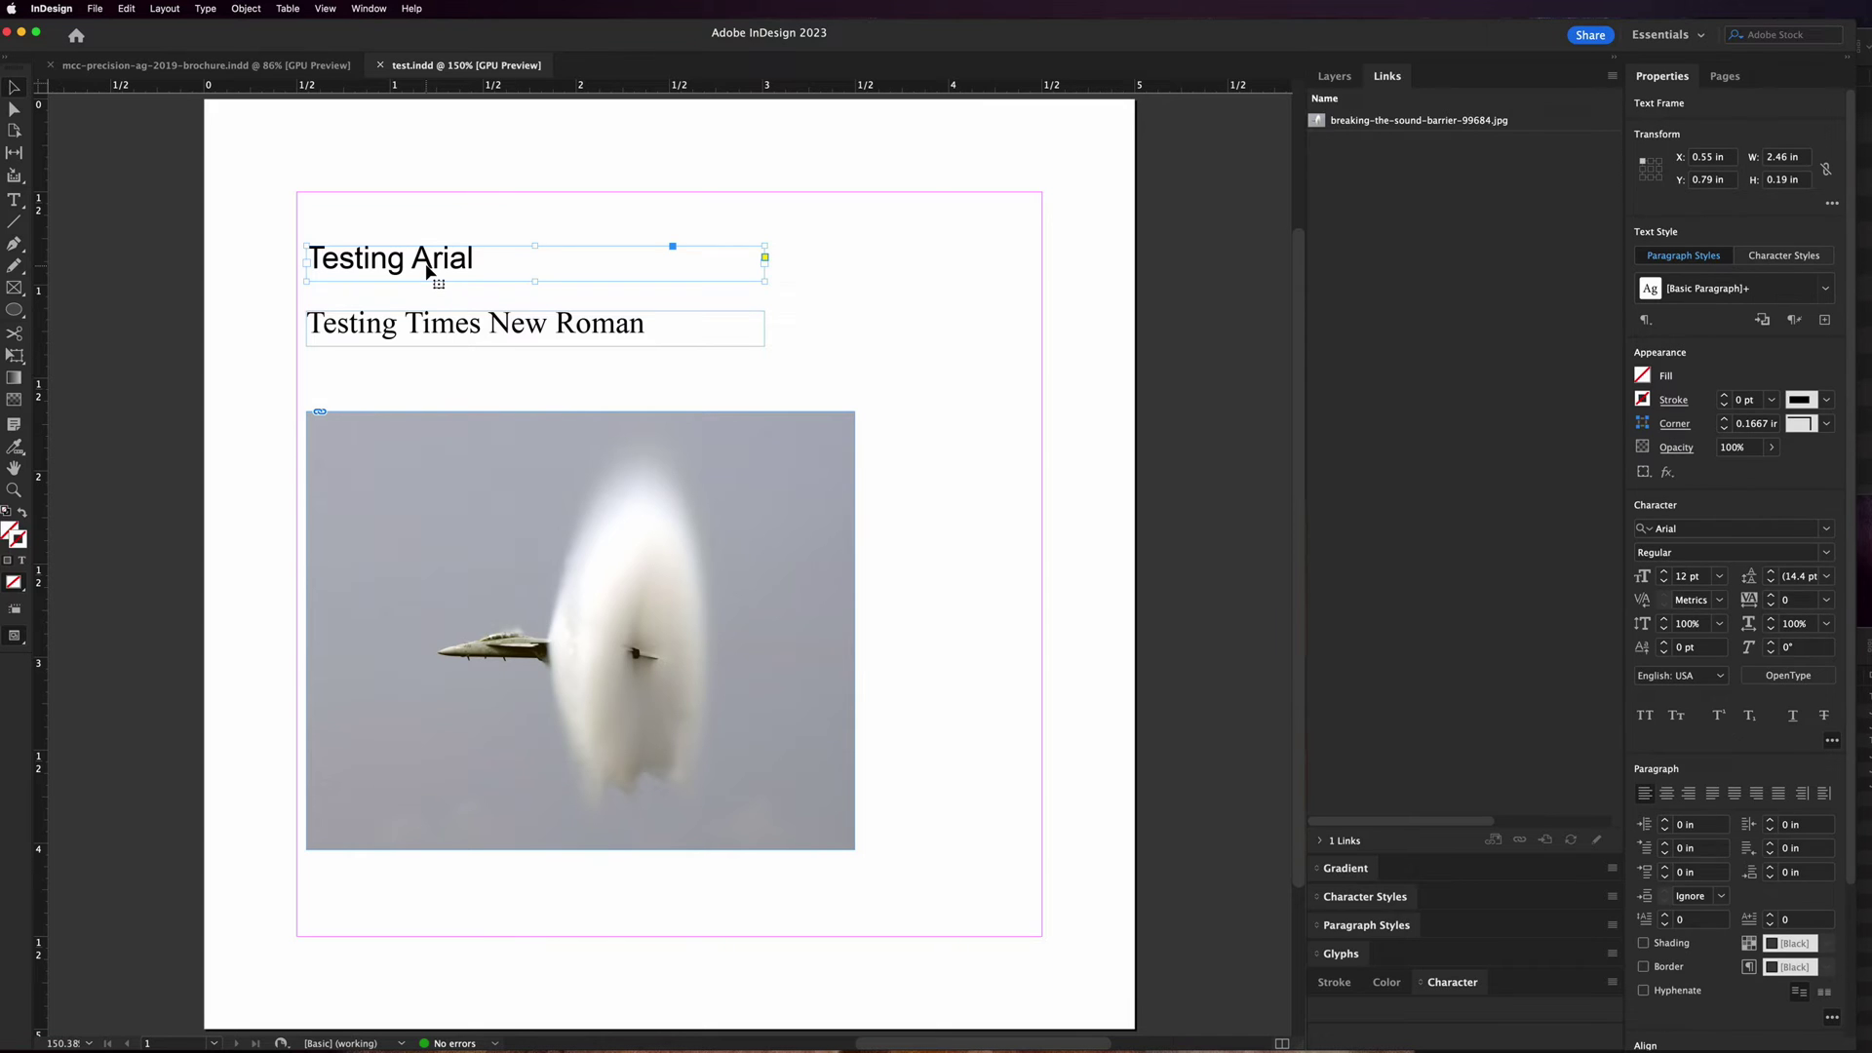
{"action": "left_click", "coordinate": [463, 335]}
{"action": "left_click", "coordinate": [400, 548]}
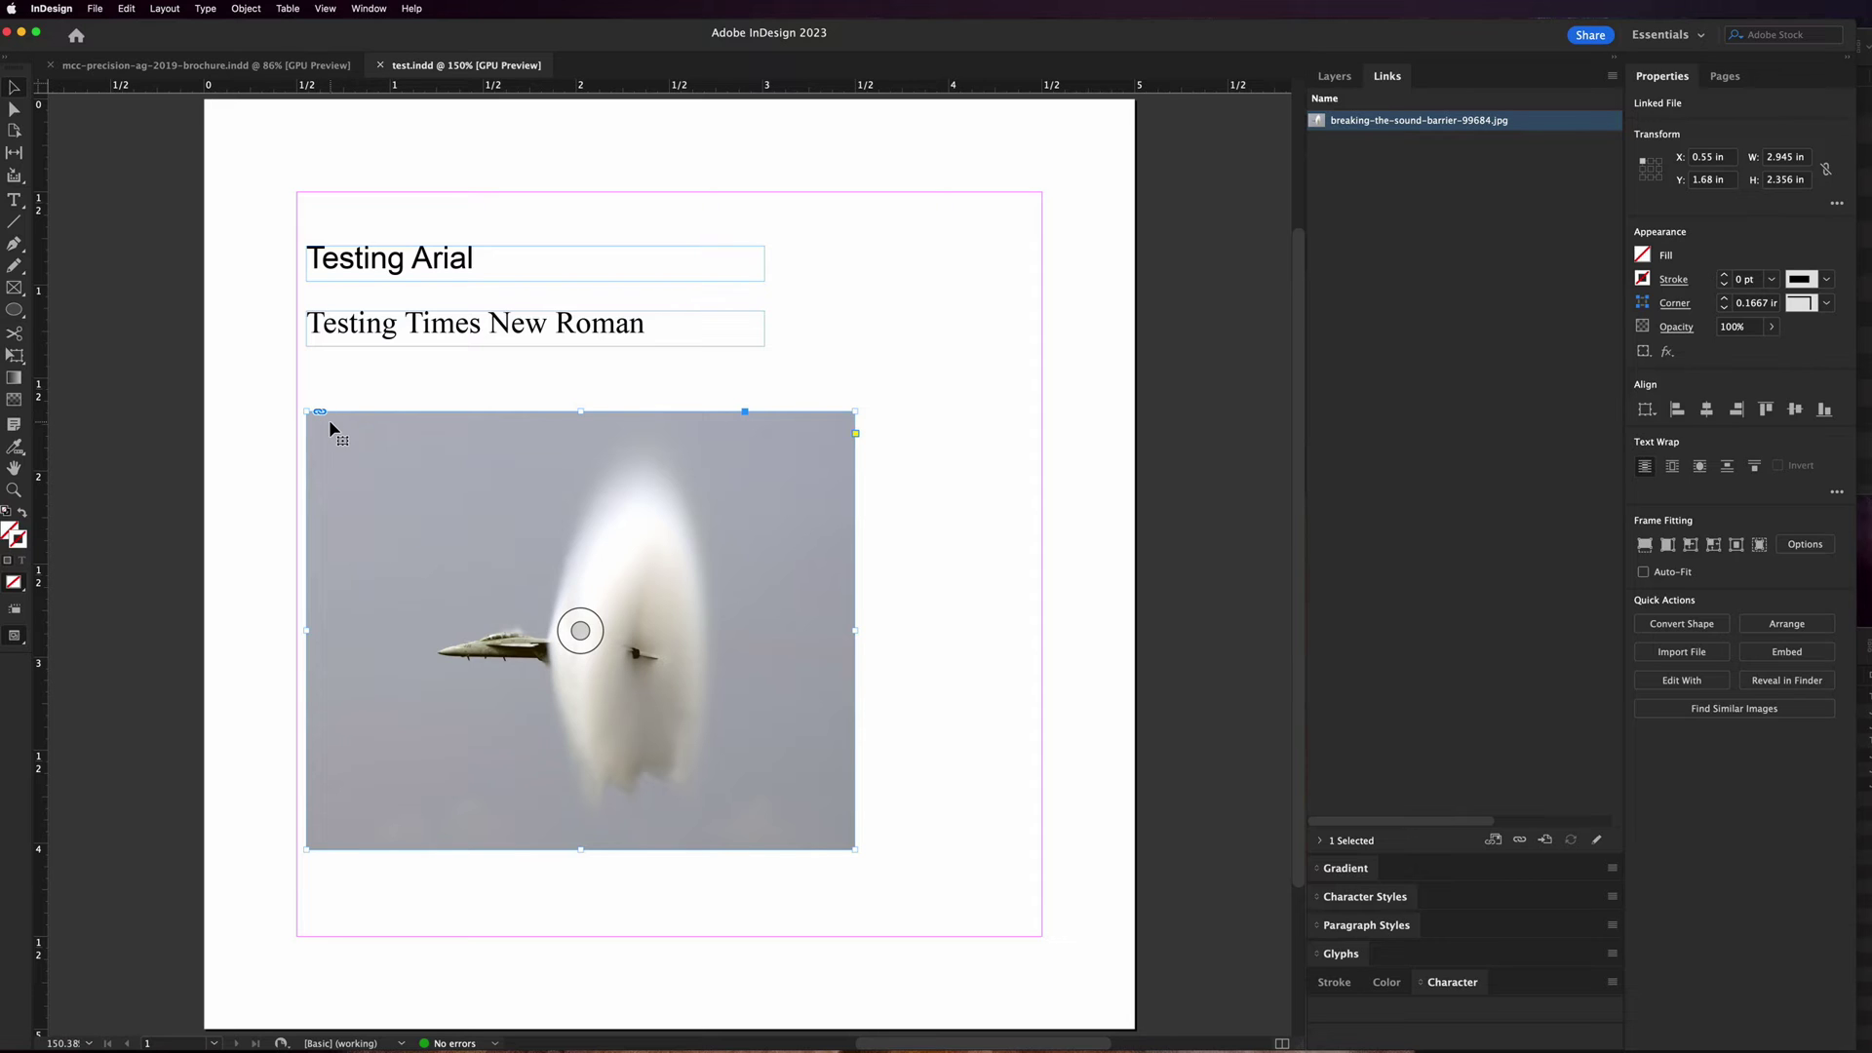
Step: Check the jet image's link actions without changing anything, then deselect the image
{"action": "left_click", "coordinate": [1614, 77]}
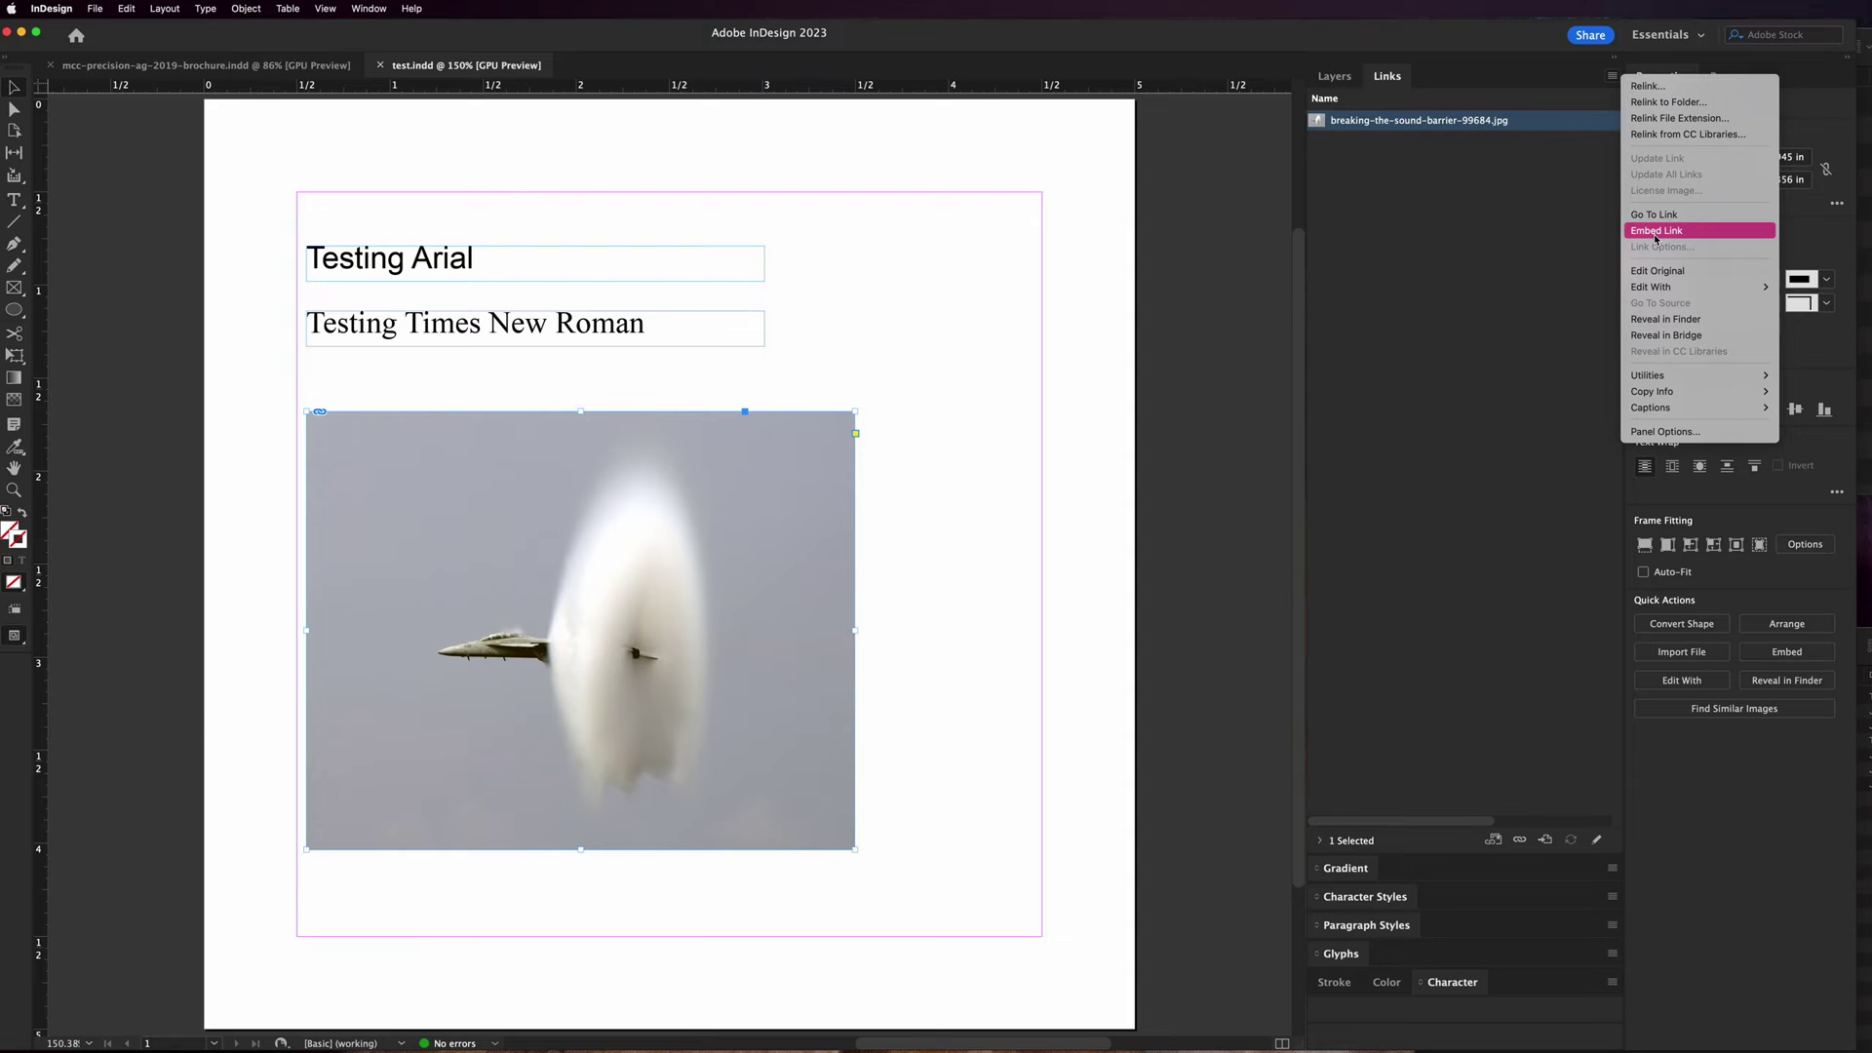
{"action": "left_click", "coordinate": [957, 535]}
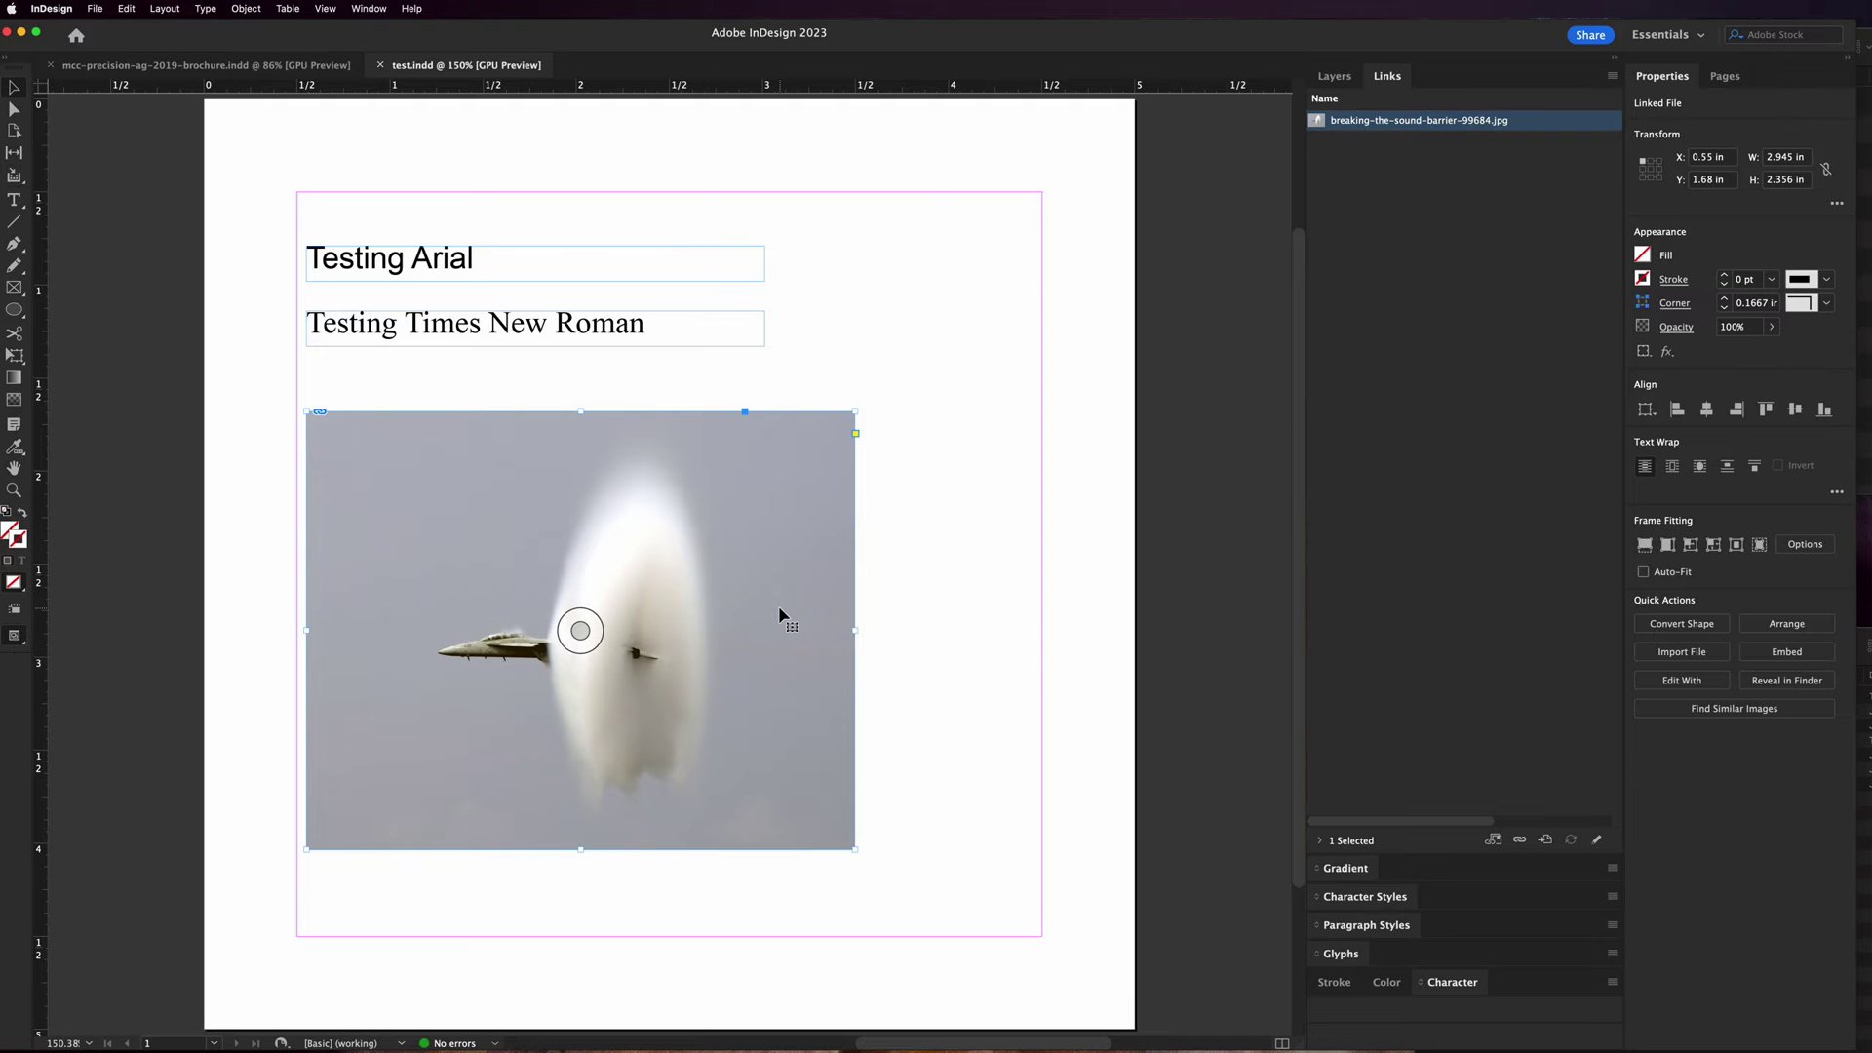
{"action": "left_click", "coordinate": [940, 515]}
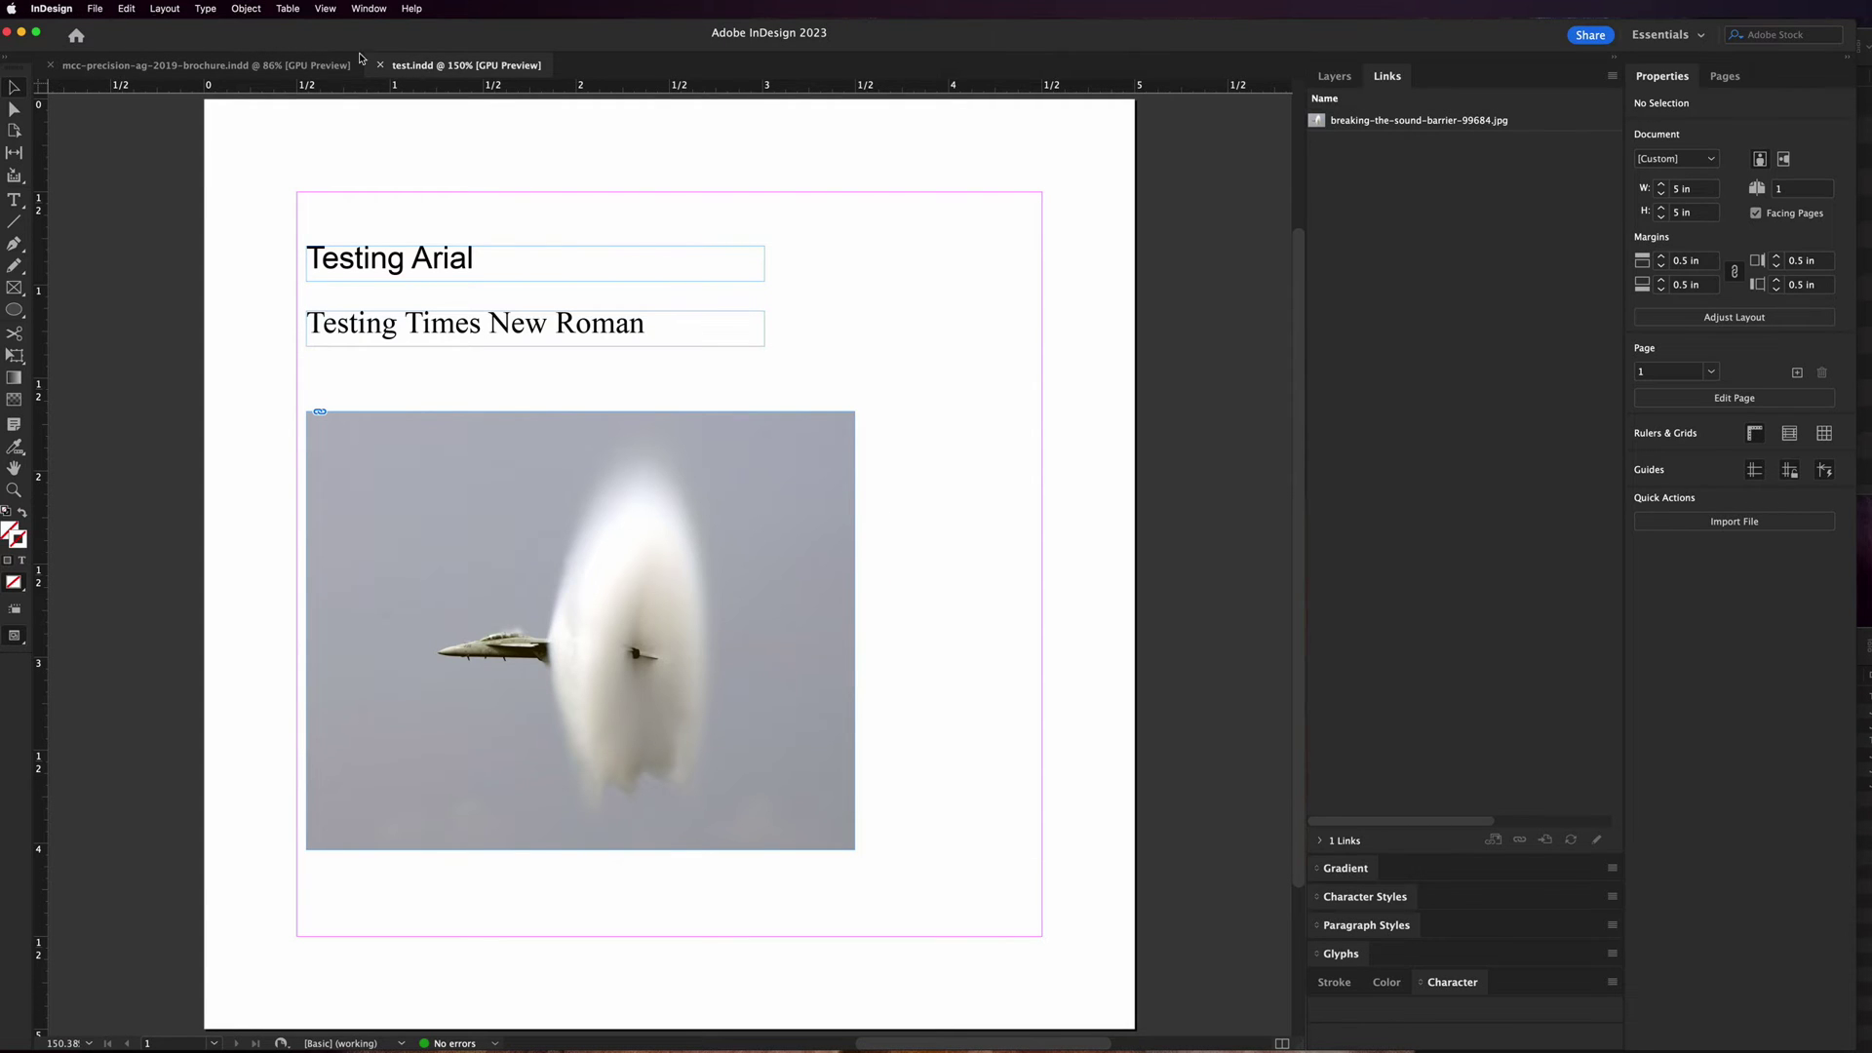
{"action": "left_click", "coordinate": [97, 11]}
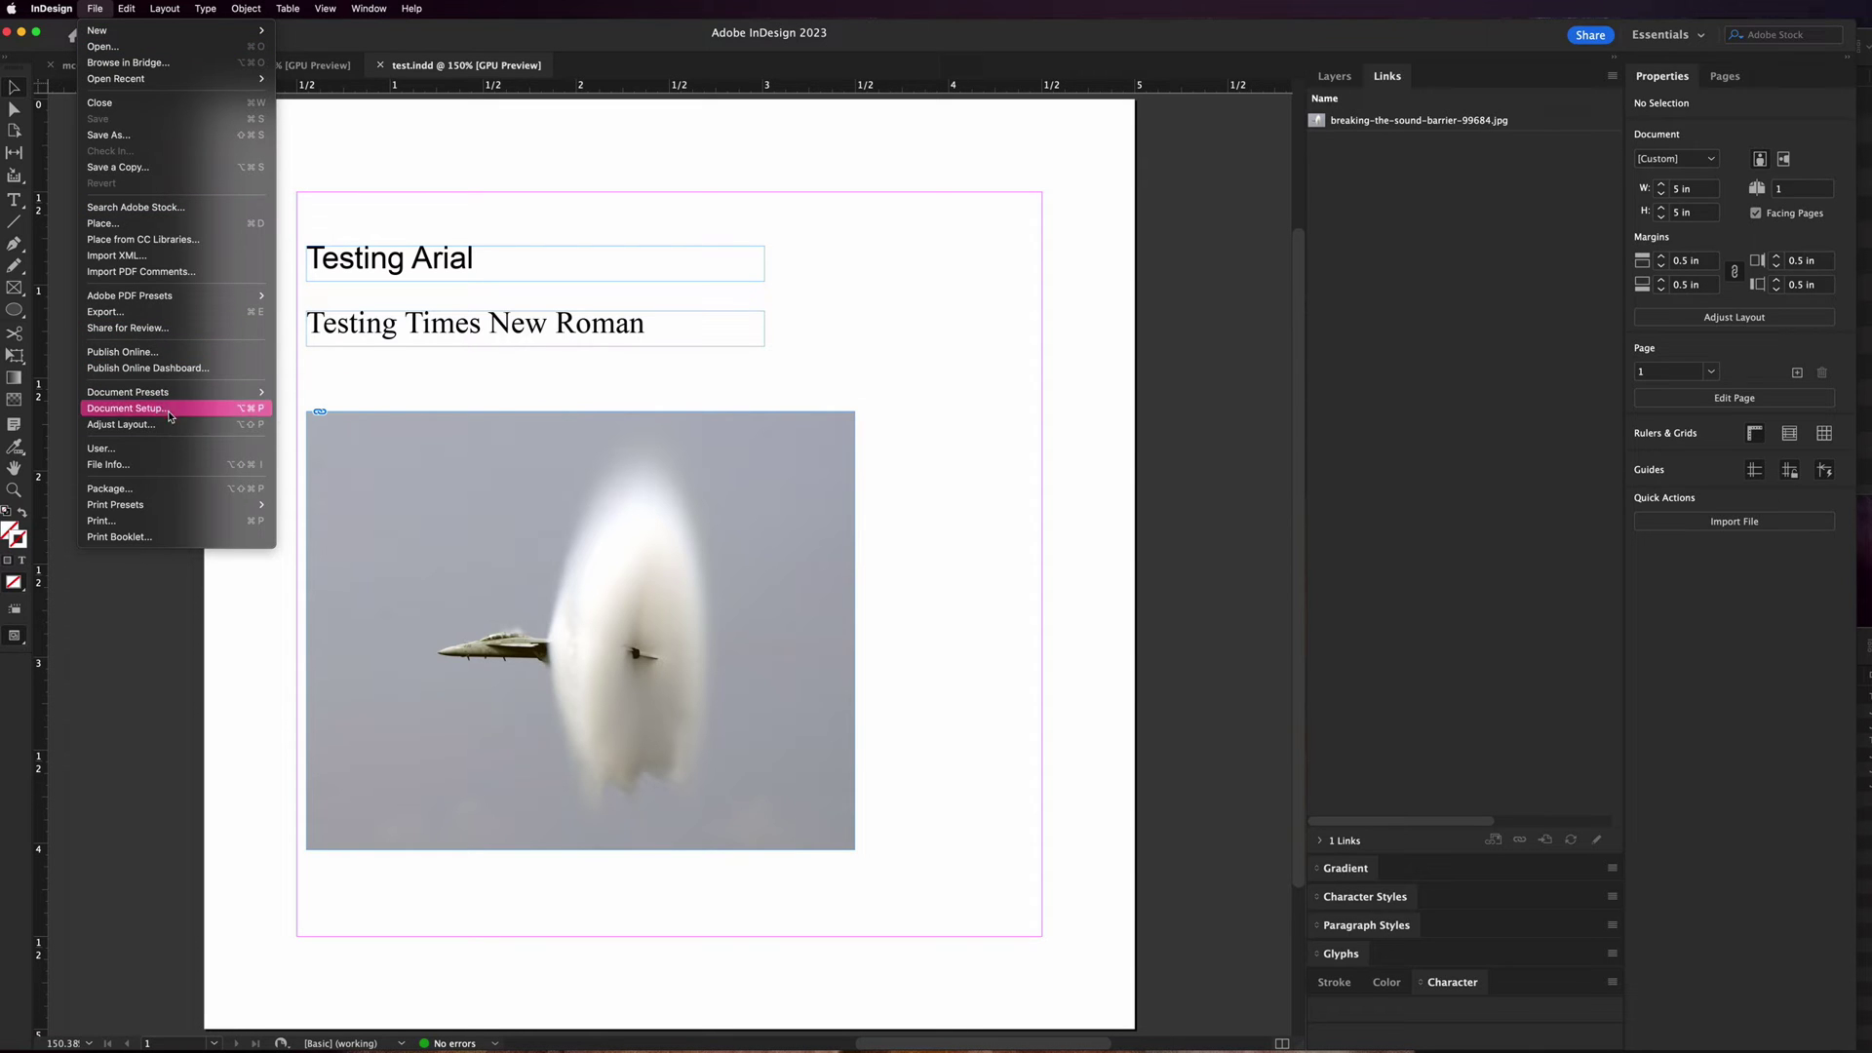
Step: Open Package for test.indd, showing 2 fonts used and 1 link with none missing
{"action": "left_click", "coordinate": [151, 496]}
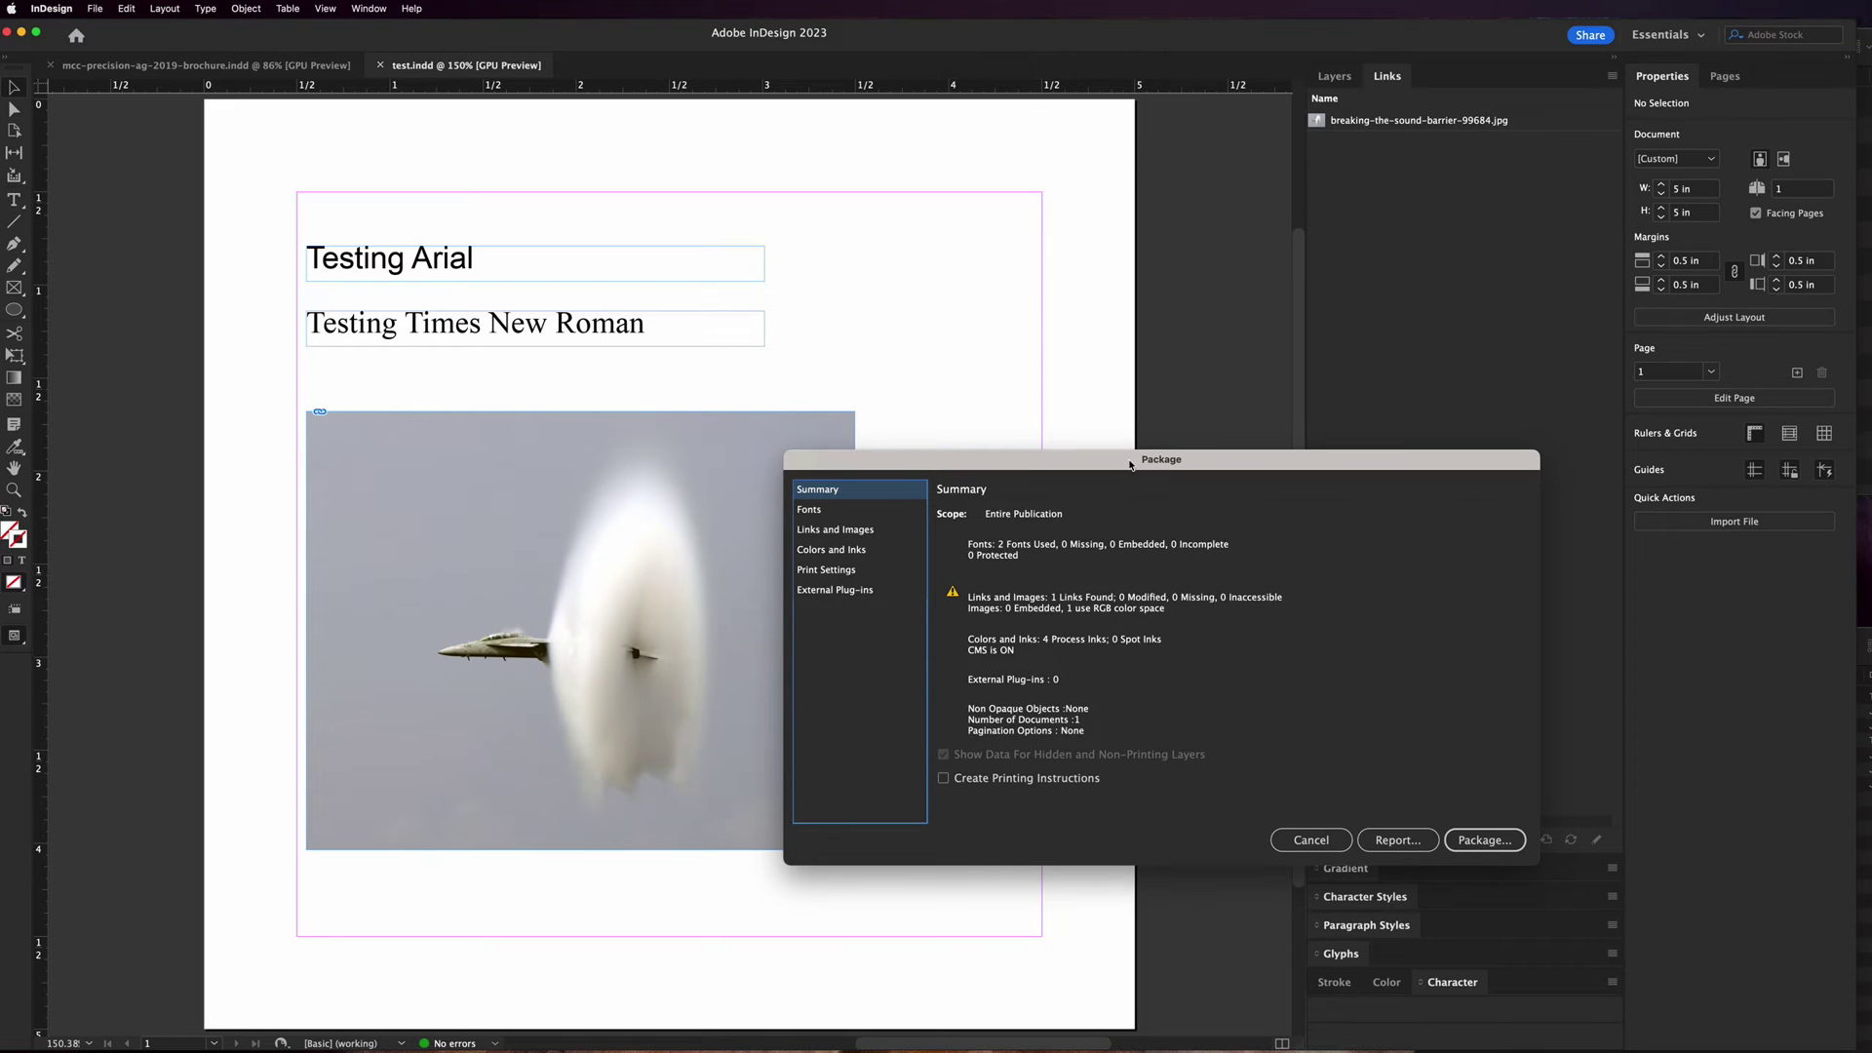
Step: Review Fonts, Links, Colors, Print Settings and Plug-ins, then proceed to save as 'test Folder'
{"action": "left_click_drag", "start_coordinate": [1130, 464], "coordinate": [1054, 558]}
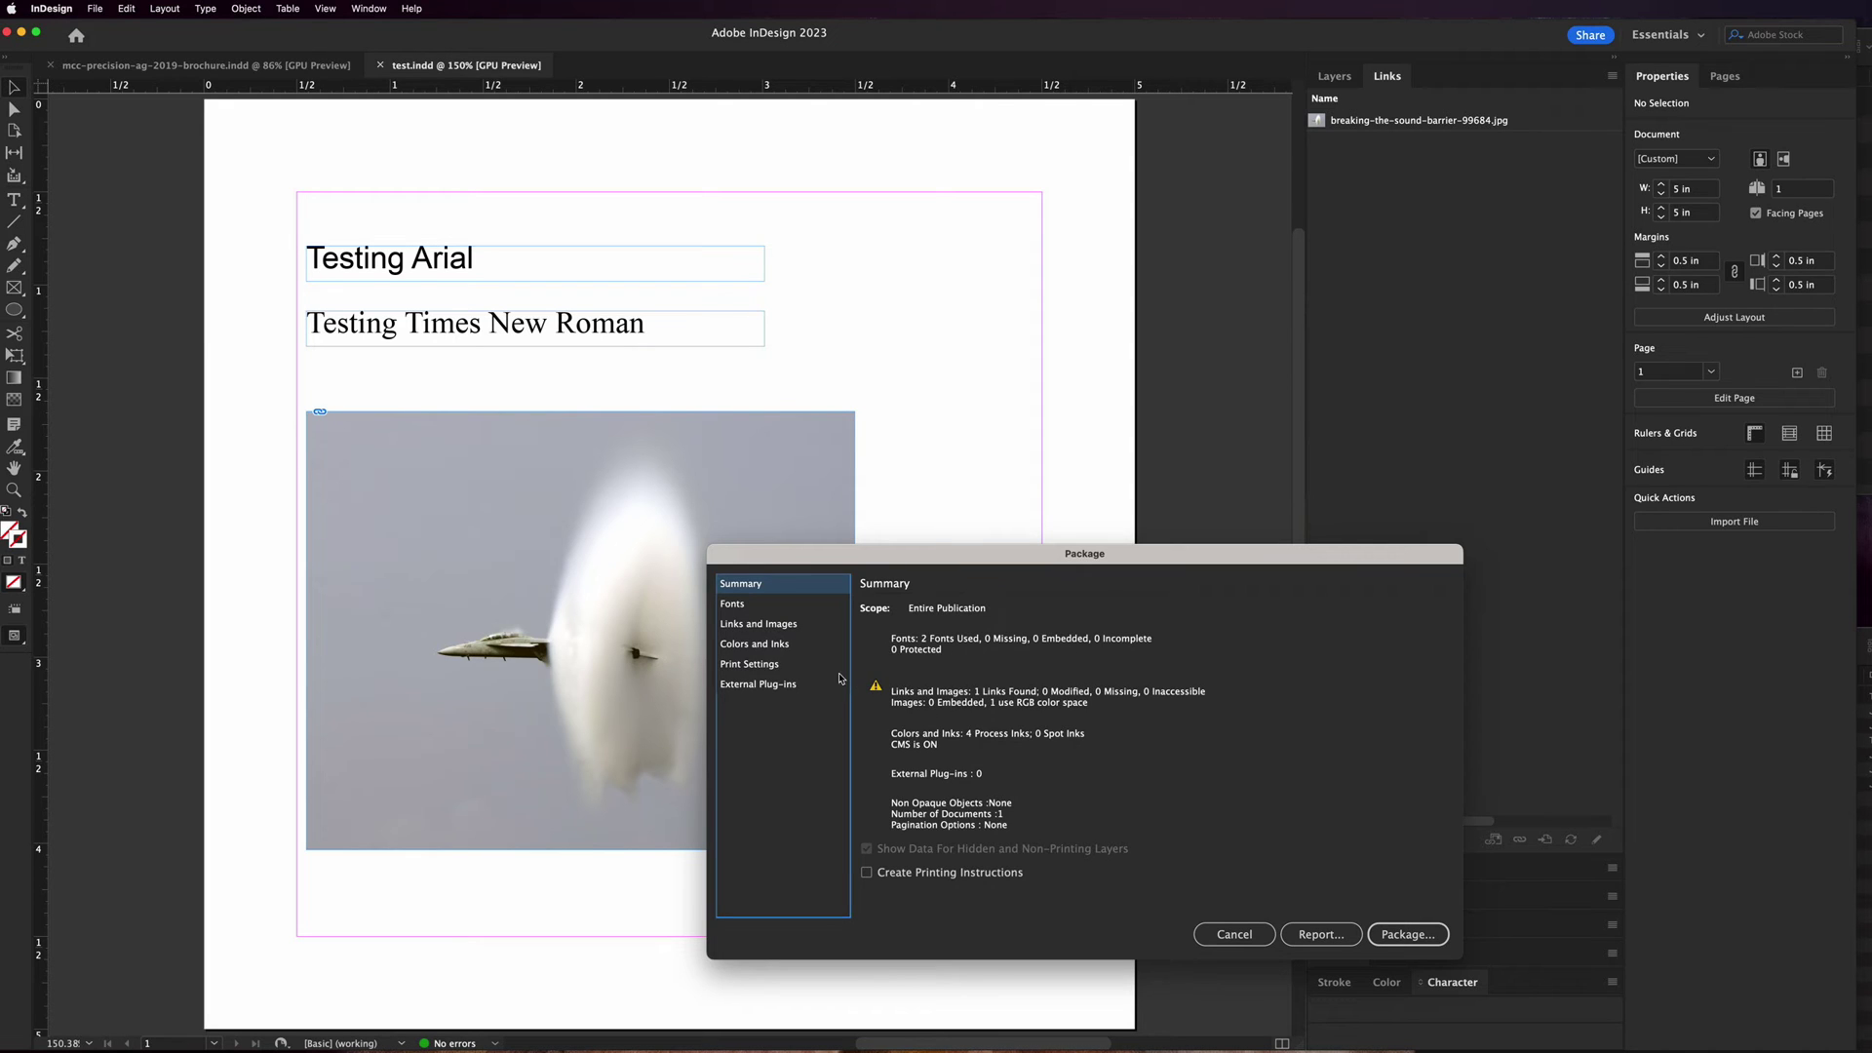
{"action": "left_click", "coordinate": [752, 607]}
{"action": "left_click", "coordinate": [760, 628]}
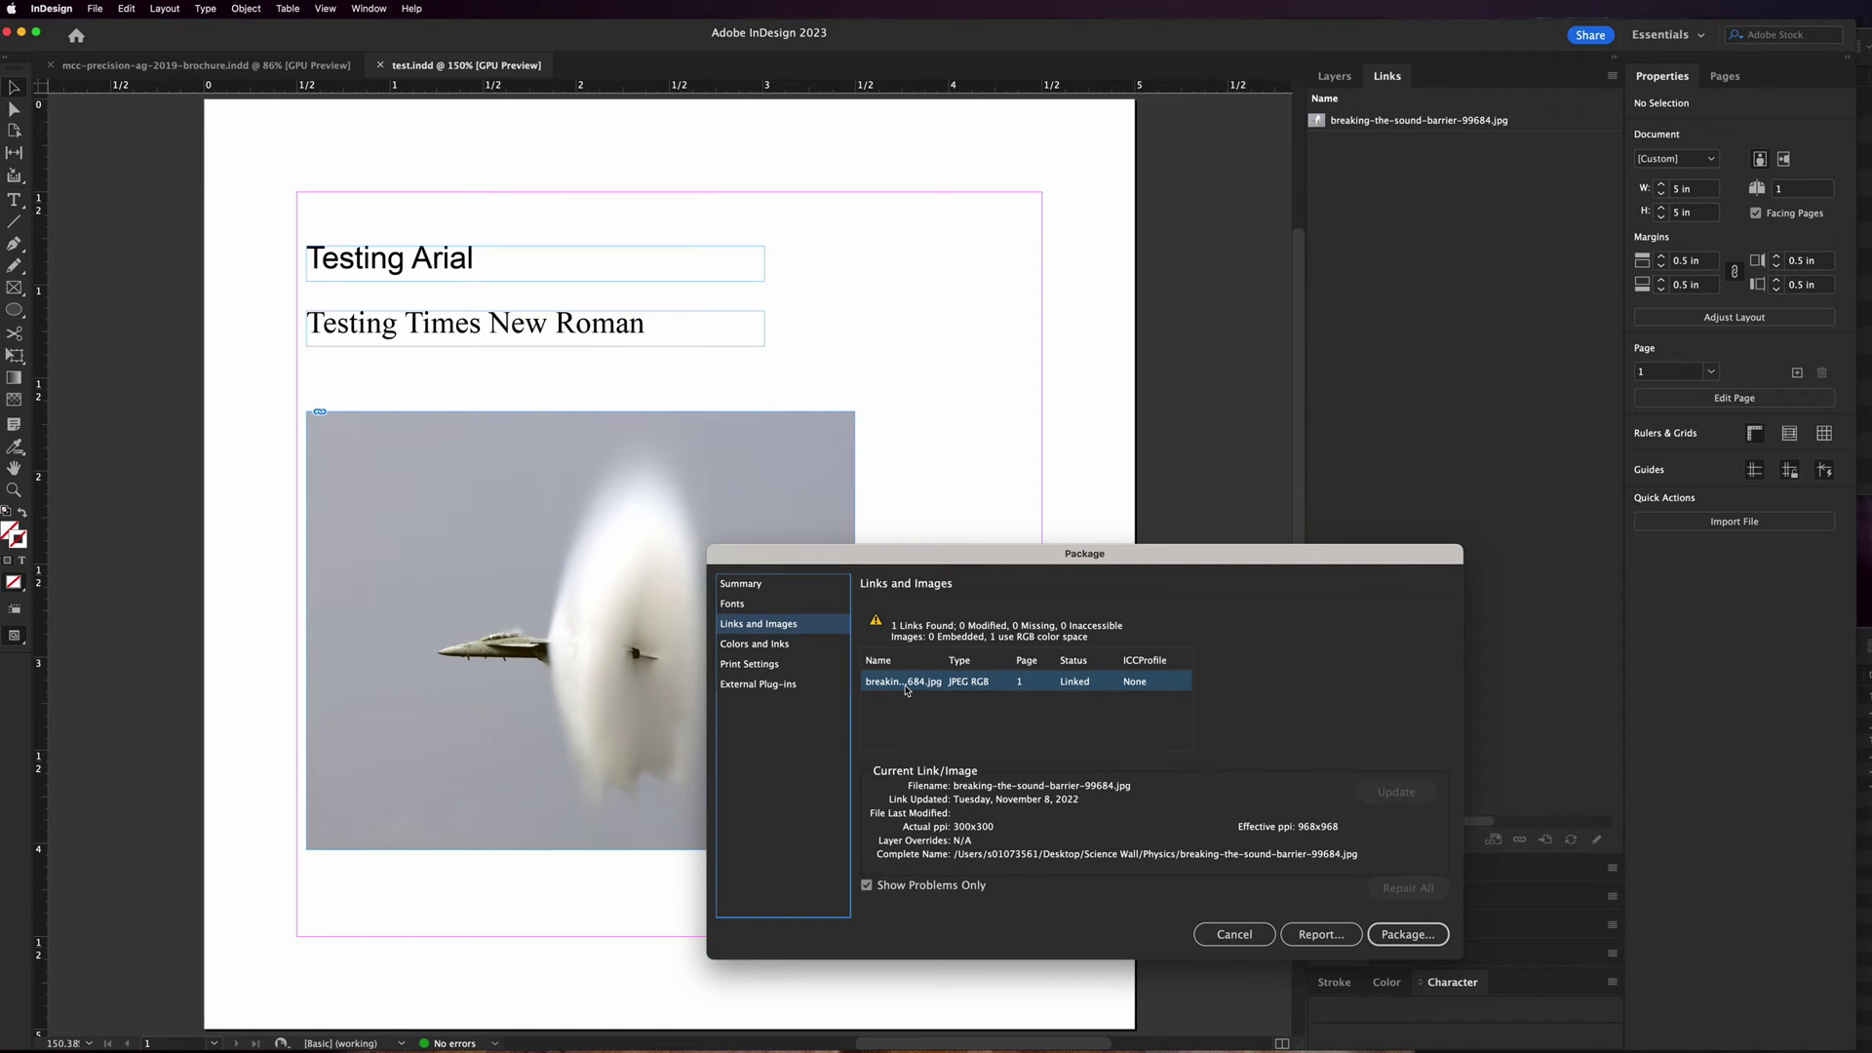
{"action": "left_click", "coordinate": [805, 648]}
{"action": "left_click", "coordinate": [806, 663]}
{"action": "left_click", "coordinate": [807, 685]}
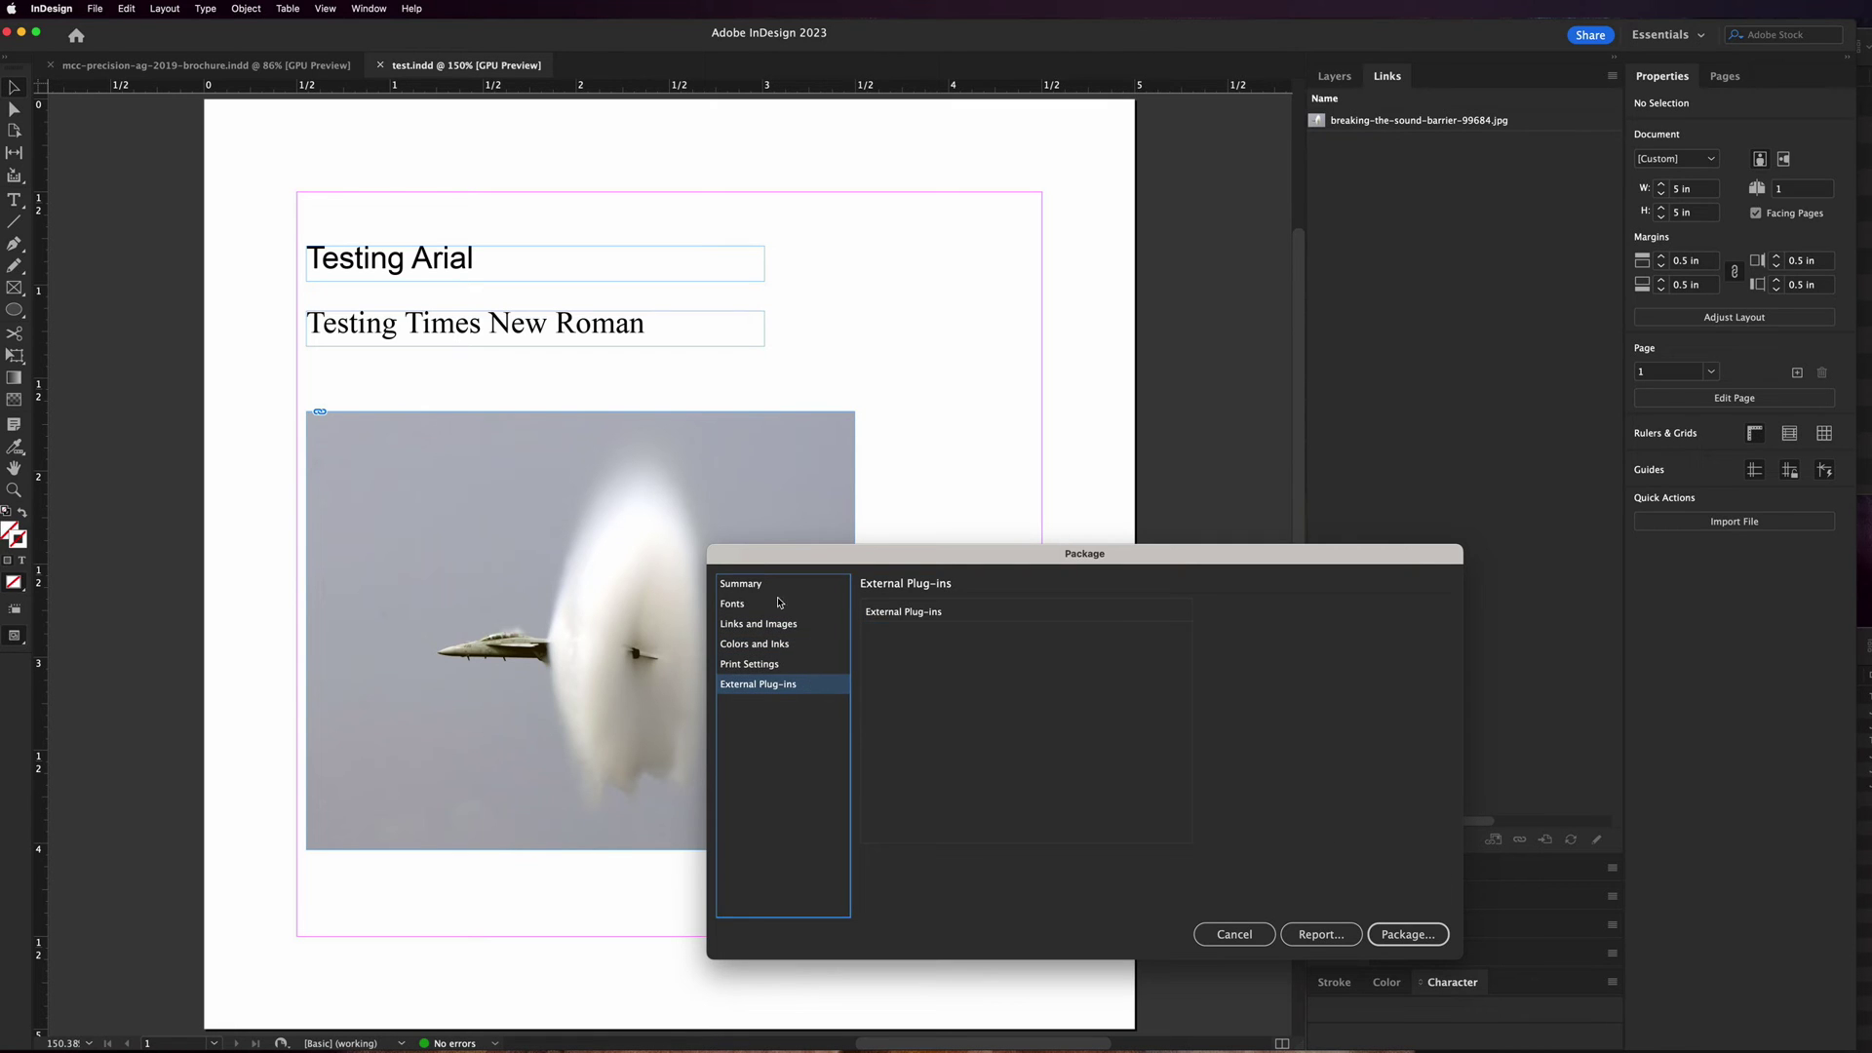
{"action": "left_click", "coordinate": [741, 586]}
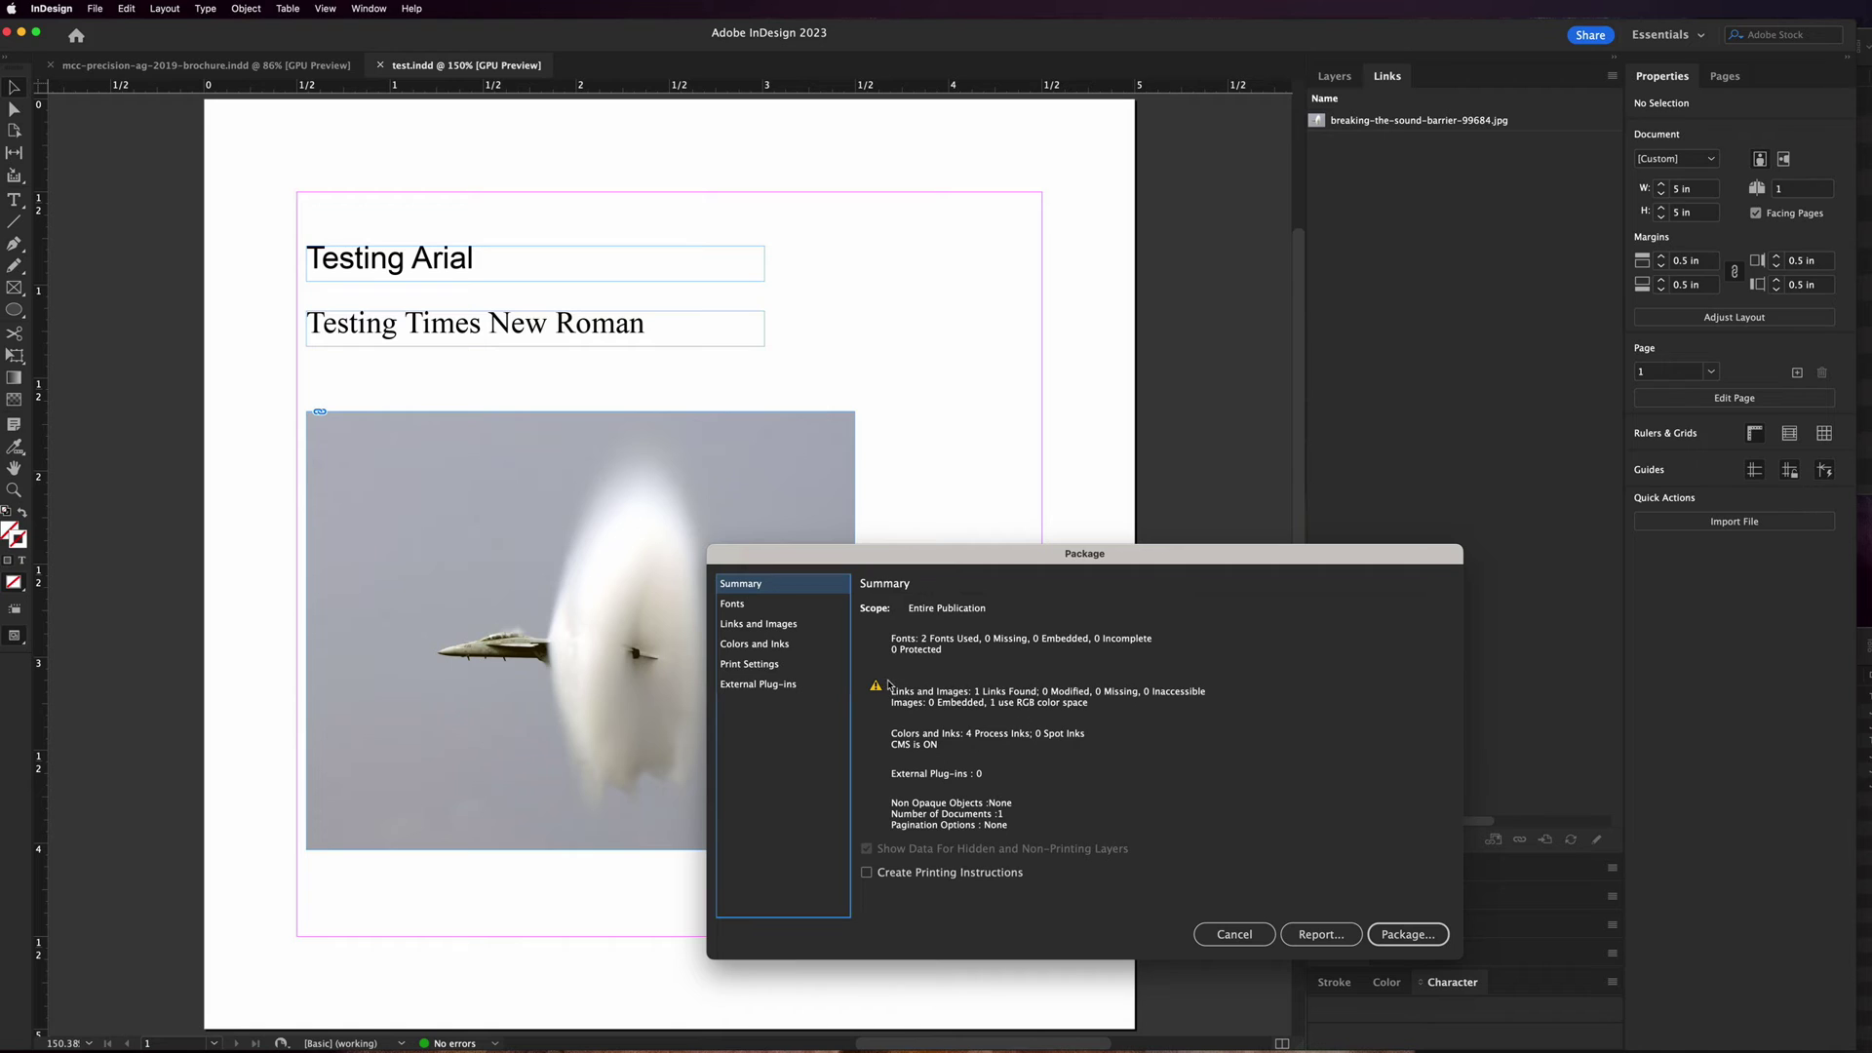
{"action": "left_click", "coordinate": [1408, 934]}
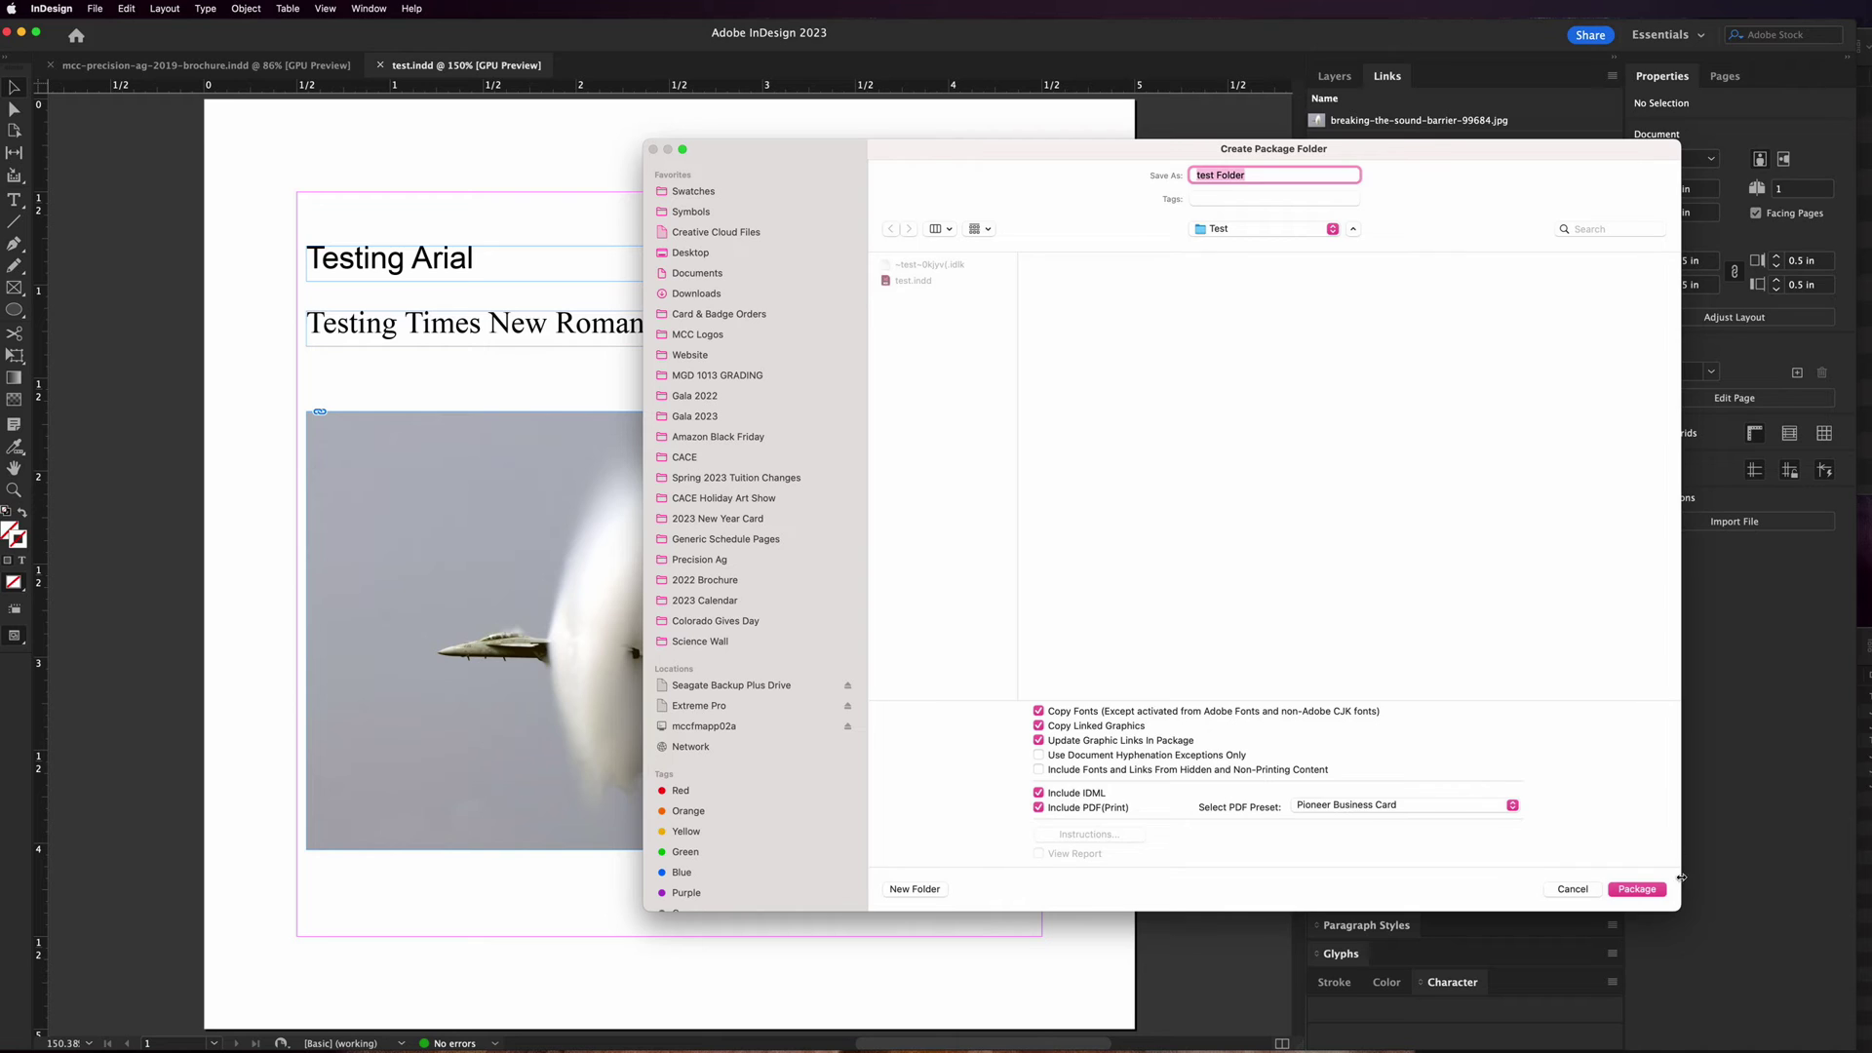
Step: Create the test.indd package and open the new test Folder in Finder
{"action": "left_click", "coordinate": [1637, 889]}
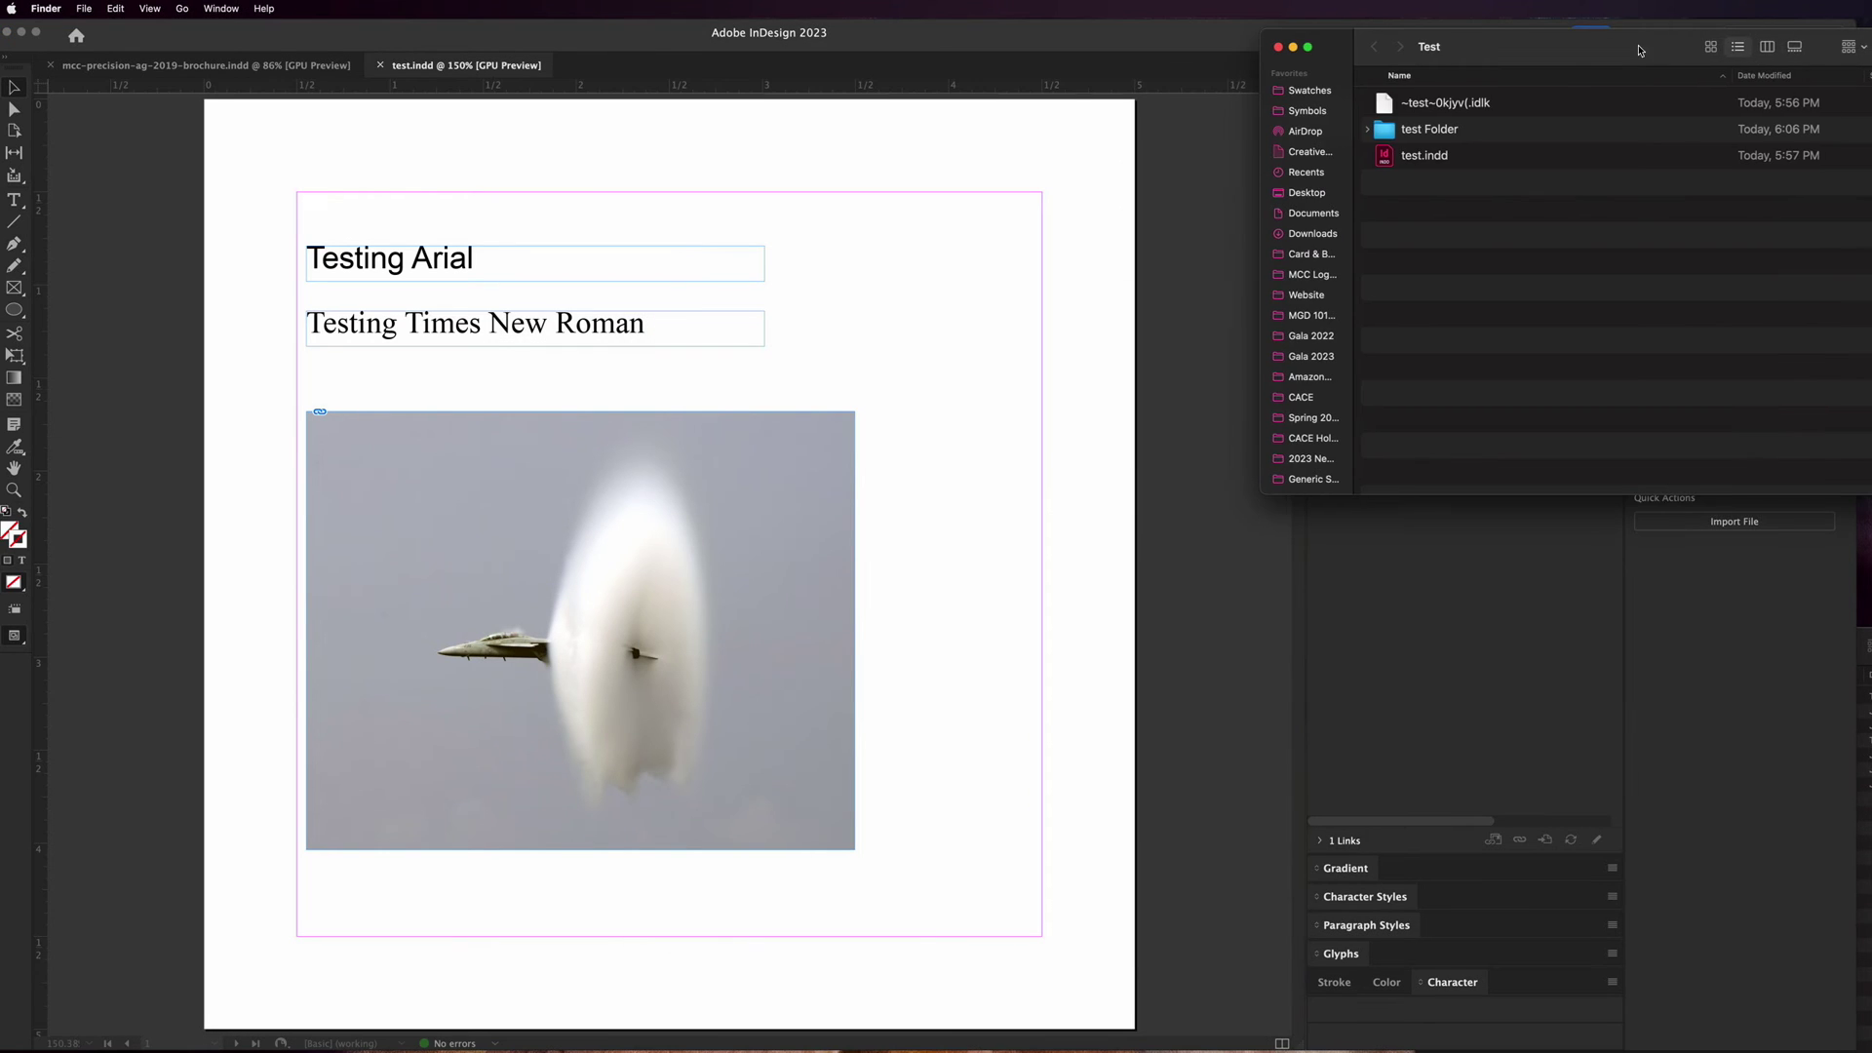
{"action": "left_click_drag", "start_coordinate": [1416, 38], "coordinate": [813, 215]}
{"action": "left_click", "coordinate": [812, 332]}
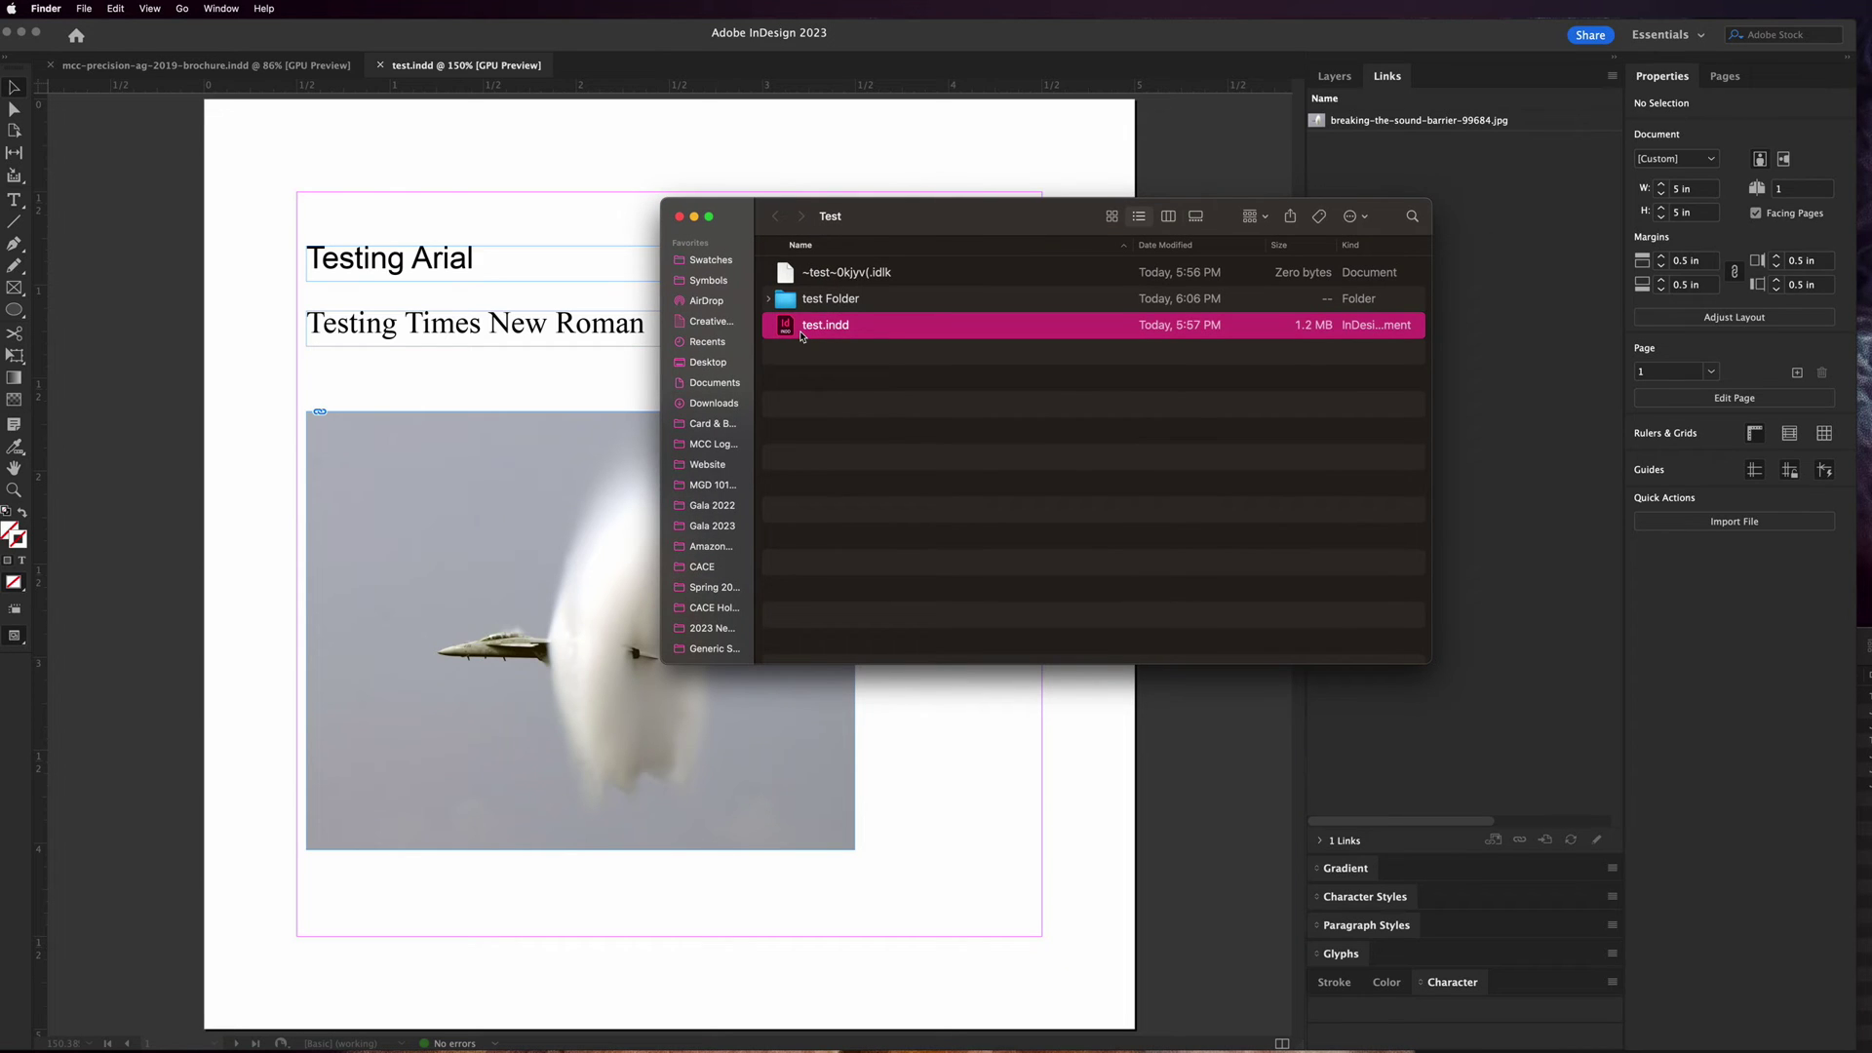
{"action": "left_click", "coordinate": [812, 309]}
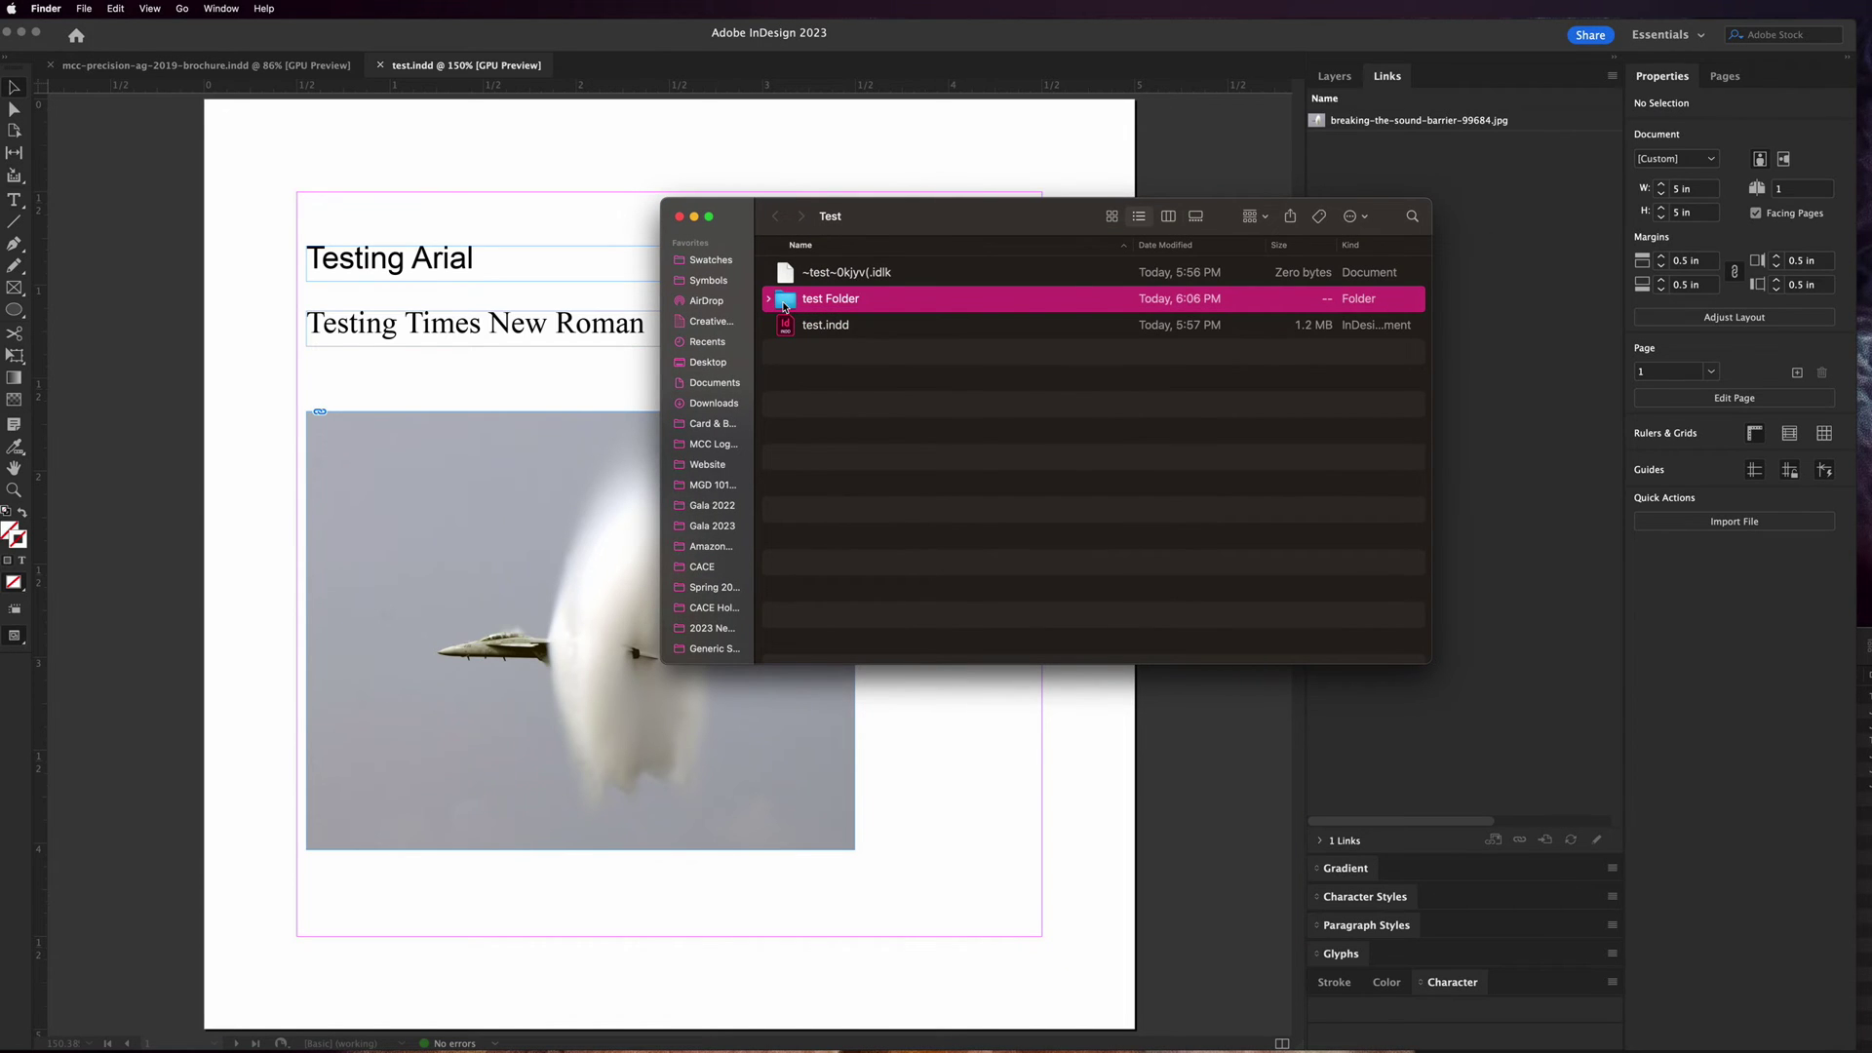
{"action": "double_click", "coordinate": [783, 306]}
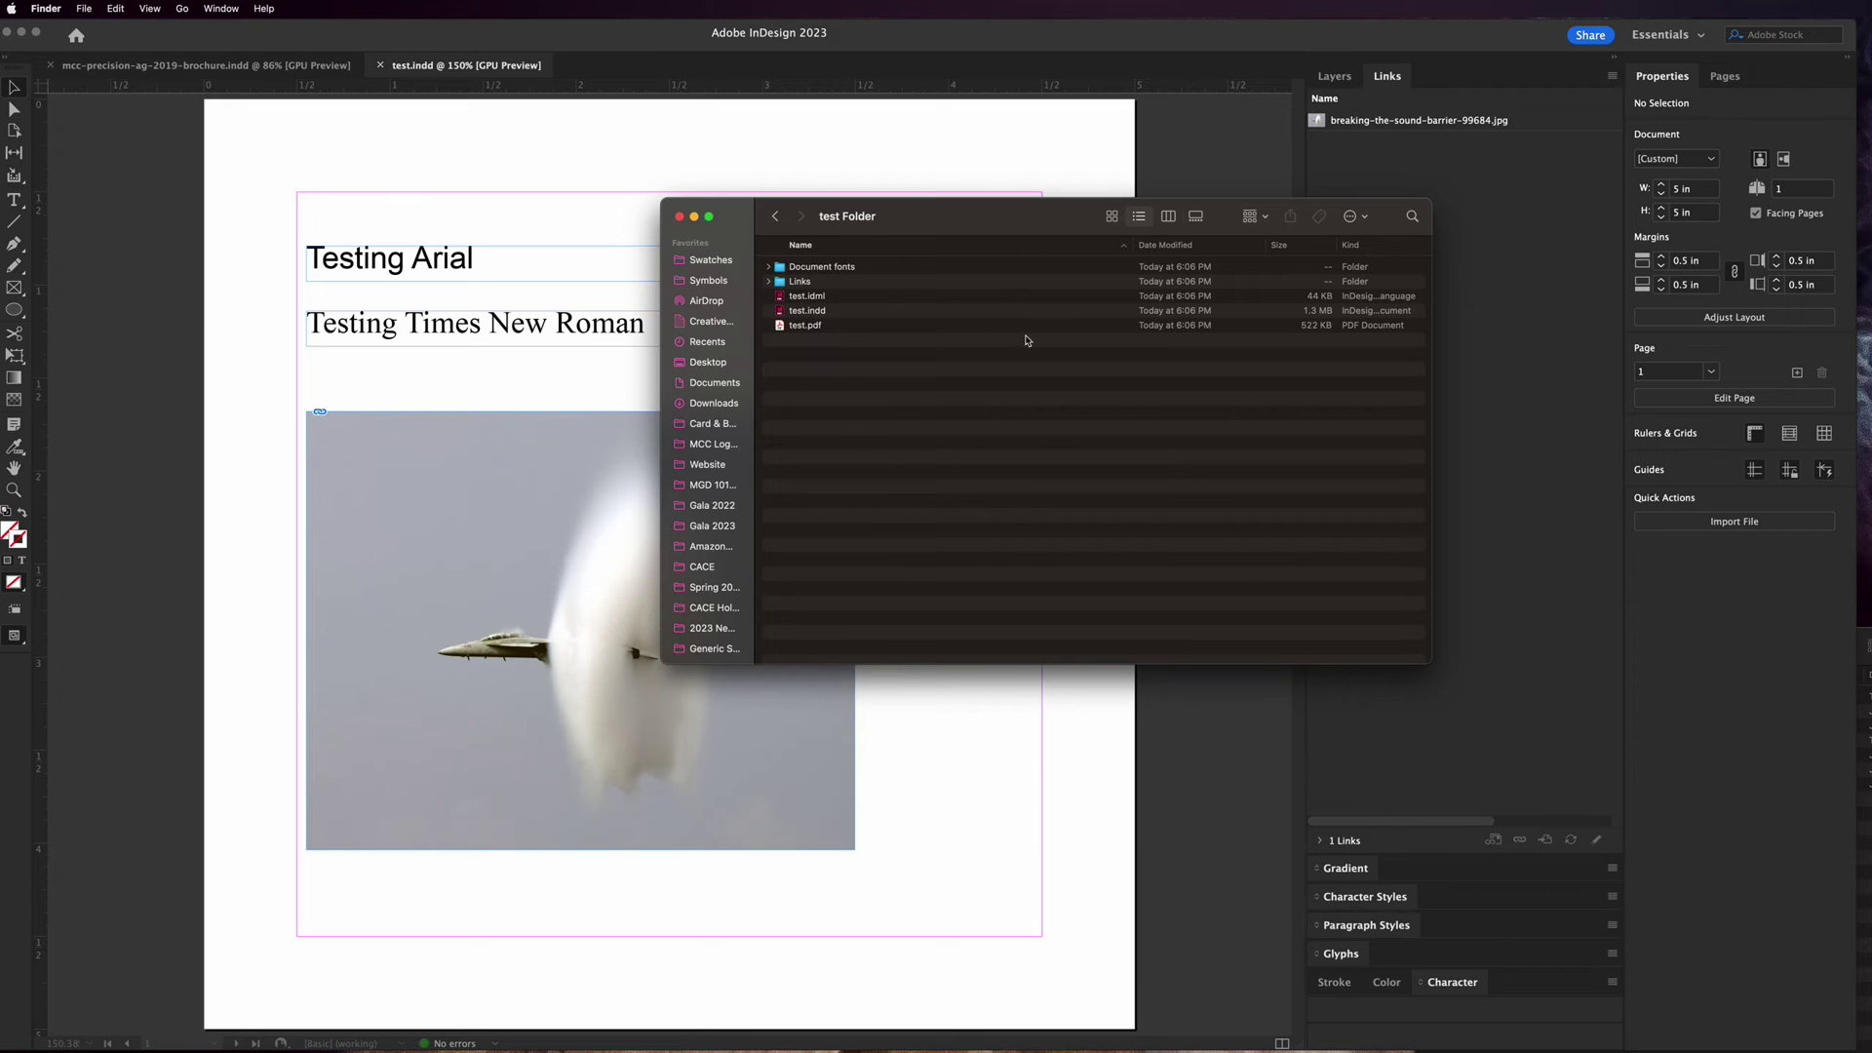
Step: Set the test Folder listing's View Options text size to 16
{"action": "right_click", "coordinate": [1043, 491]}
{"action": "left_click", "coordinate": [1112, 595]}
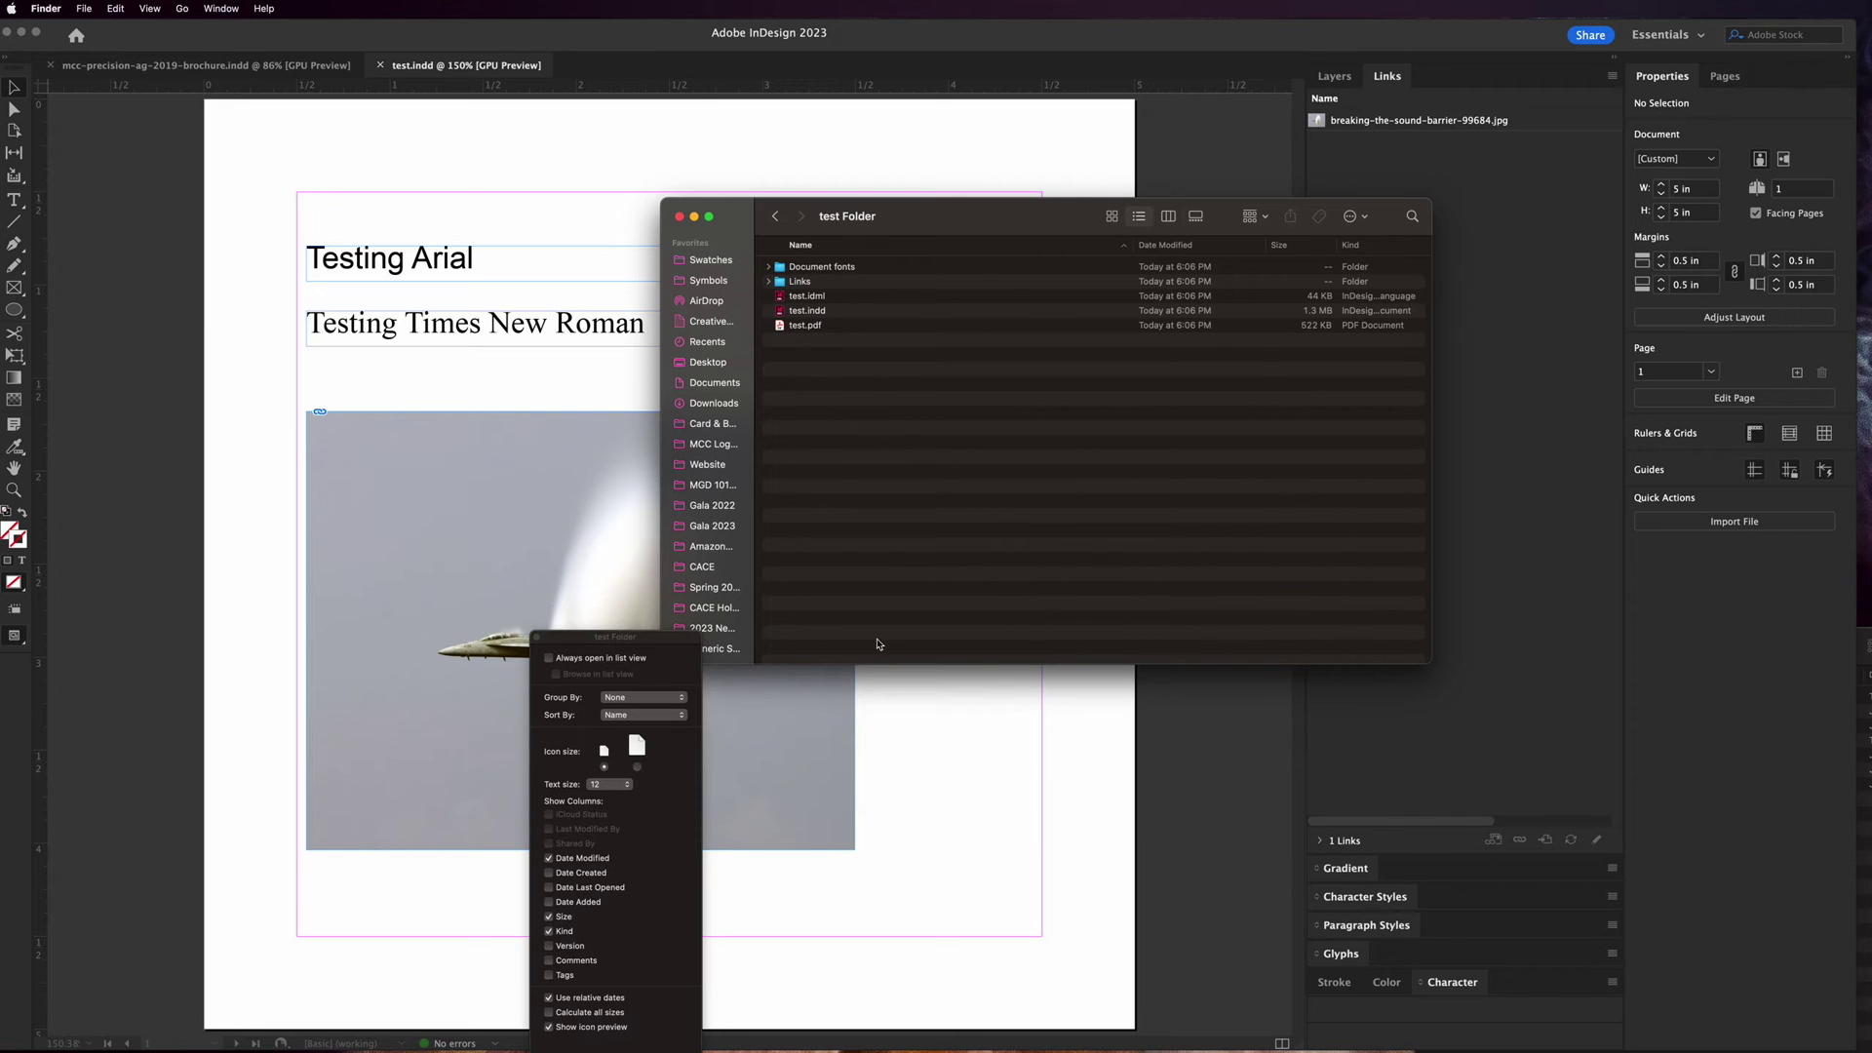
{"action": "left_click", "coordinate": [632, 768]}
{"action": "left_click", "coordinate": [612, 784]}
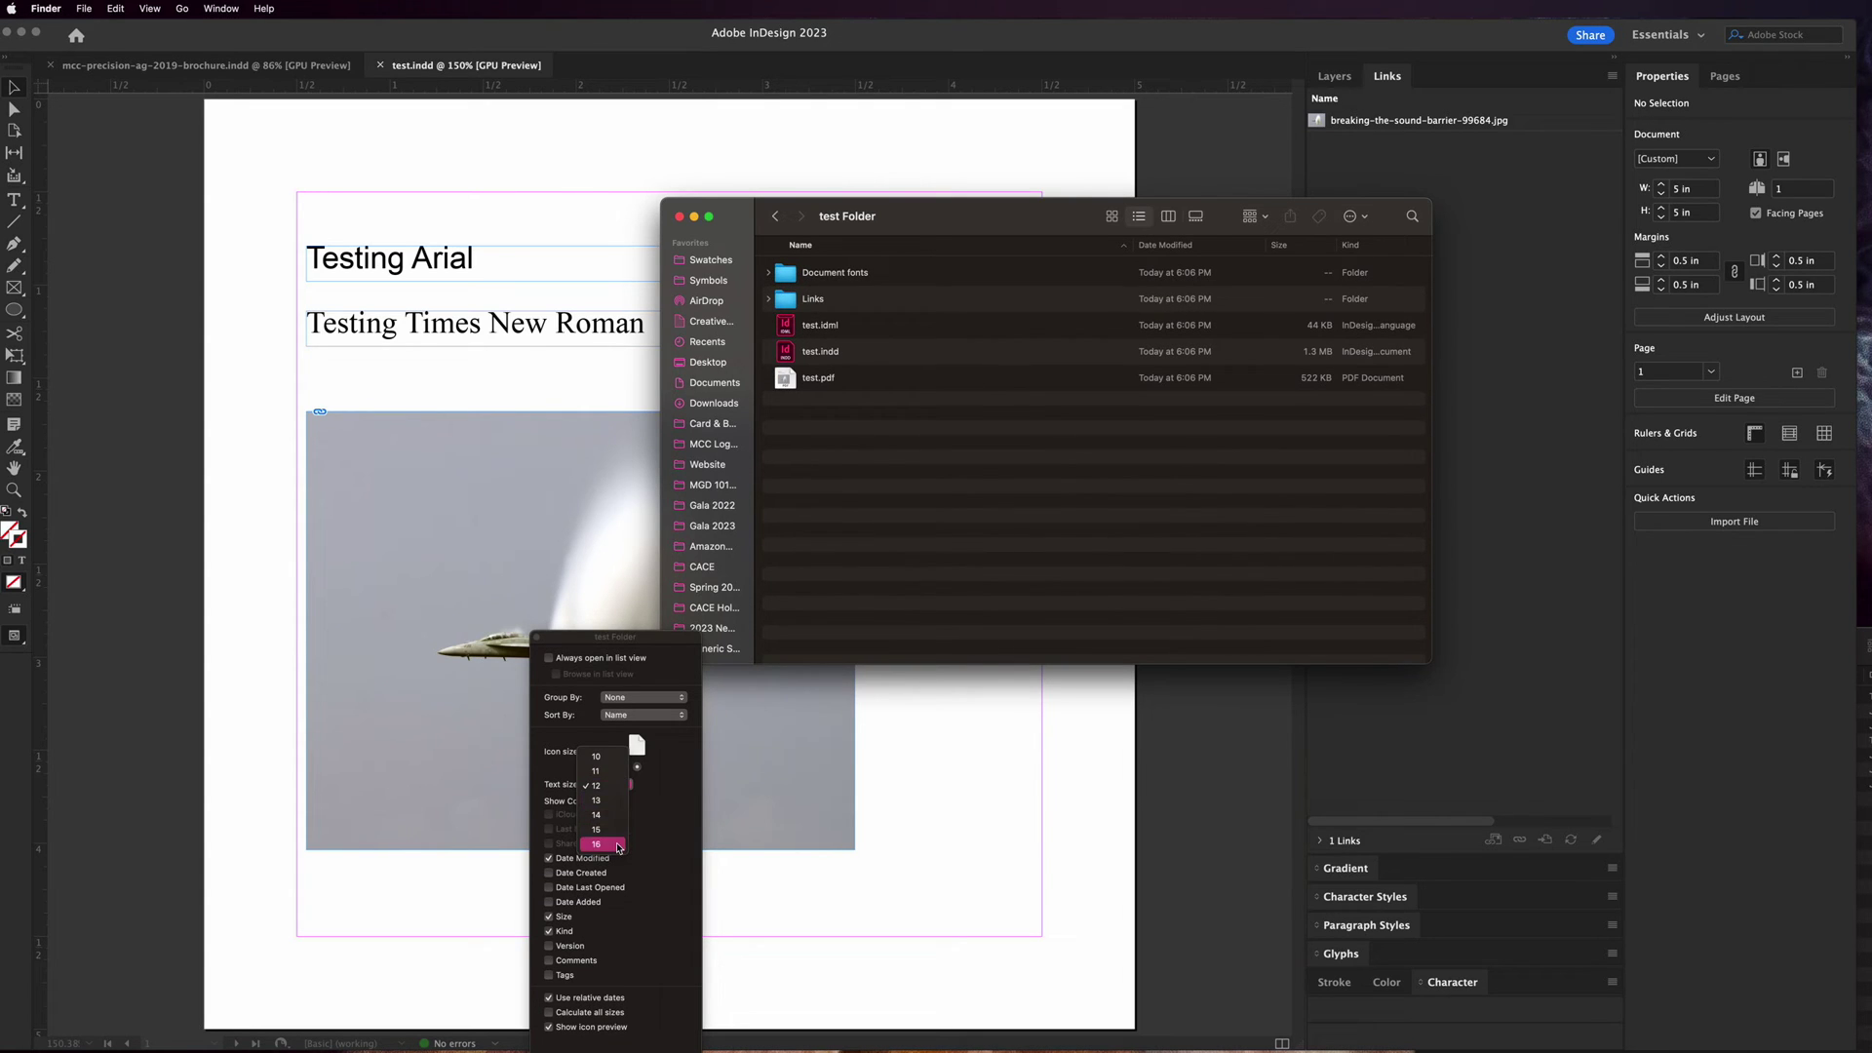
{"action": "left_click", "coordinate": [622, 831]}
{"action": "left_click", "coordinate": [538, 638]}
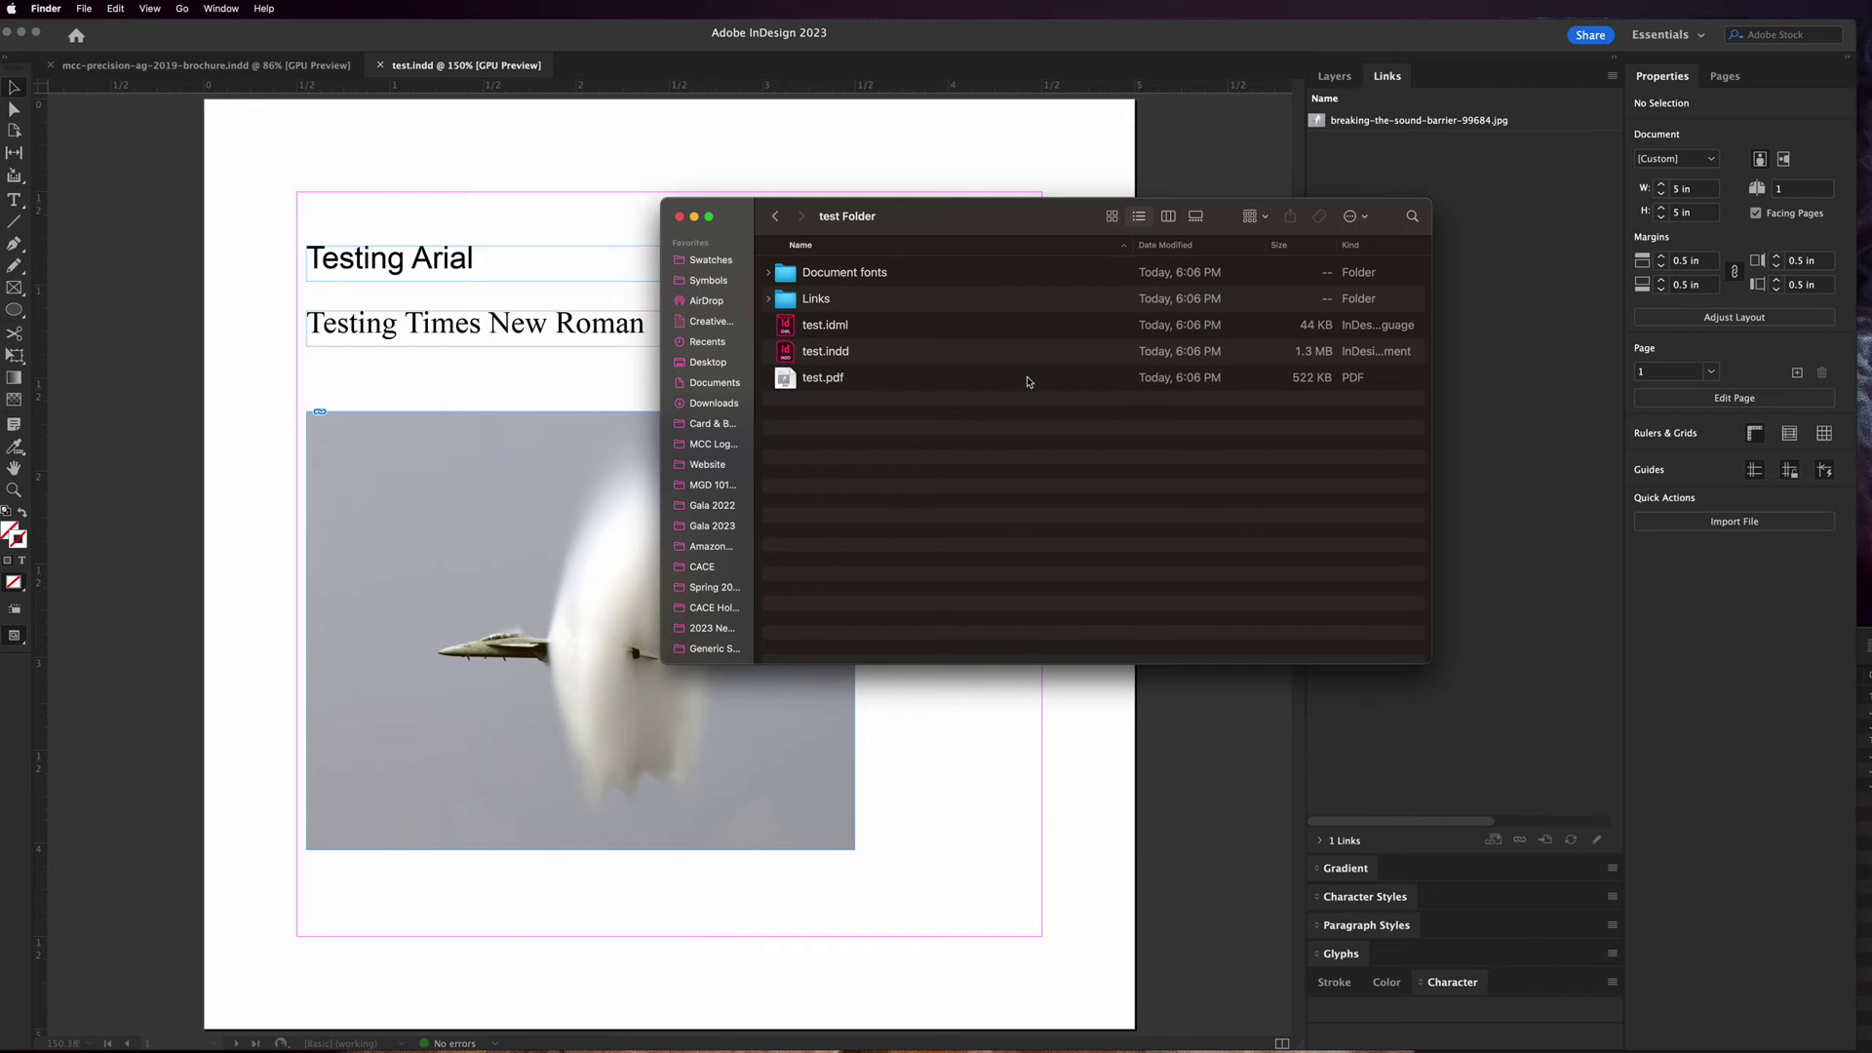
Step: Inspect the packaged PDF, IDML, INDD, Document fonts and Links contents, then return to Test
{"action": "left_click", "coordinate": [895, 383]}
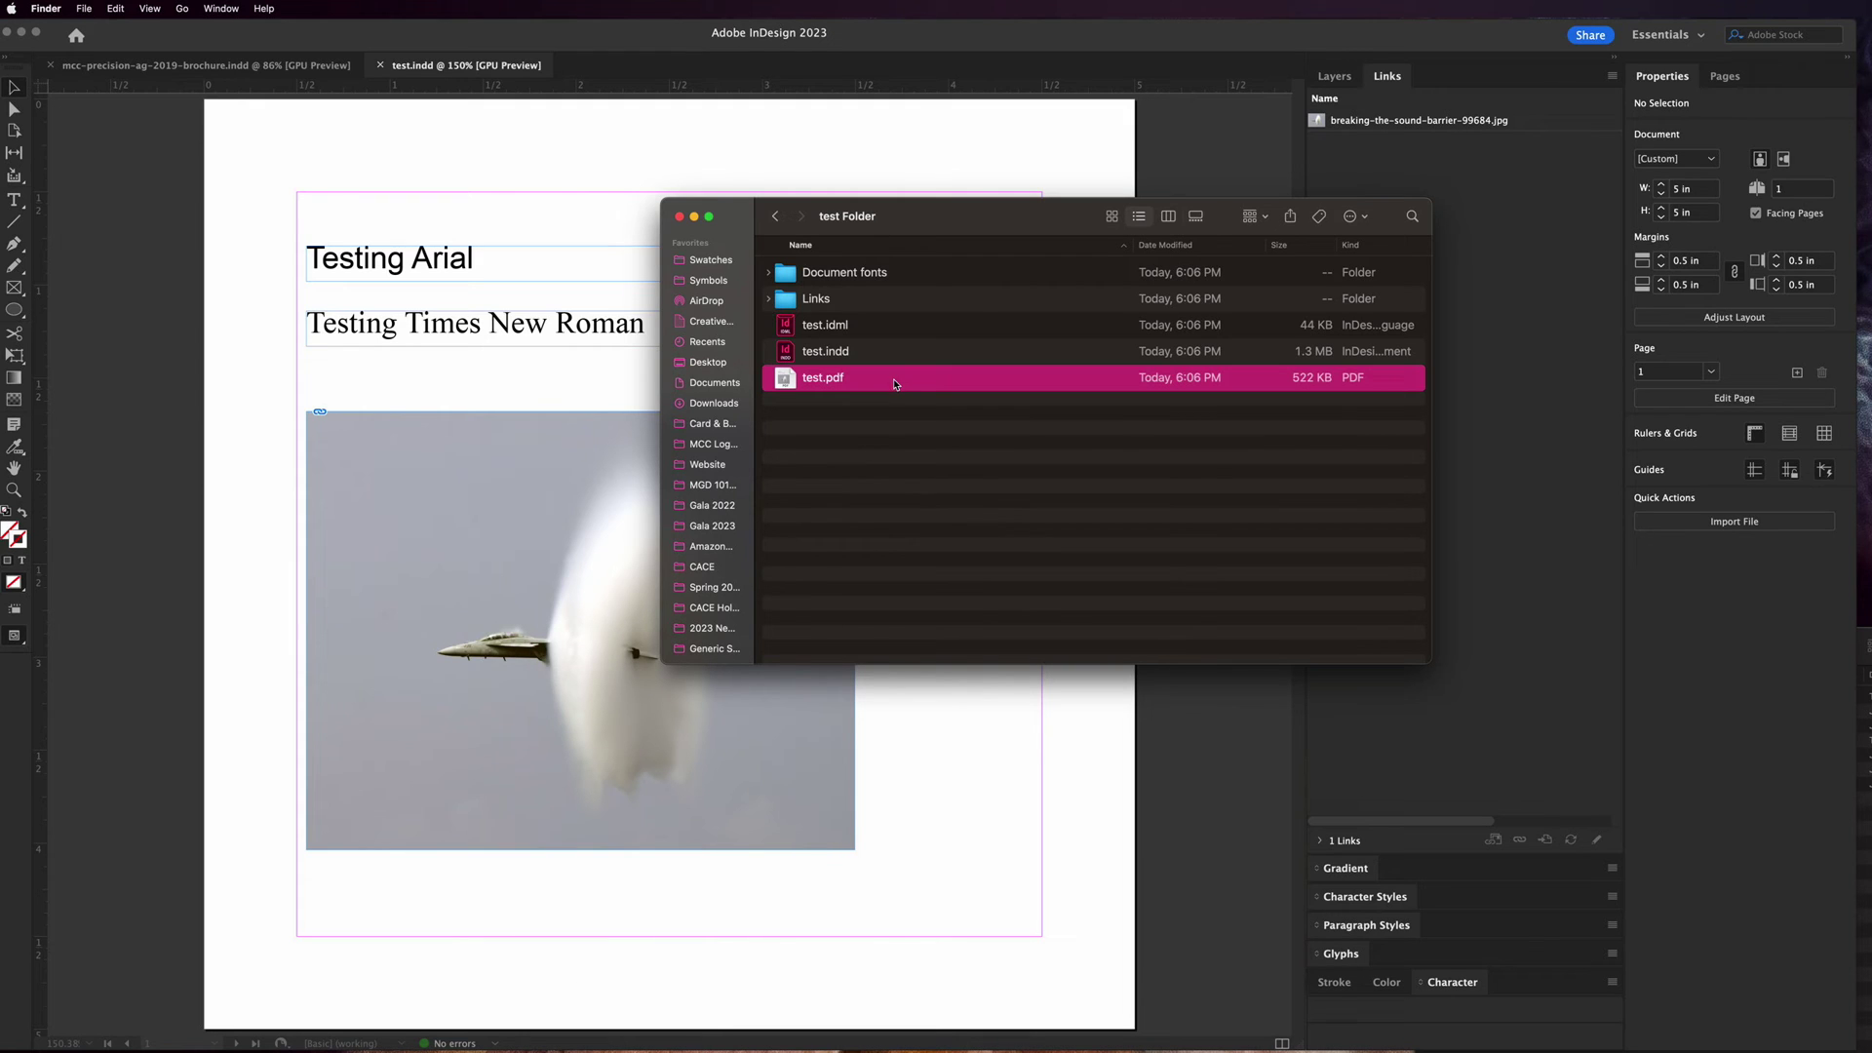
{"action": "left_click", "coordinate": [851, 328]}
{"action": "left_click", "coordinate": [847, 356]}
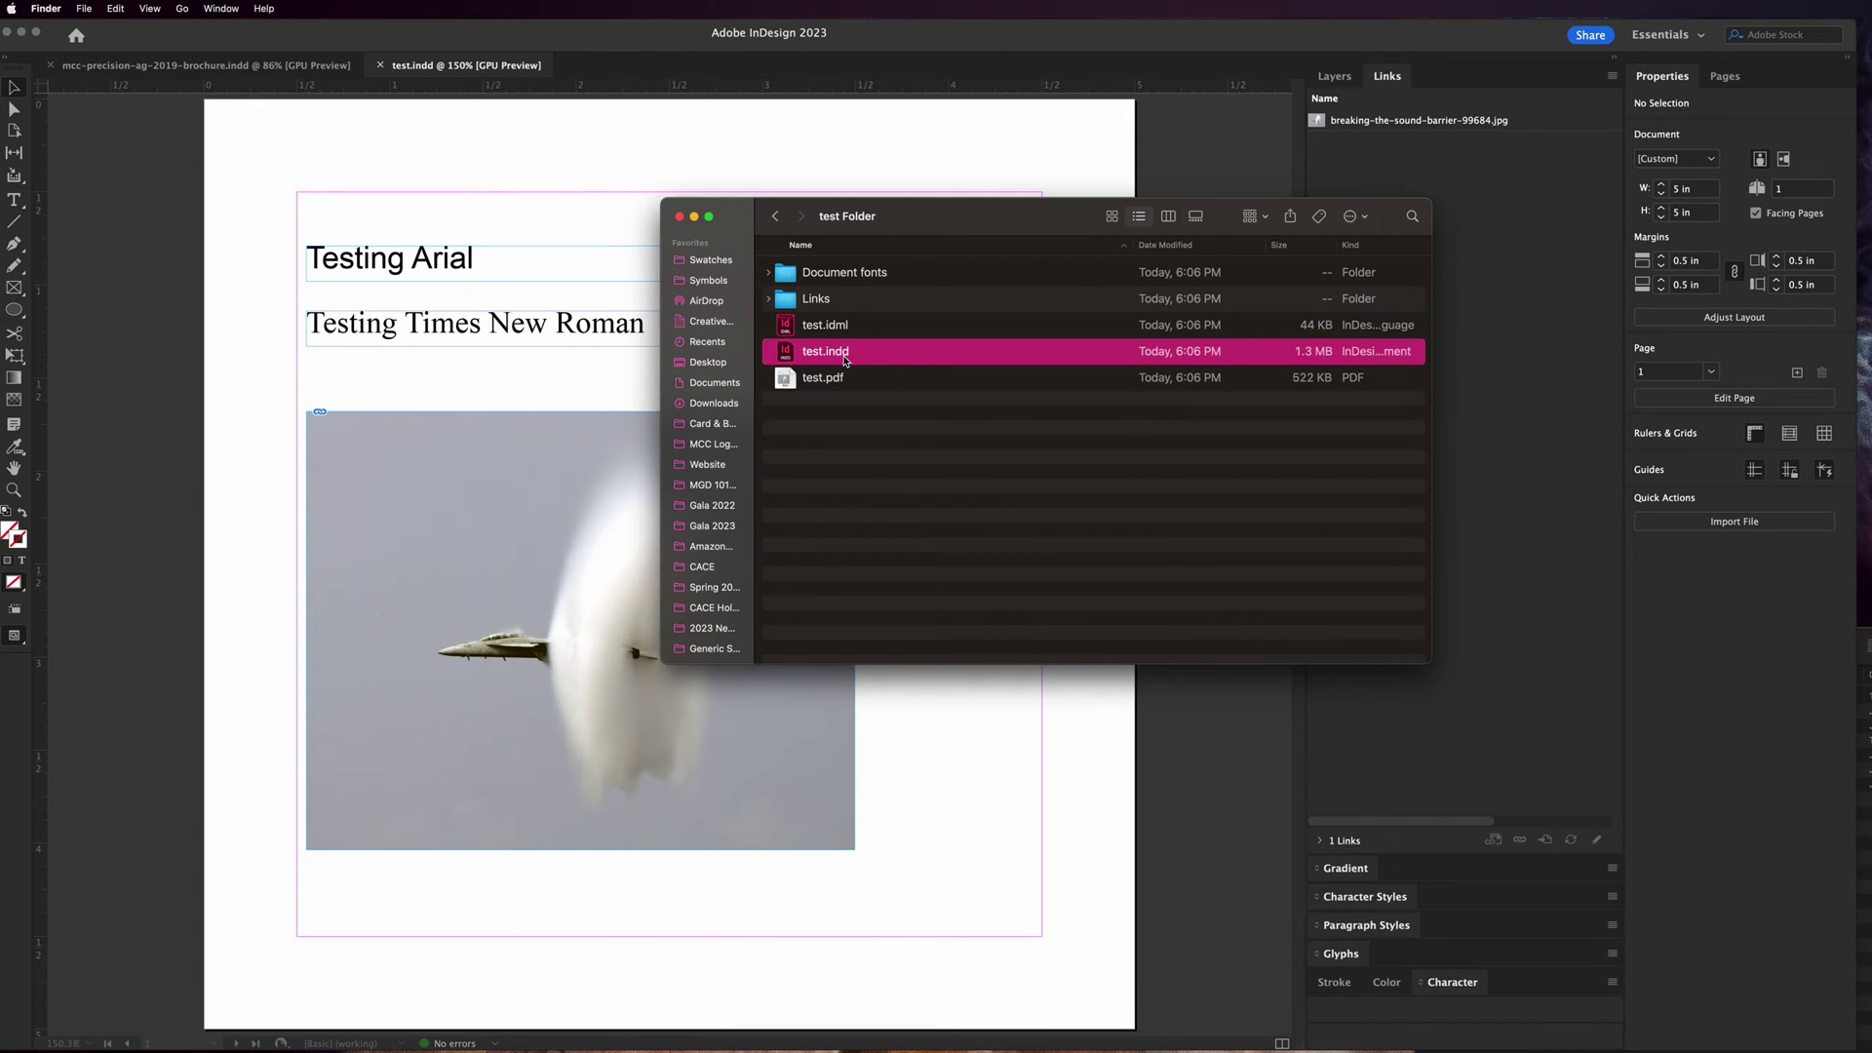
{"action": "left_click", "coordinate": [840, 330]}
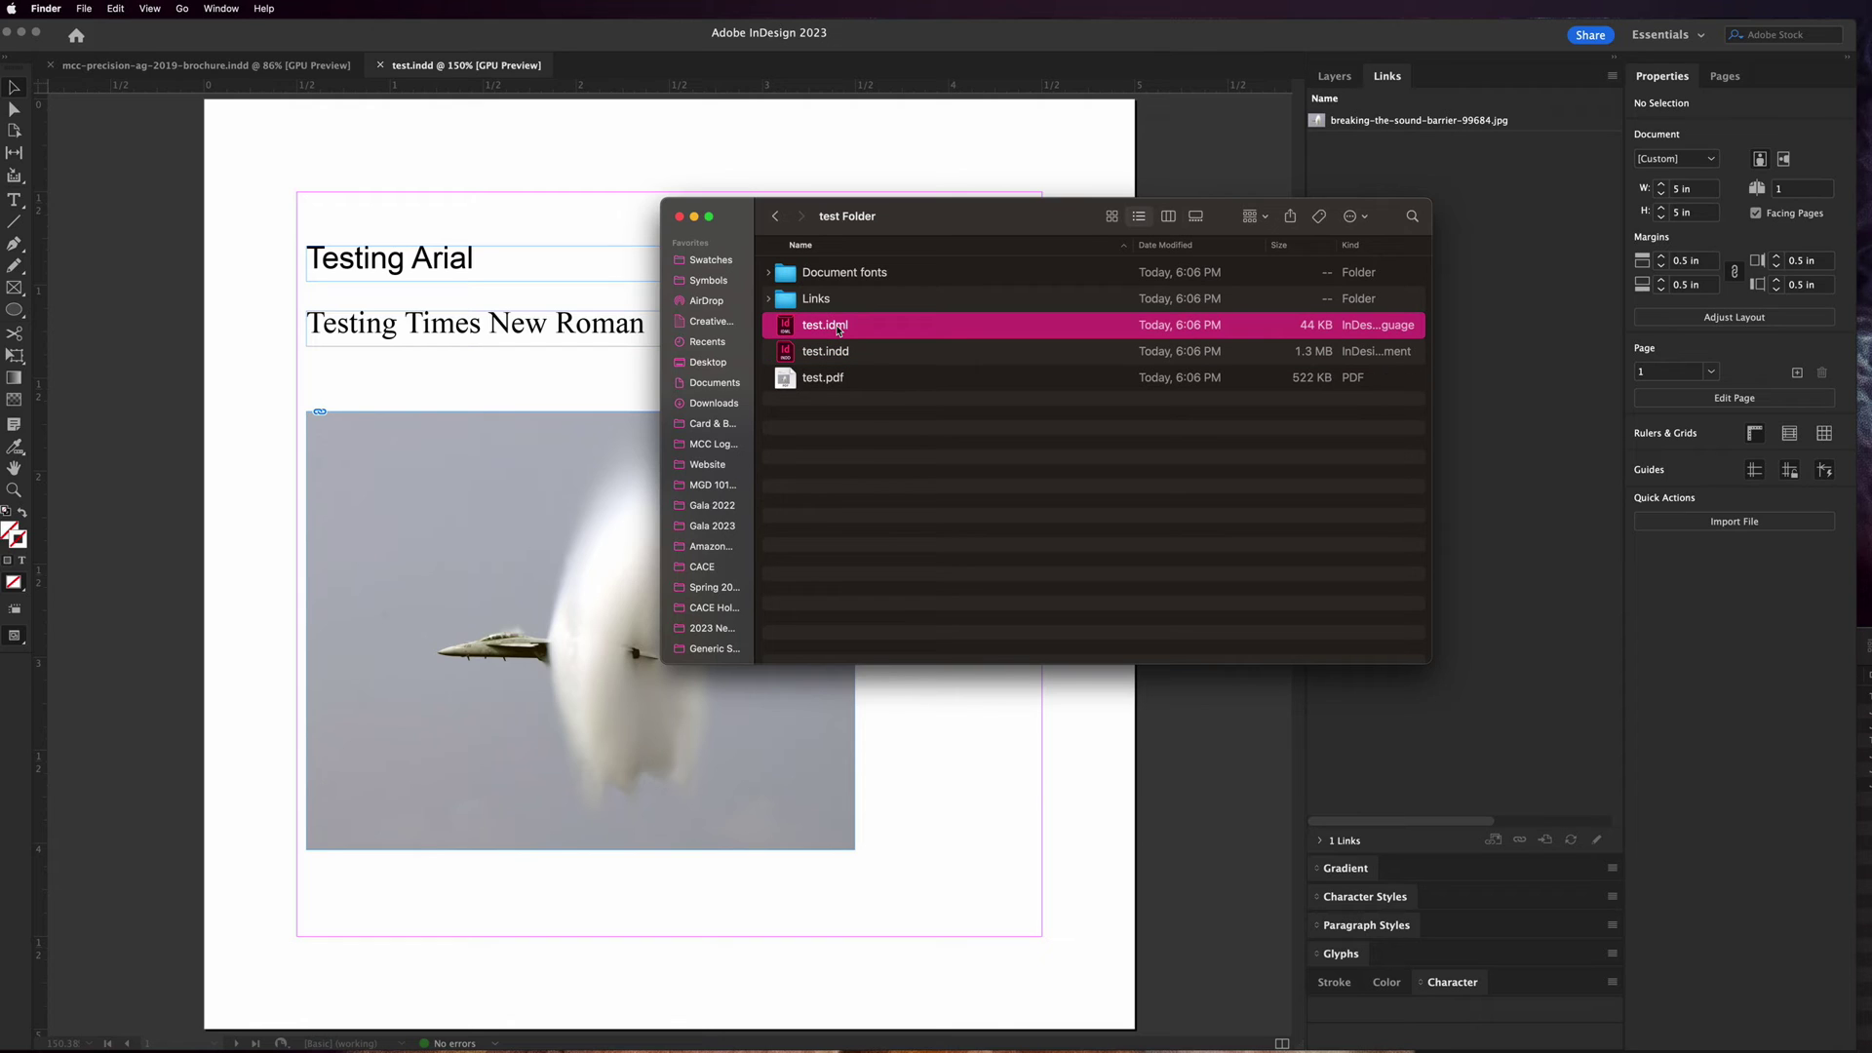
{"action": "left_click", "coordinate": [839, 383]}
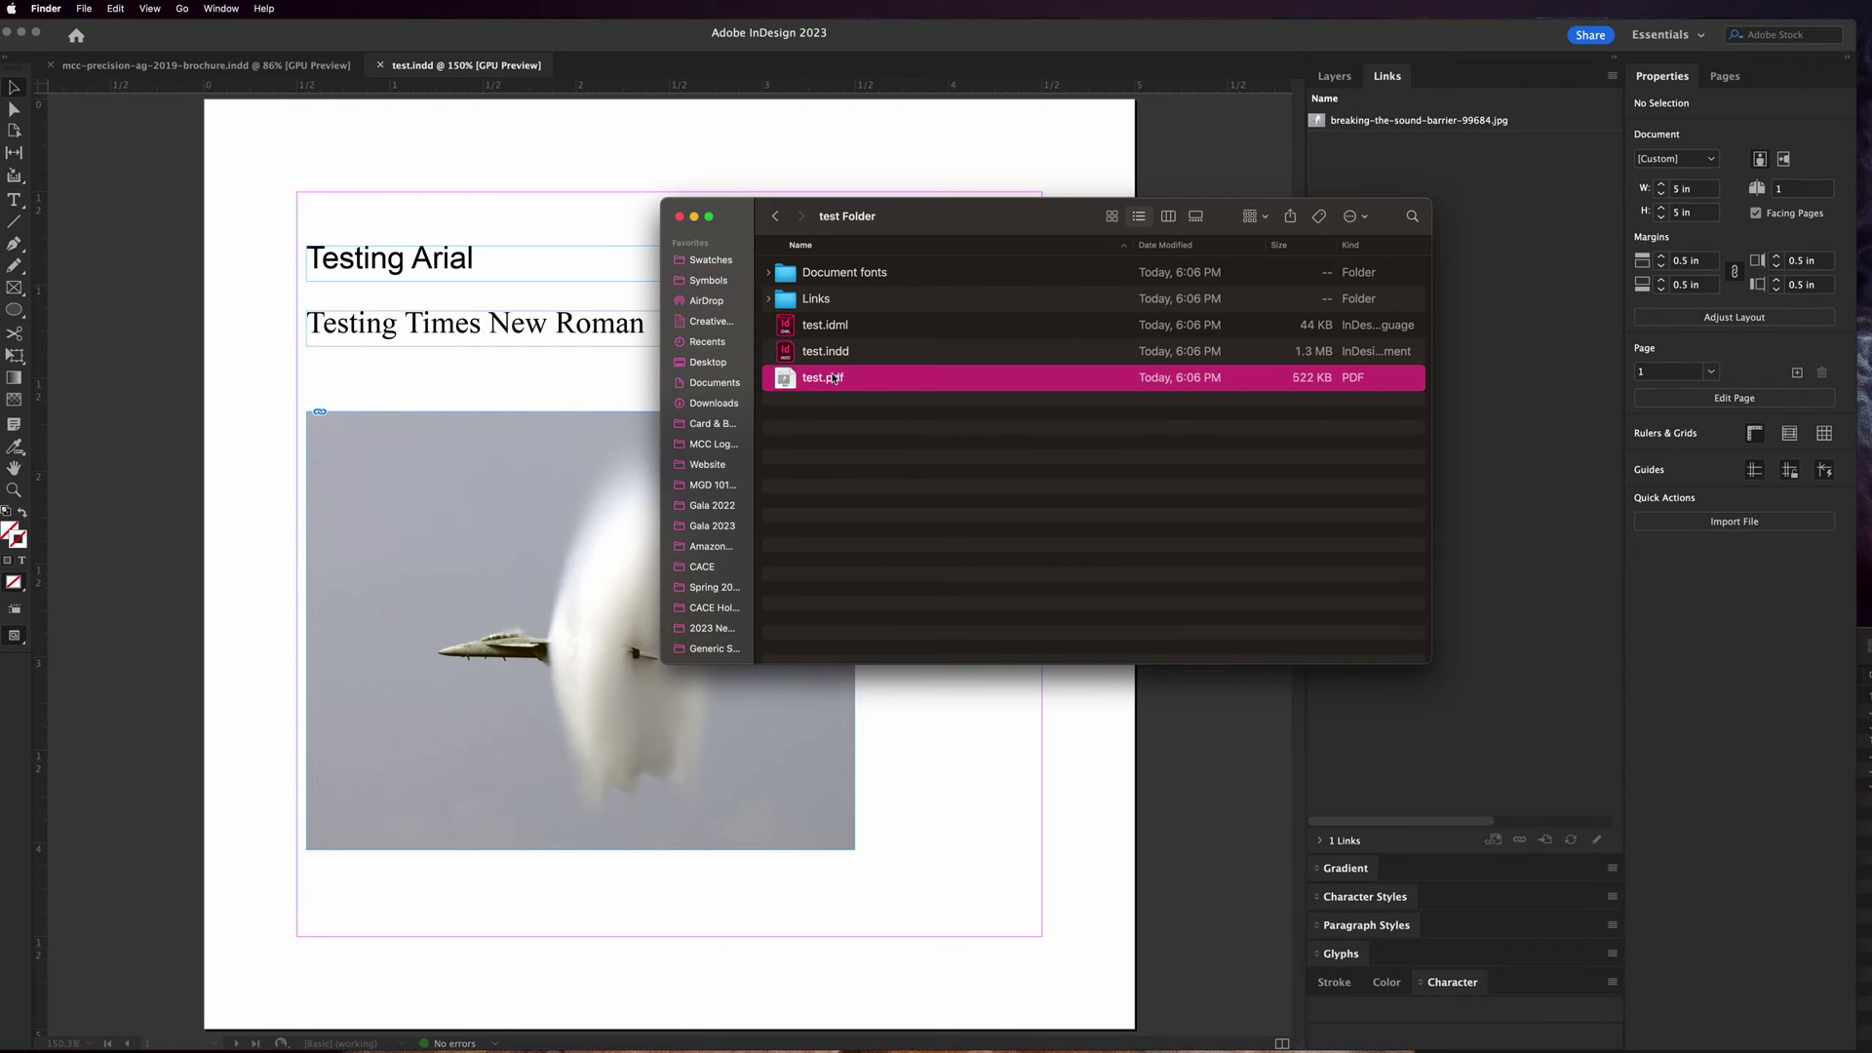
{"action": "left_click", "coordinate": [769, 274]}
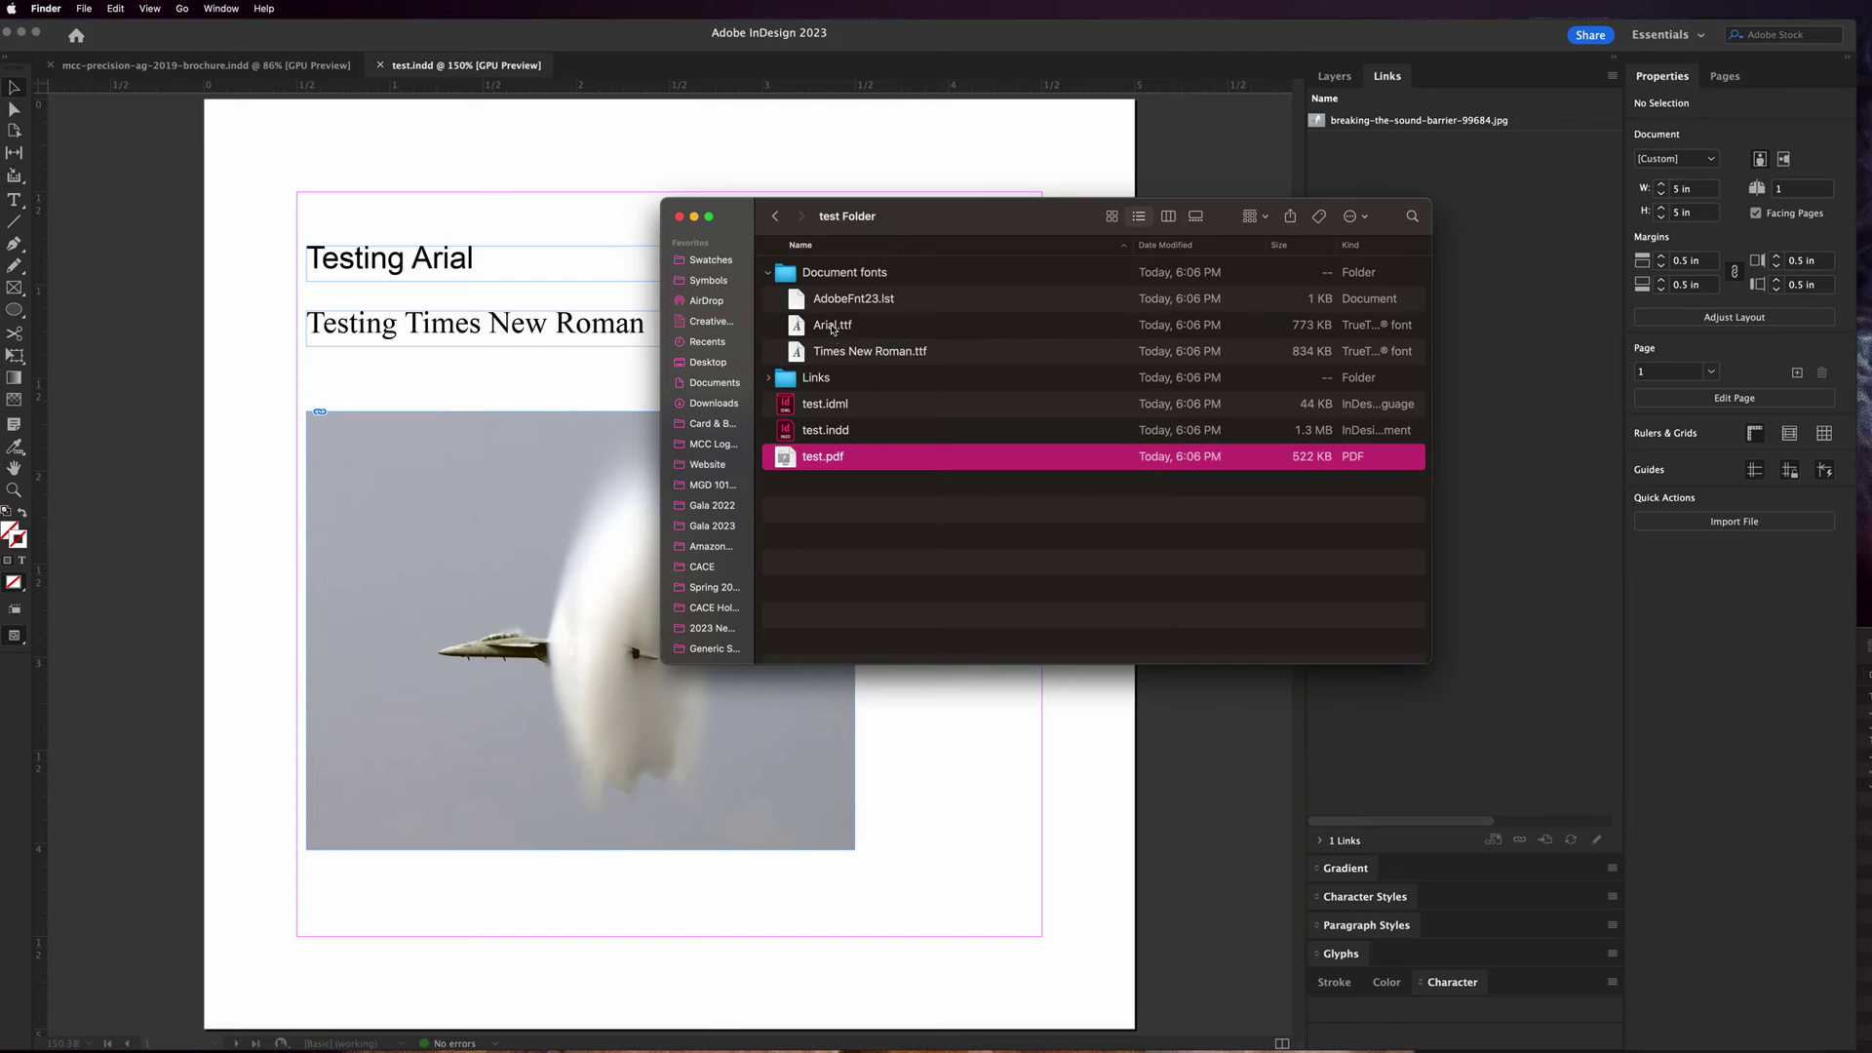
{"action": "left_click", "coordinate": [840, 353]}
{"action": "left_click", "coordinate": [837, 304]}
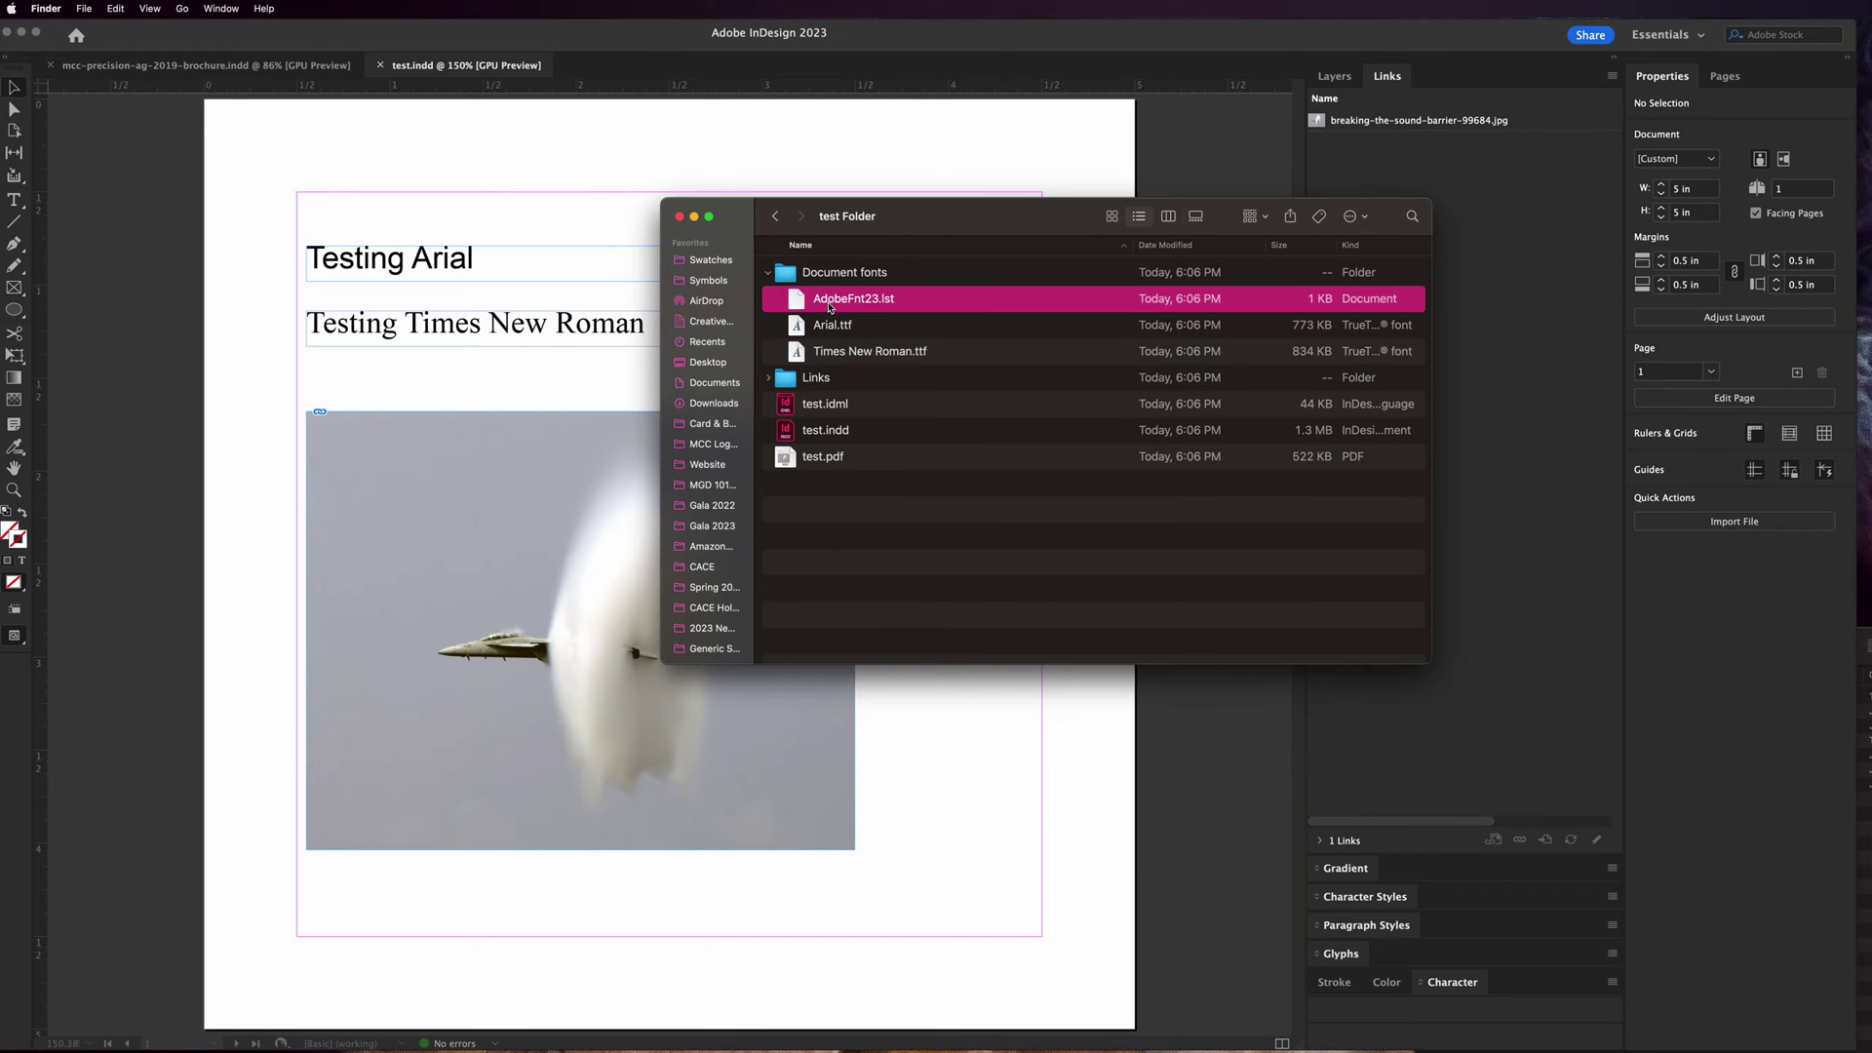
{"action": "left_click", "coordinate": [770, 379]}
{"action": "left_click", "coordinate": [825, 407]}
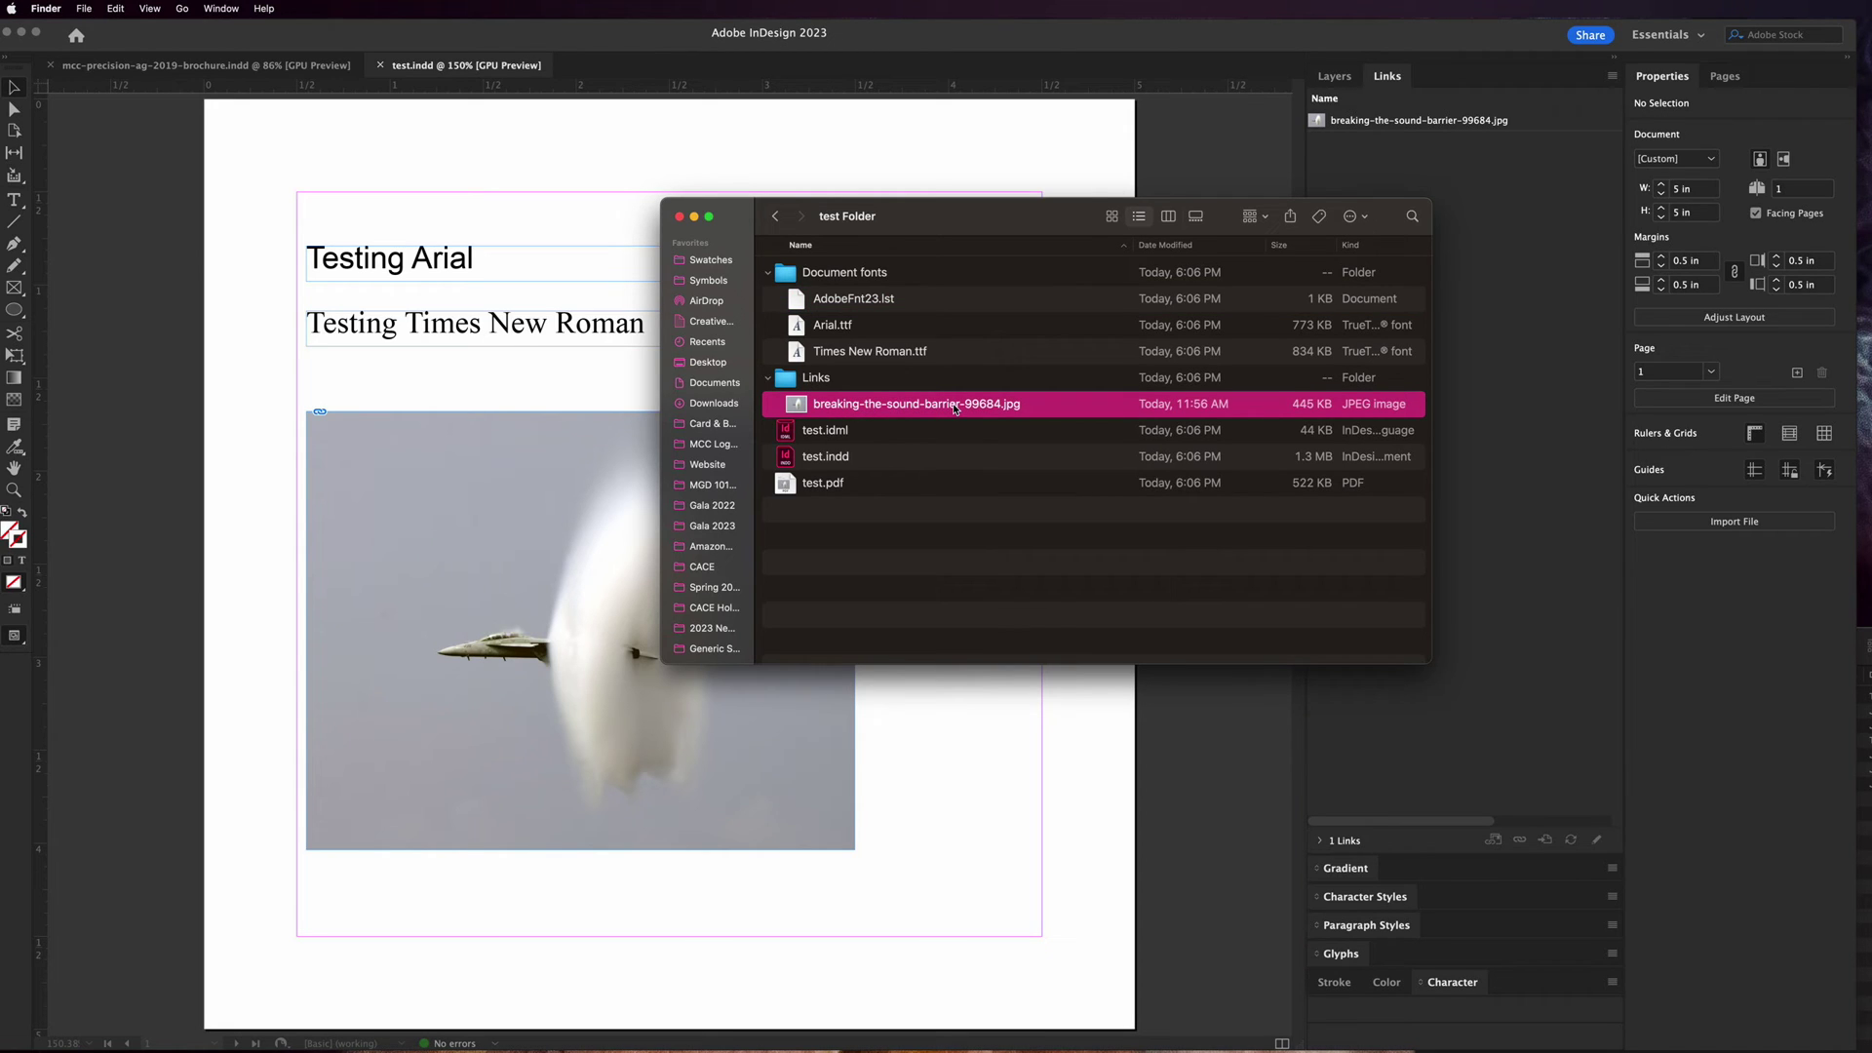
{"action": "left_click", "coordinate": [777, 217]}
Step: Compress test Folder into a 2.5 MB test Folder.zip and move the Finder window aside
{"action": "left_click", "coordinate": [843, 304]}
{"action": "right_click", "coordinate": [846, 305]}
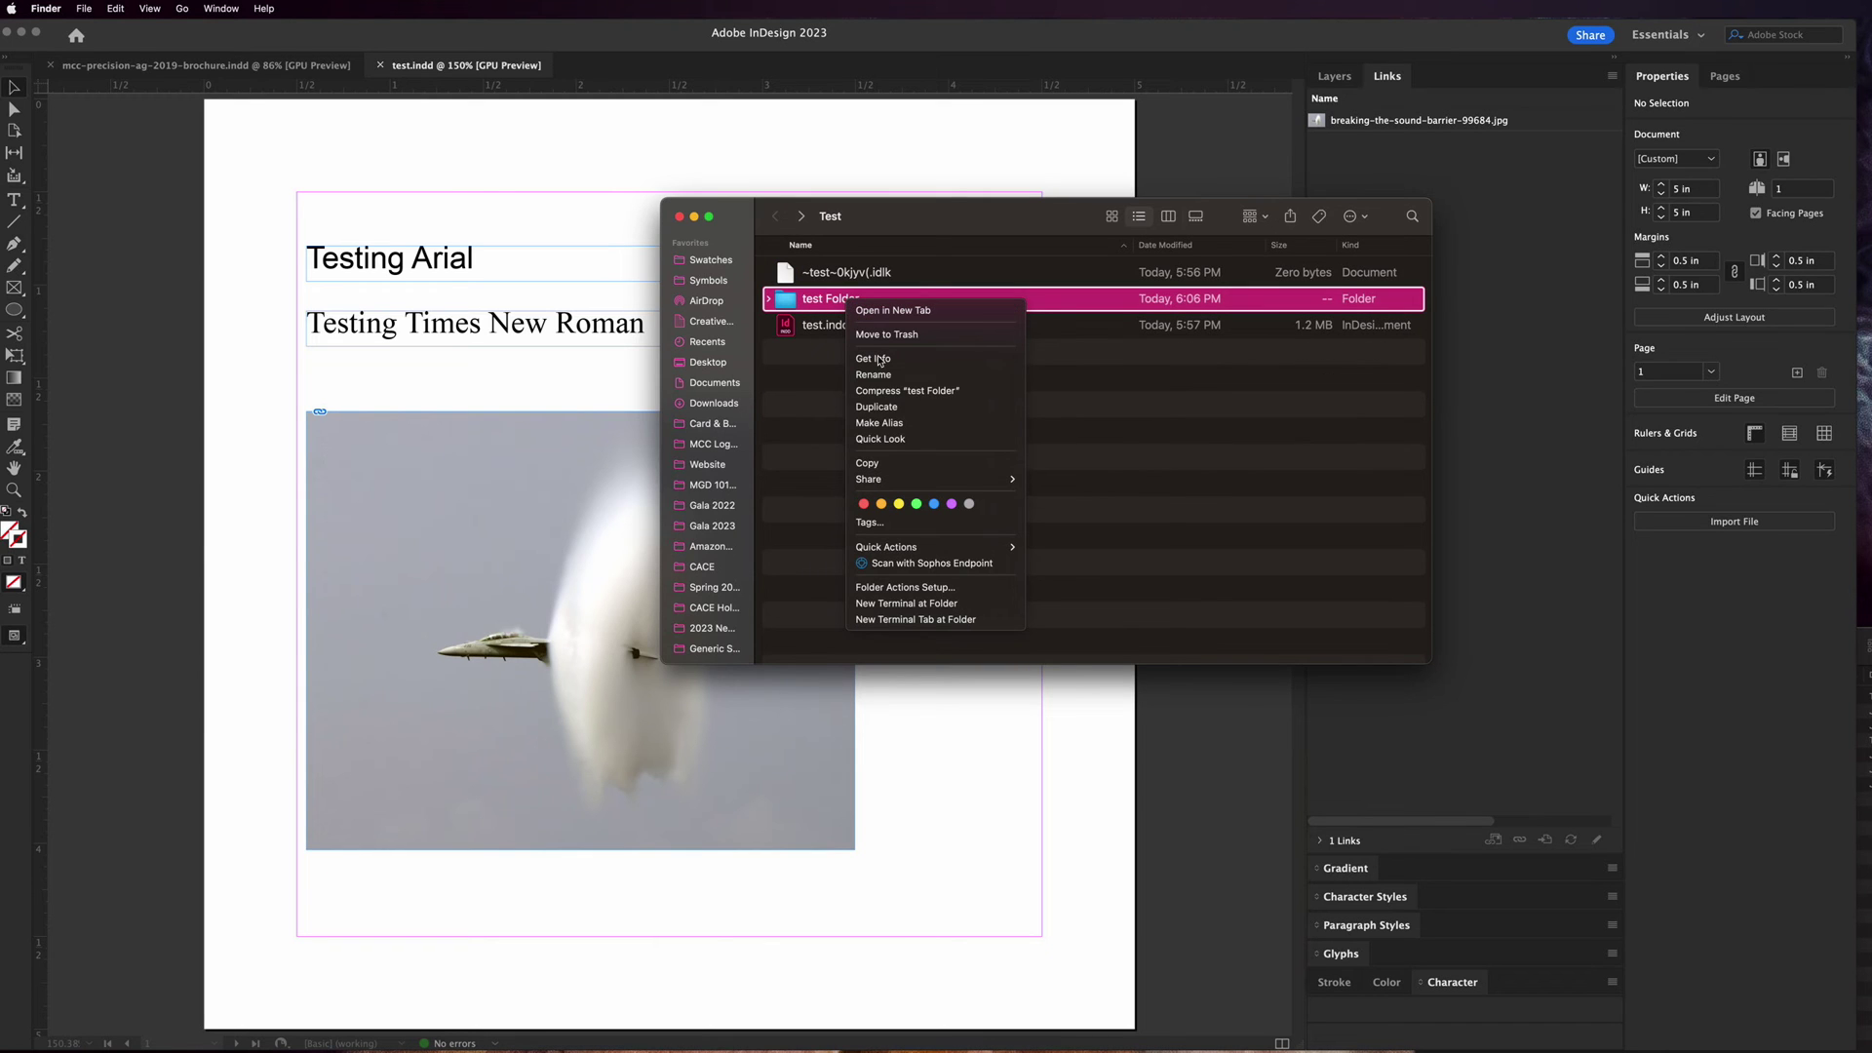
{"action": "left_click", "coordinate": [909, 393]}
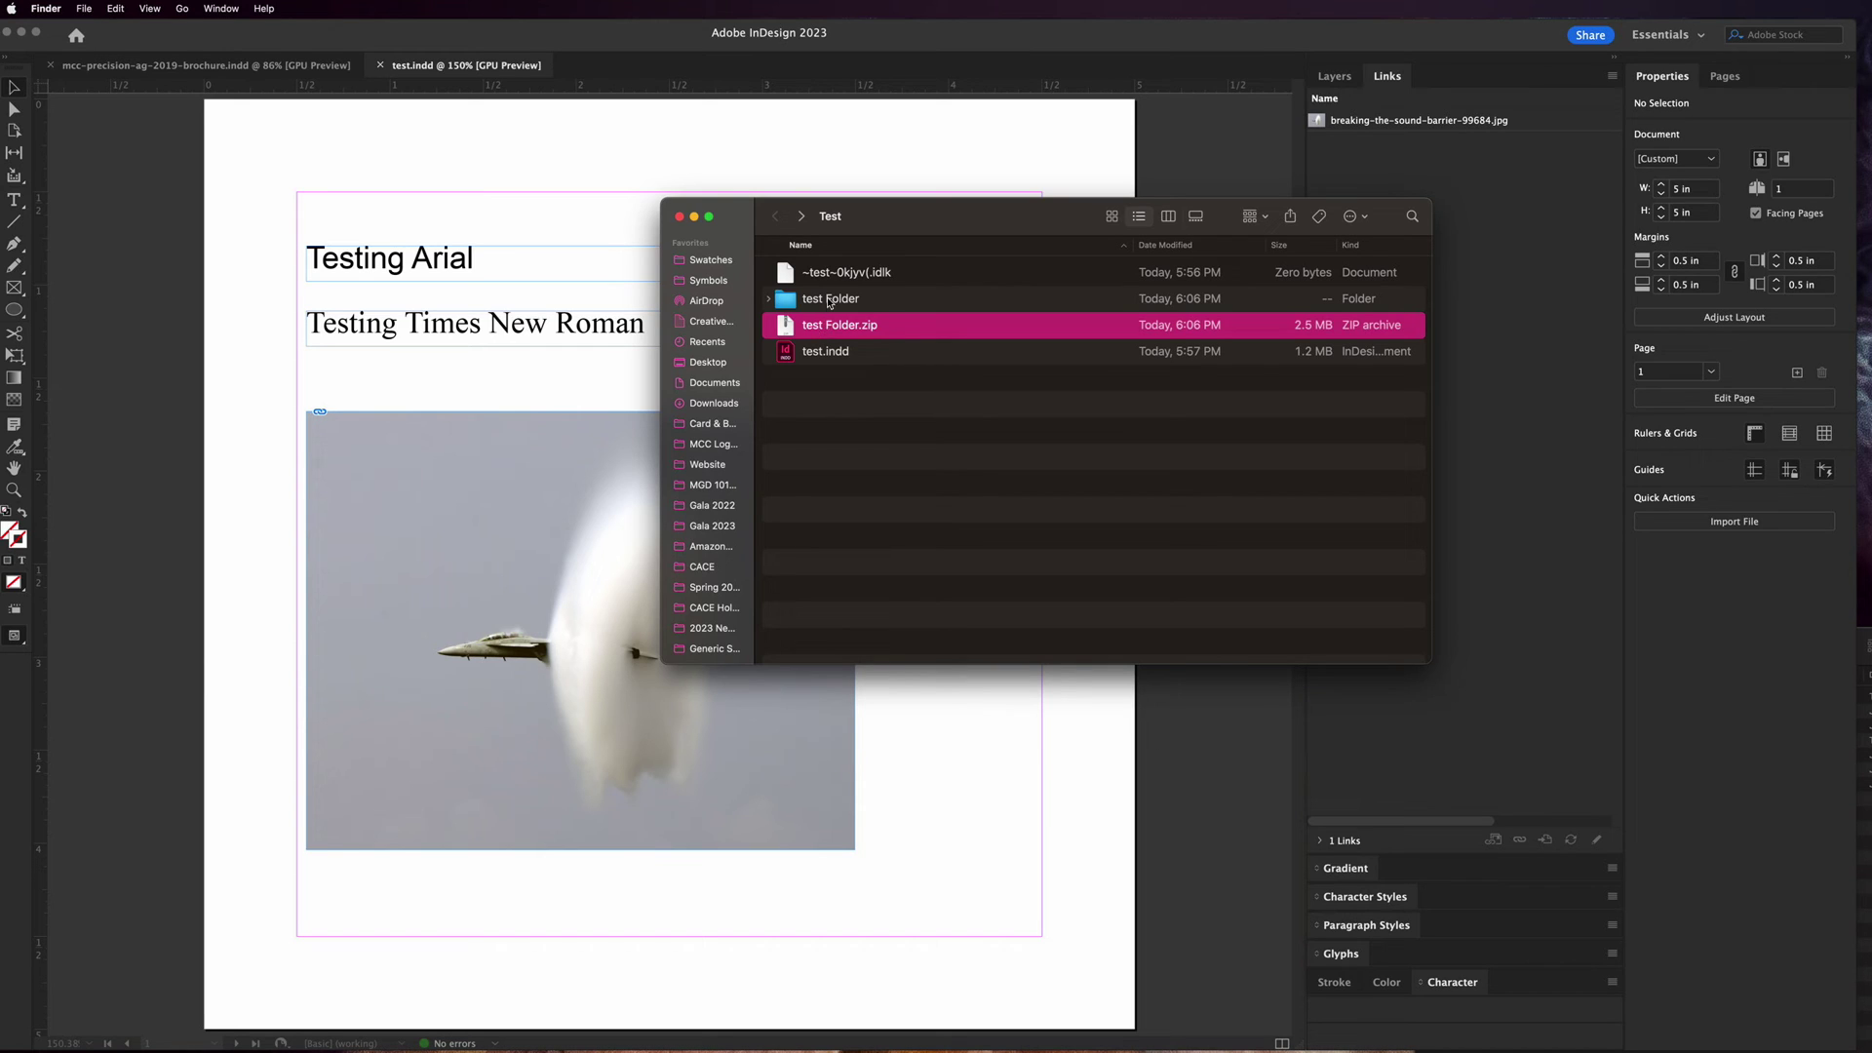
{"action": "left_click", "coordinate": [830, 303]}
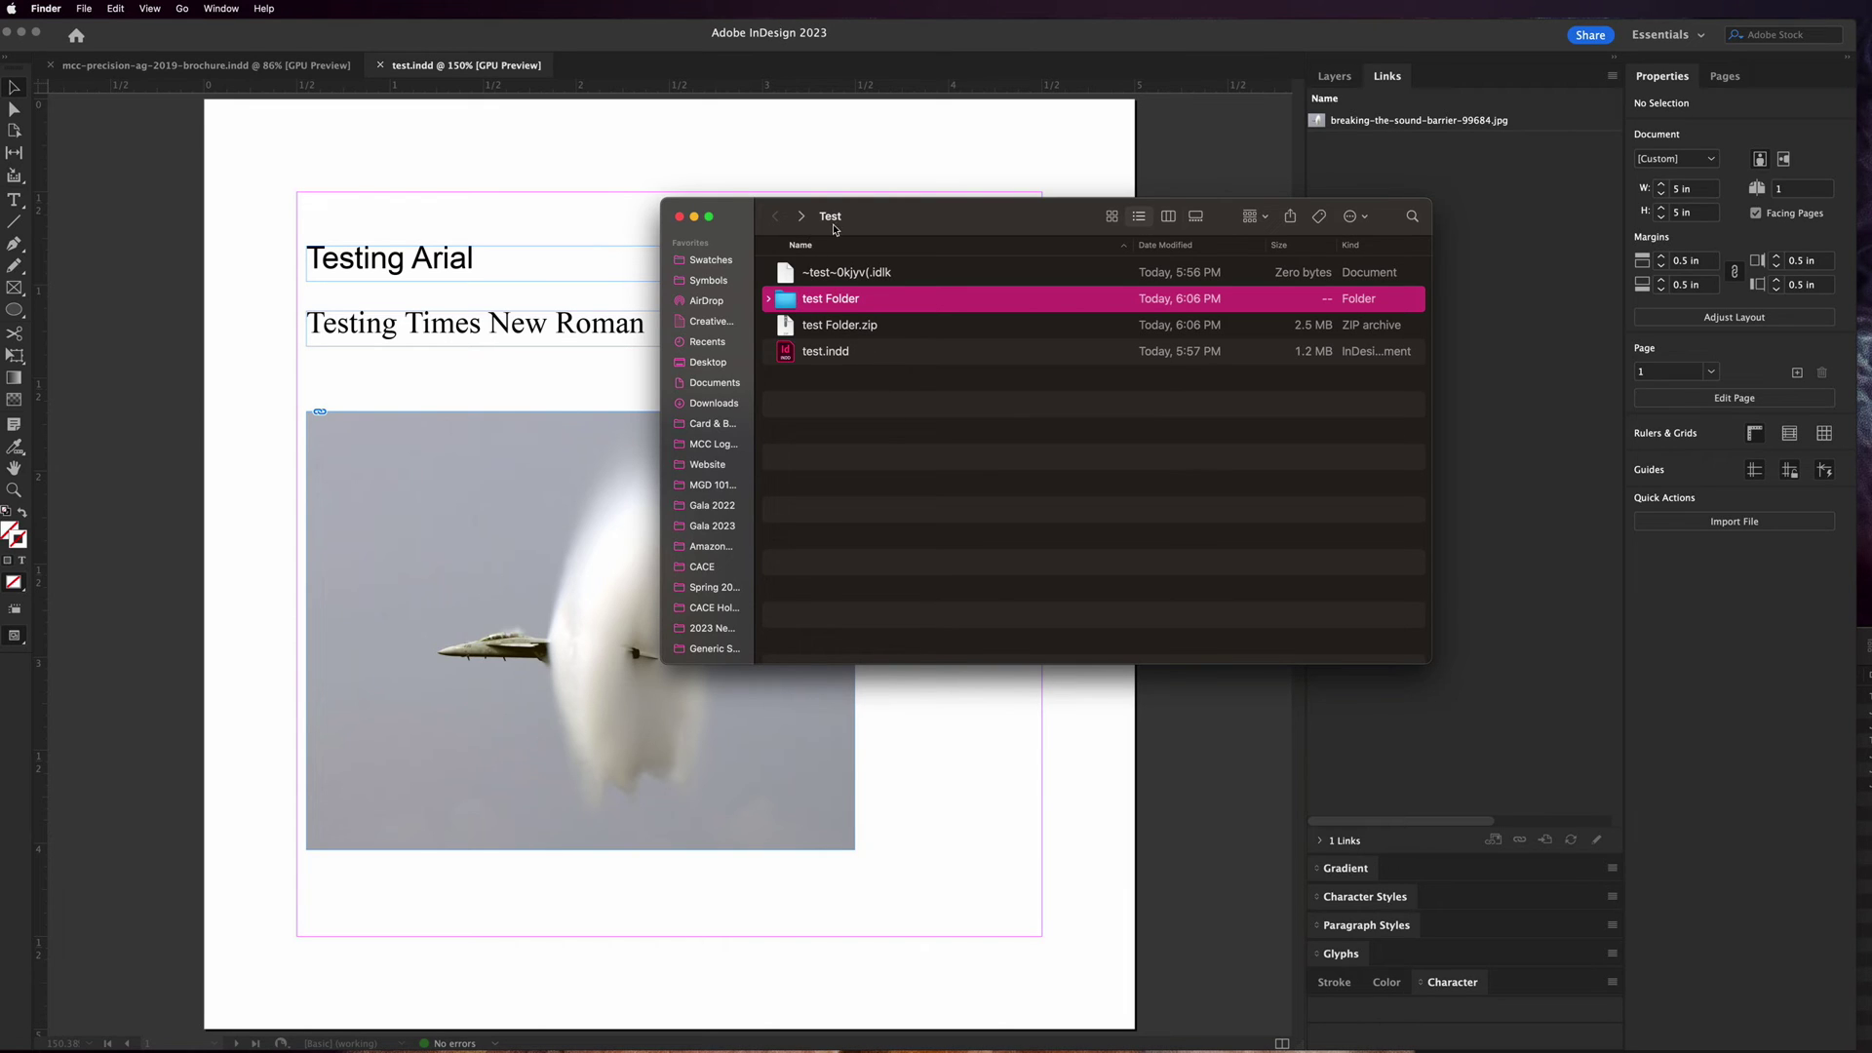
{"action": "left_click_drag", "start_coordinate": [857, 215], "coordinate": [1518, 121]}
Step: Switch to the precision-ag brochure, zoom out to page 2, and reveal its folder in Finder
{"action": "left_click", "coordinate": [446, 124]}
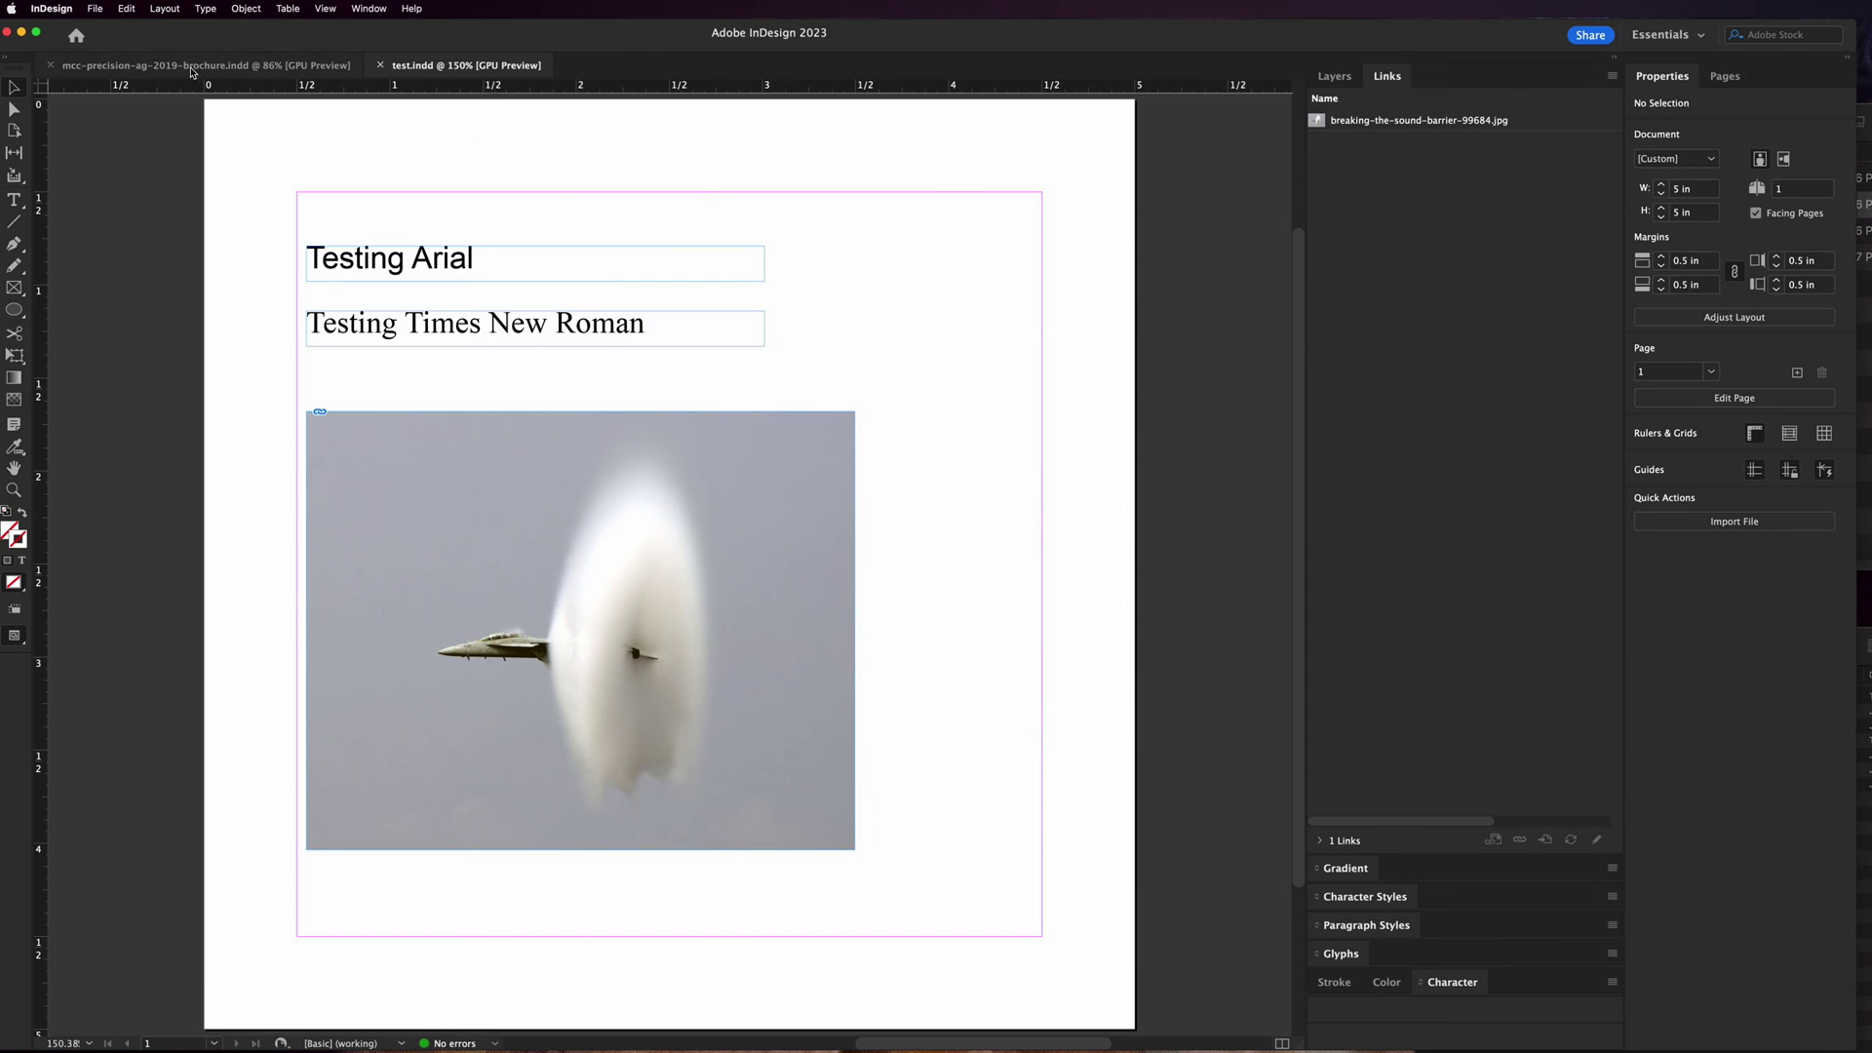
{"action": "left_click", "coordinate": [195, 69]}
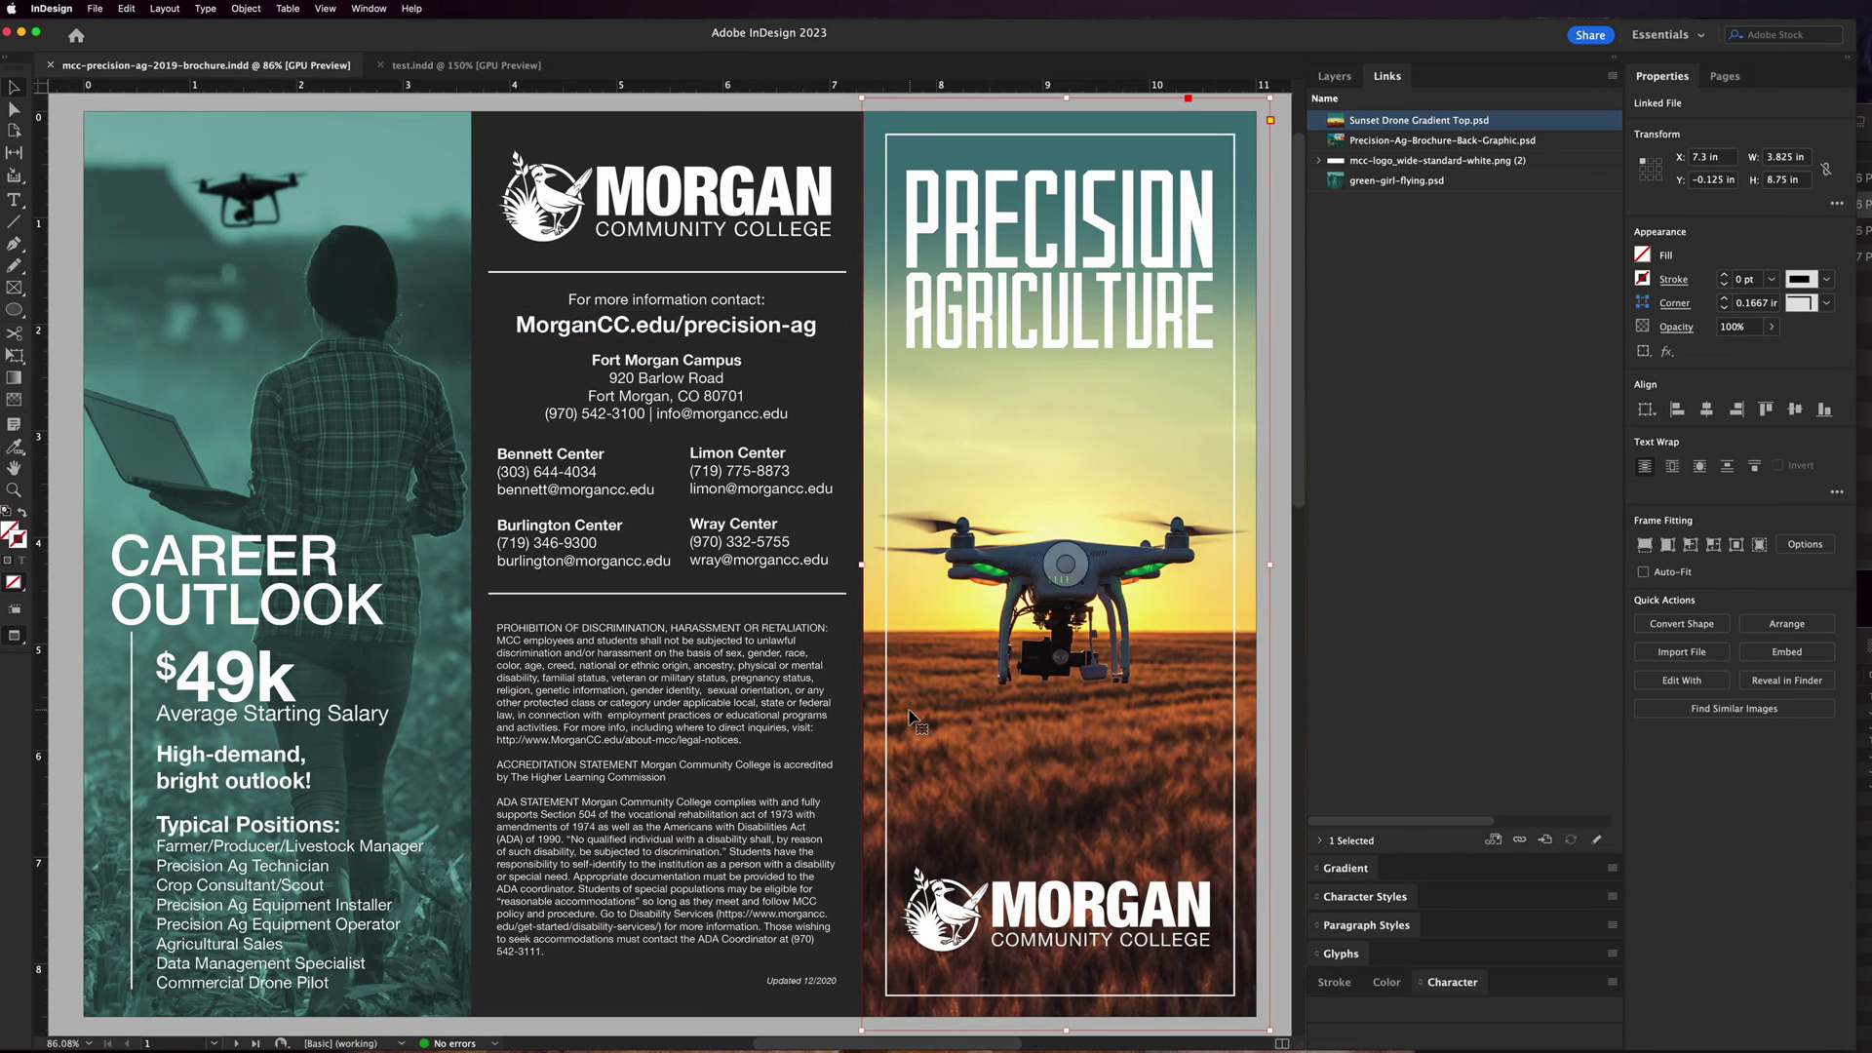
{"action": "key", "text": "super+minus"}
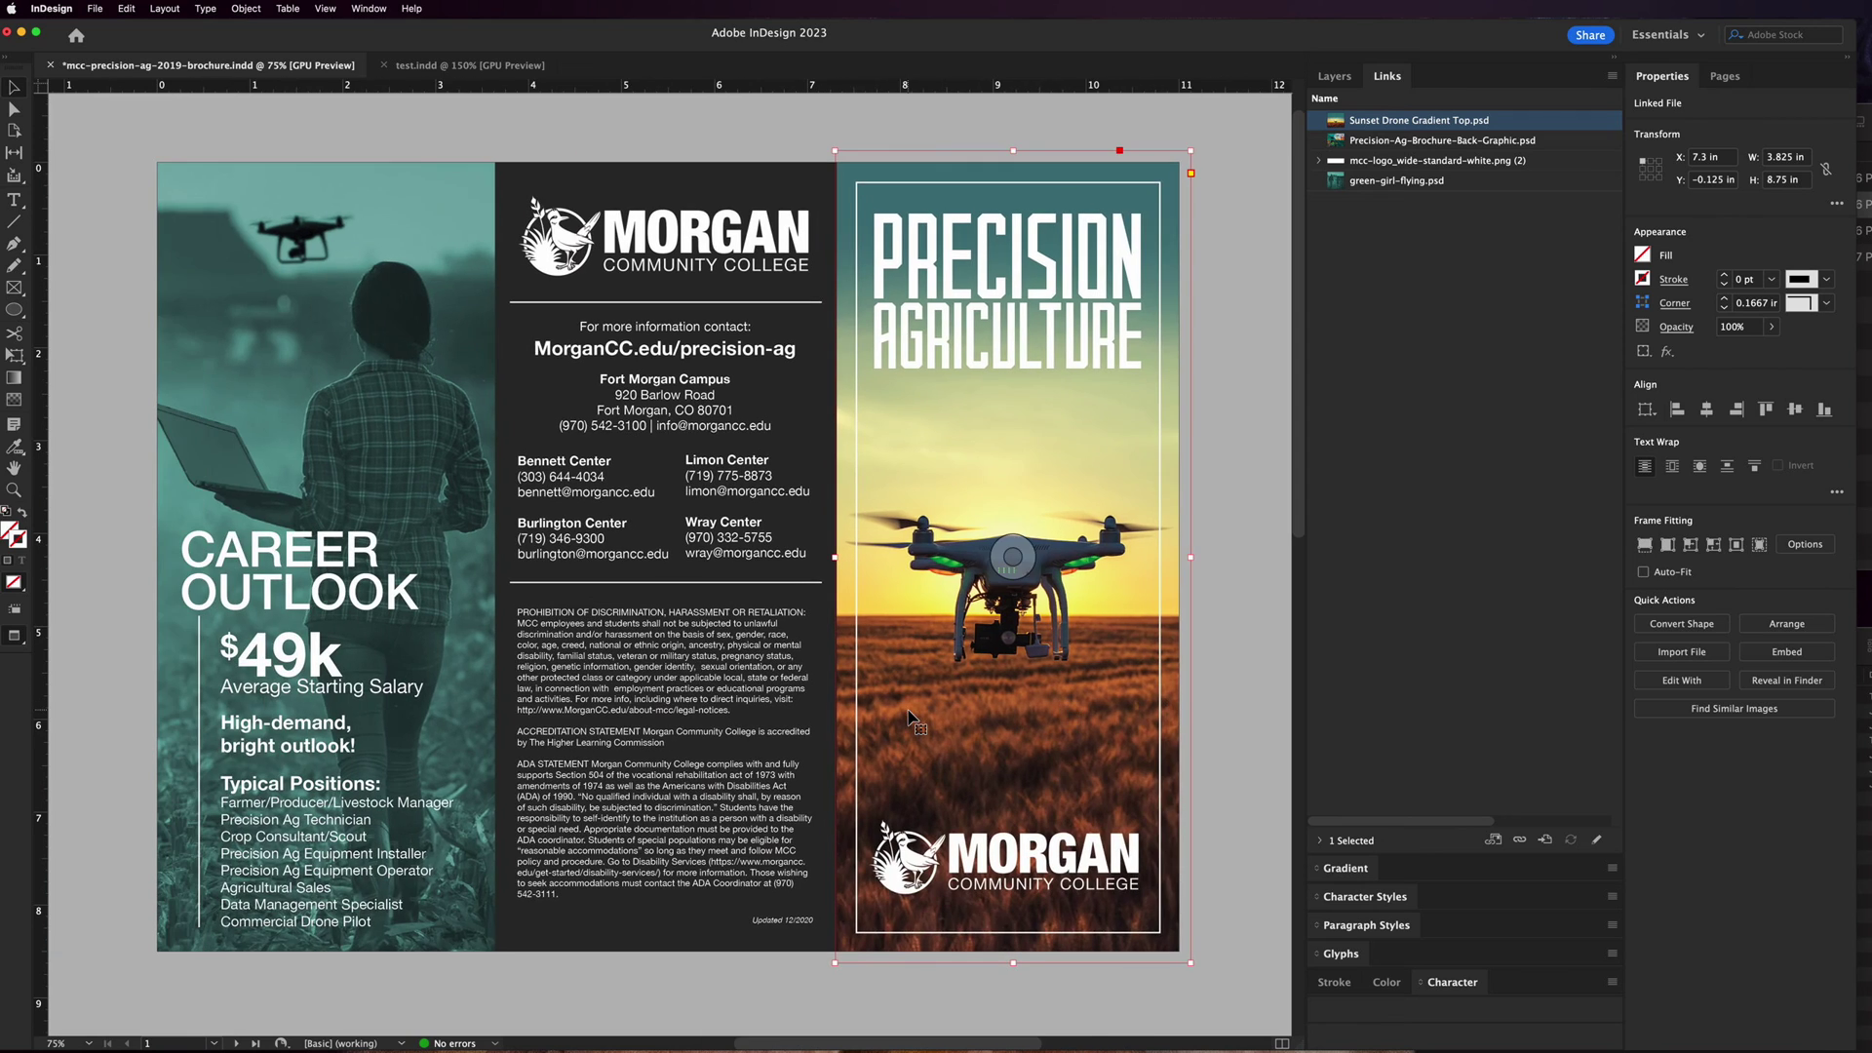
{"action": "scroll", "coordinate": [907, 719], "scroll_direction": "down", "scroll_amount": 10}
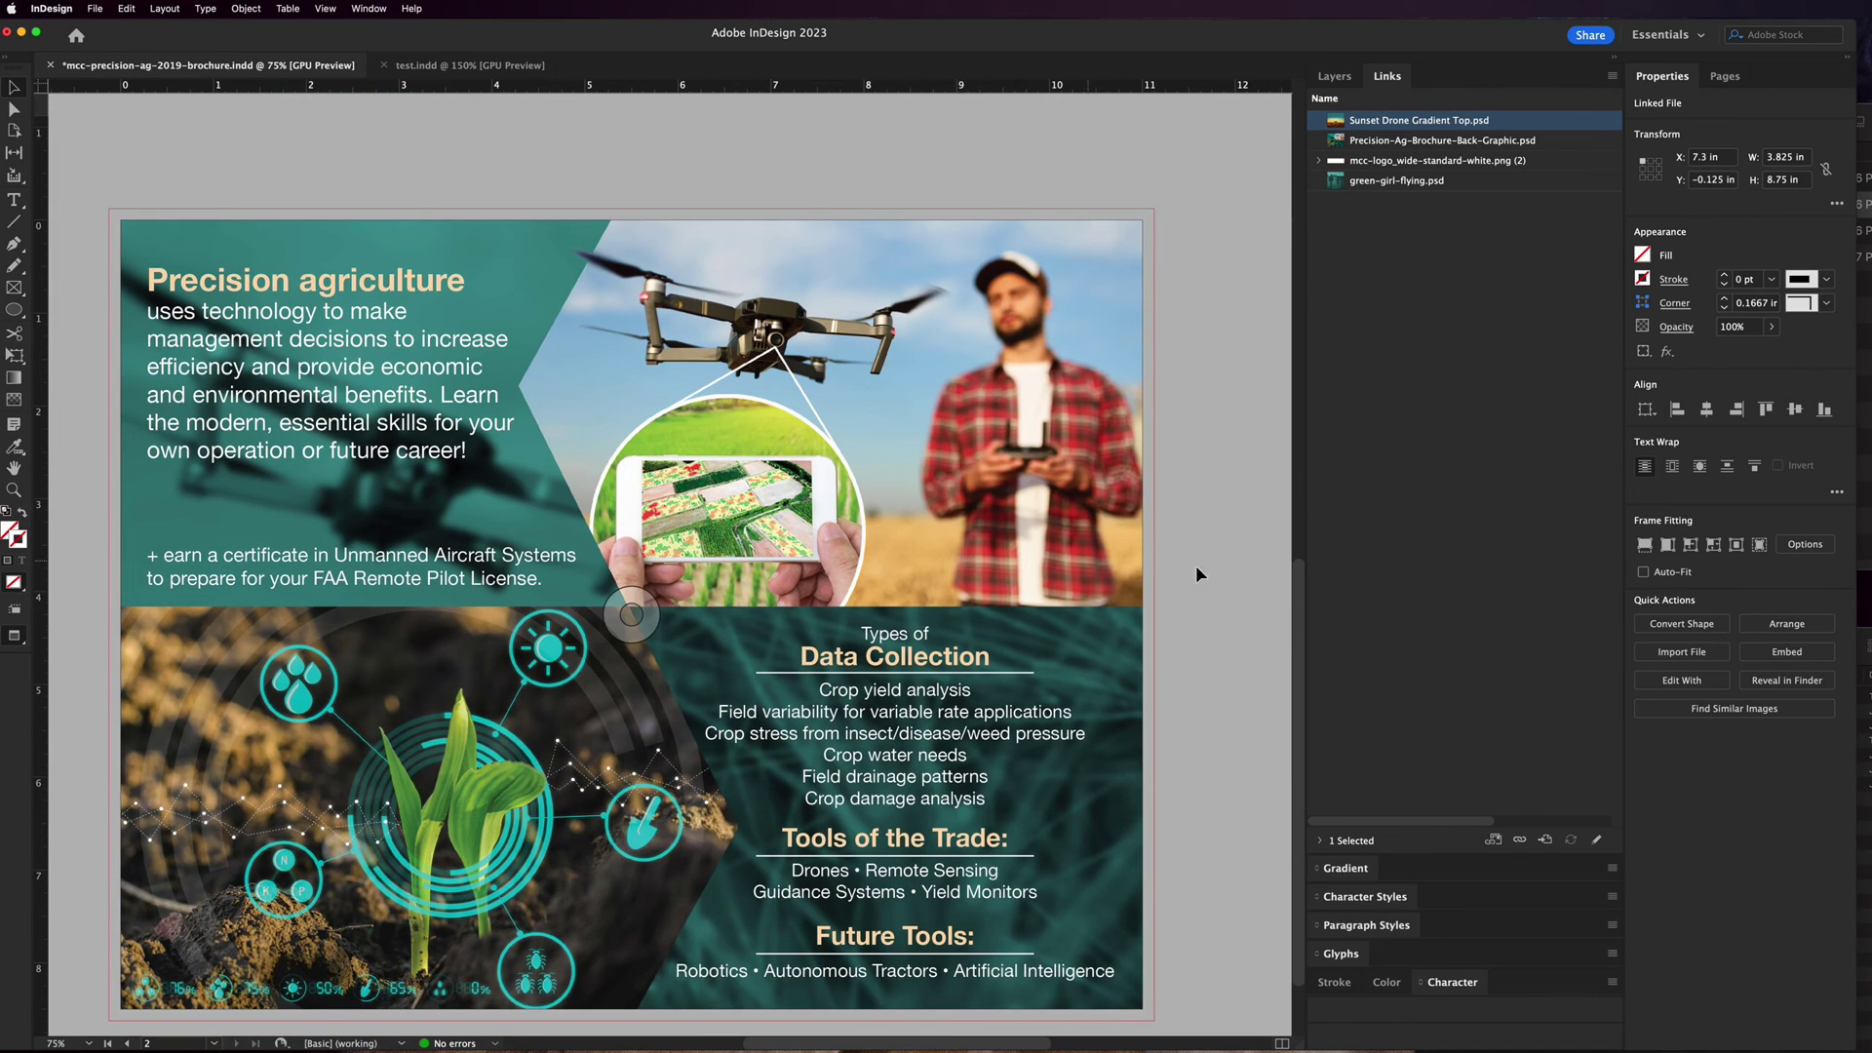
{"action": "left_click", "coordinate": [1786, 679]}
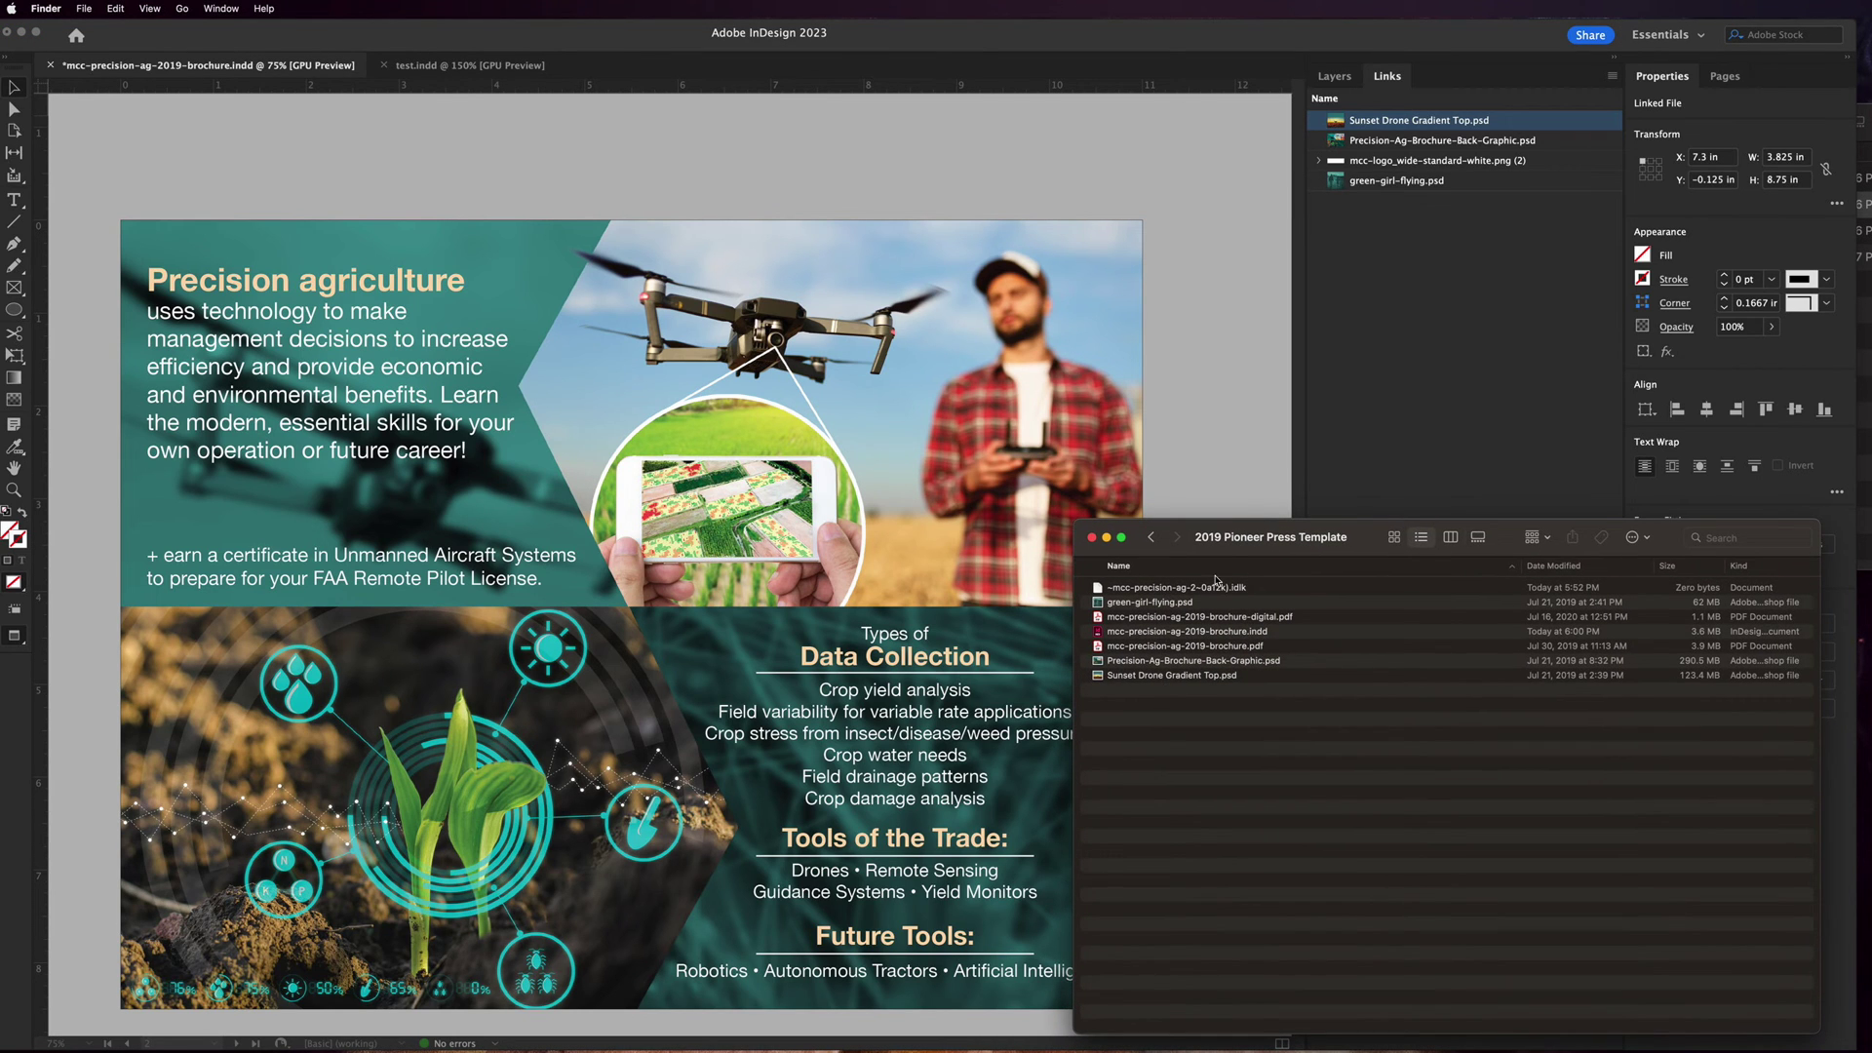
Step: Set the Pioneer Press folder listing to 16-point text, then bring the brochure back to front
{"action": "left_click_drag", "start_coordinate": [1275, 531], "coordinate": [1125, 622]}
{"action": "right_click", "coordinate": [1166, 828]}
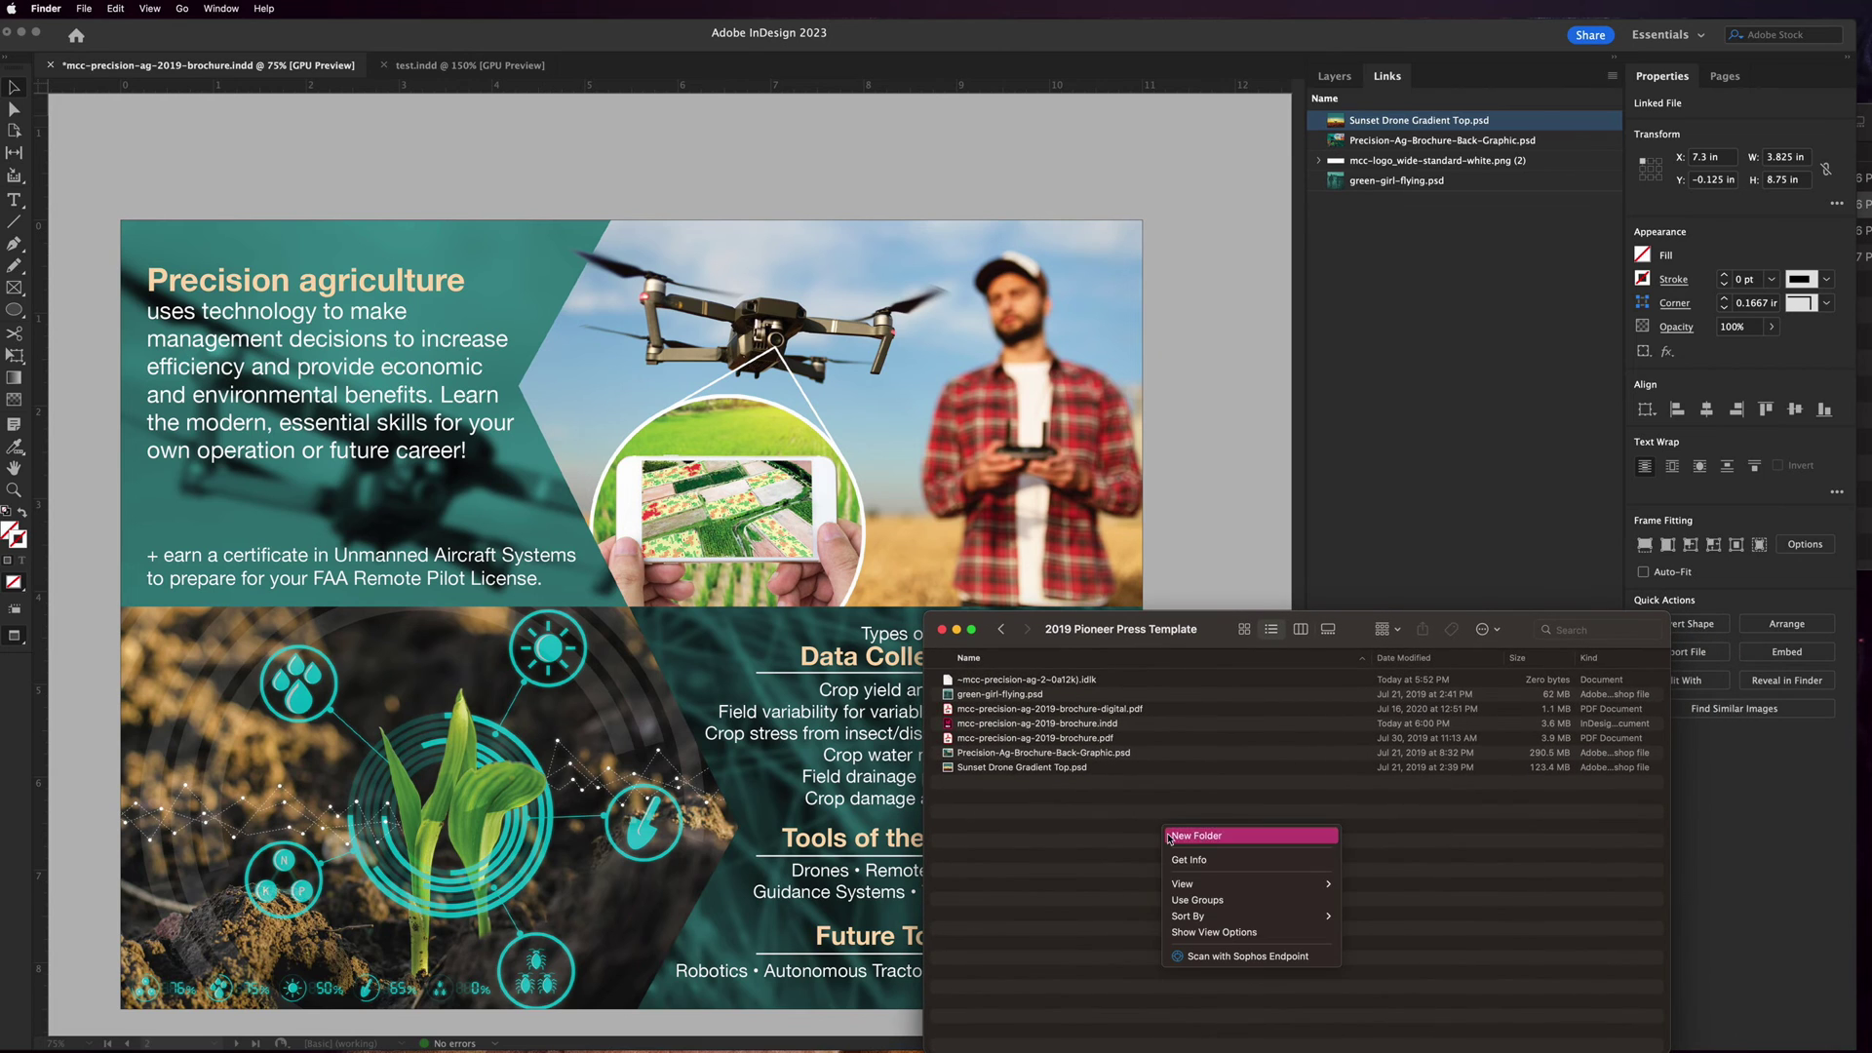
{"action": "left_click", "coordinate": [1243, 935]}
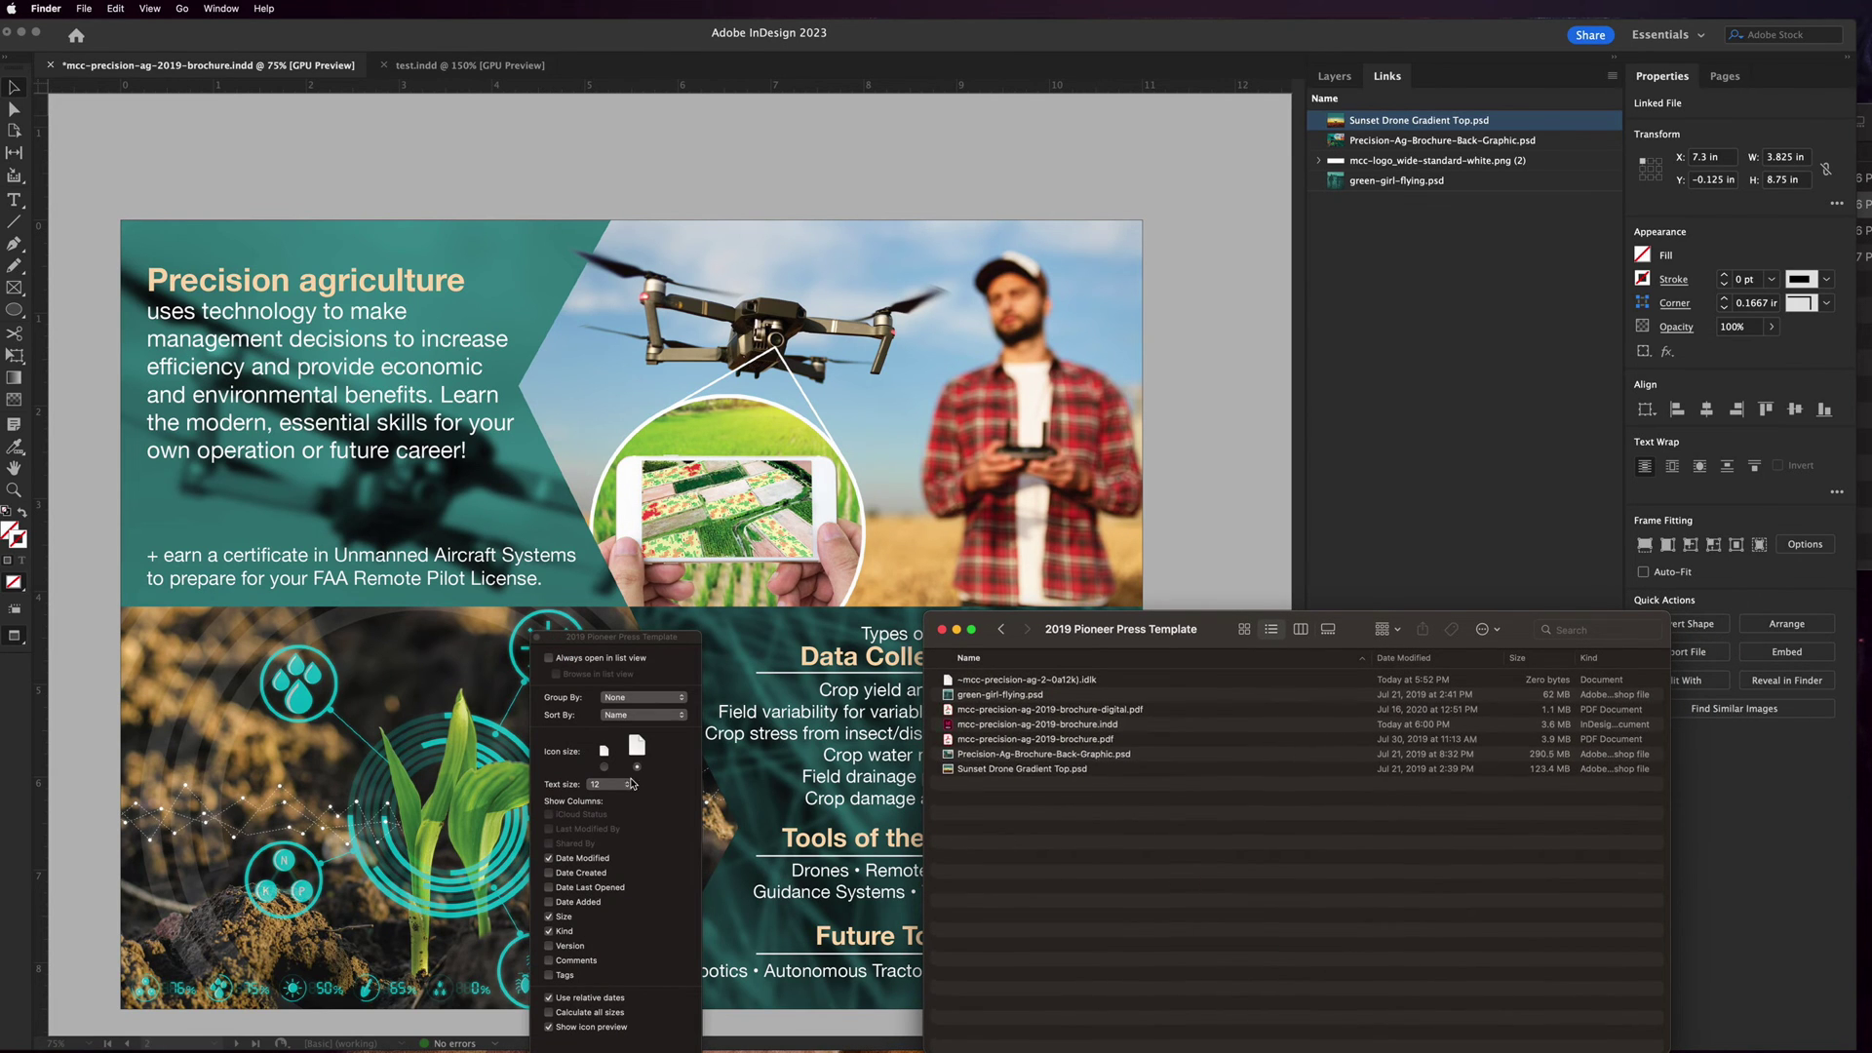
{"action": "left_click", "coordinate": [632, 783]}
{"action": "left_click", "coordinate": [610, 841]}
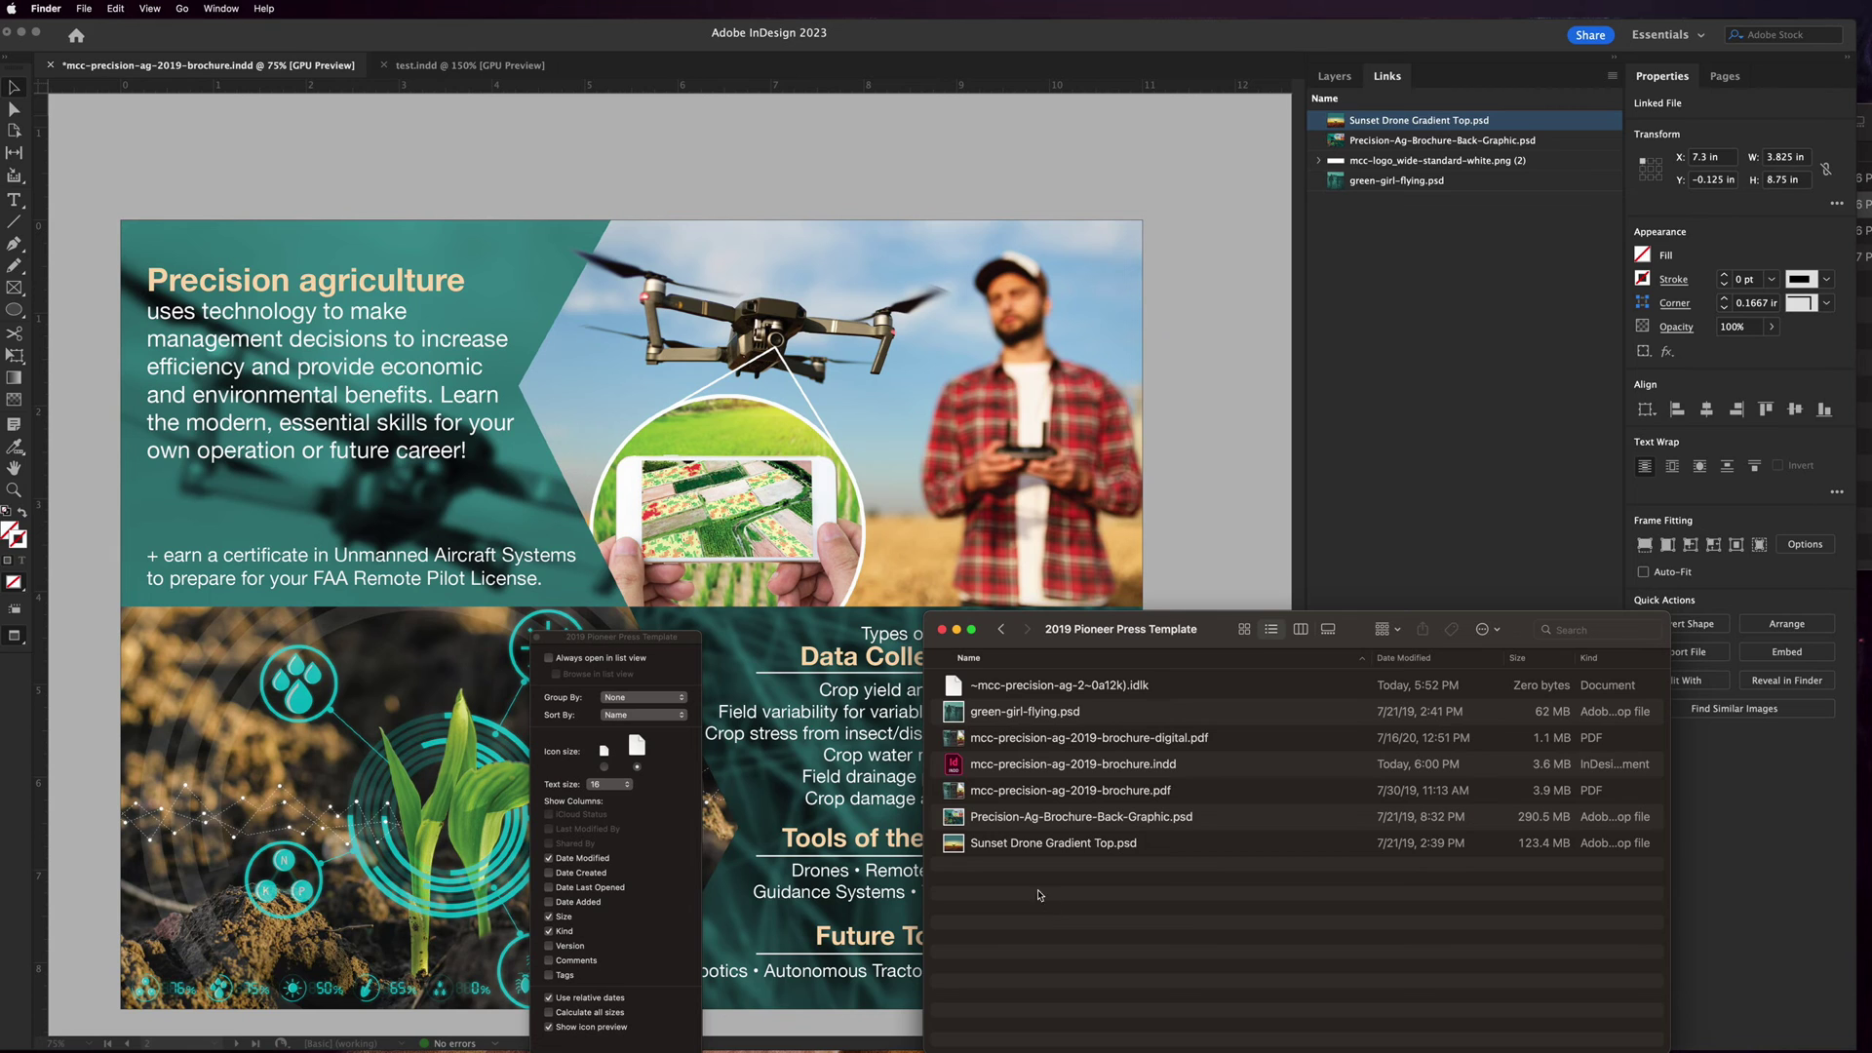
{"action": "left_click", "coordinate": [537, 637]}
{"action": "left_click_drag", "start_coordinate": [1042, 625], "coordinate": [1070, 647]}
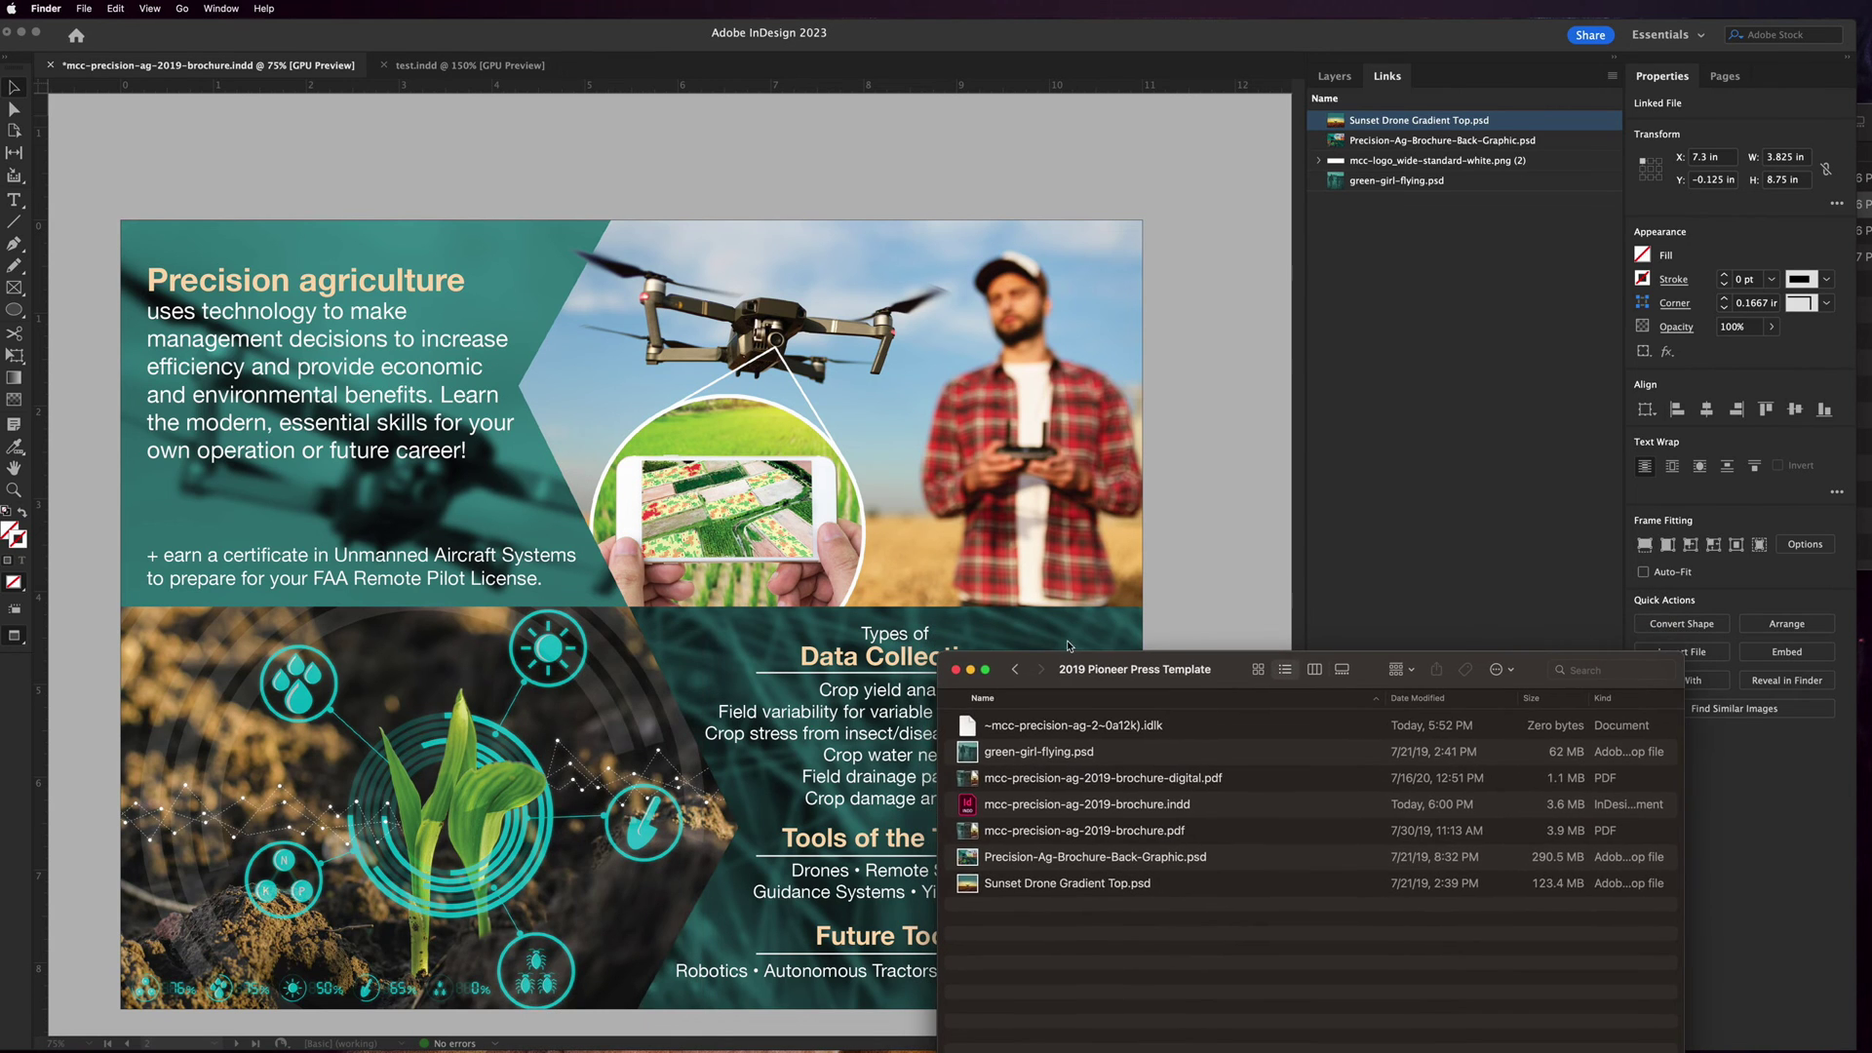
{"action": "left_click", "coordinate": [413, 154]}
Step: Cancel the first Package attempt and save the brochure instead
{"action": "left_click", "coordinate": [95, 9]}
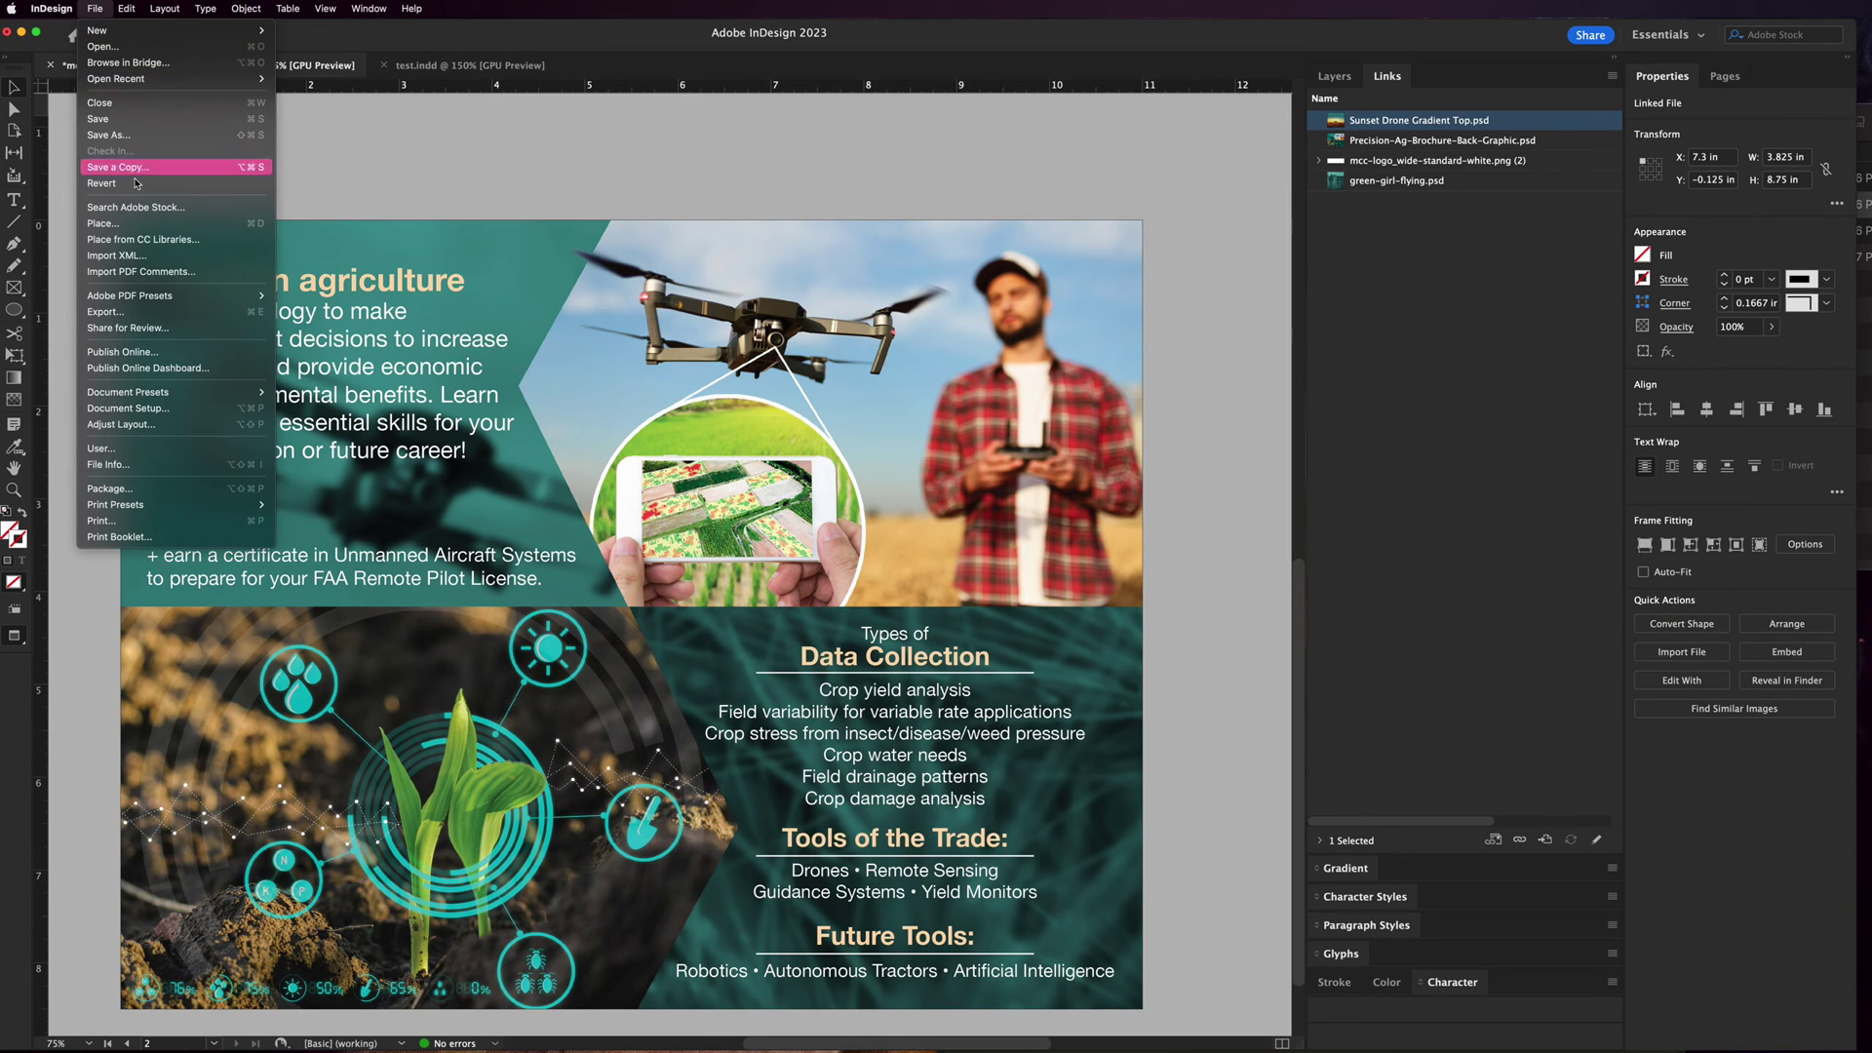
{"action": "left_click", "coordinate": [230, 483]}
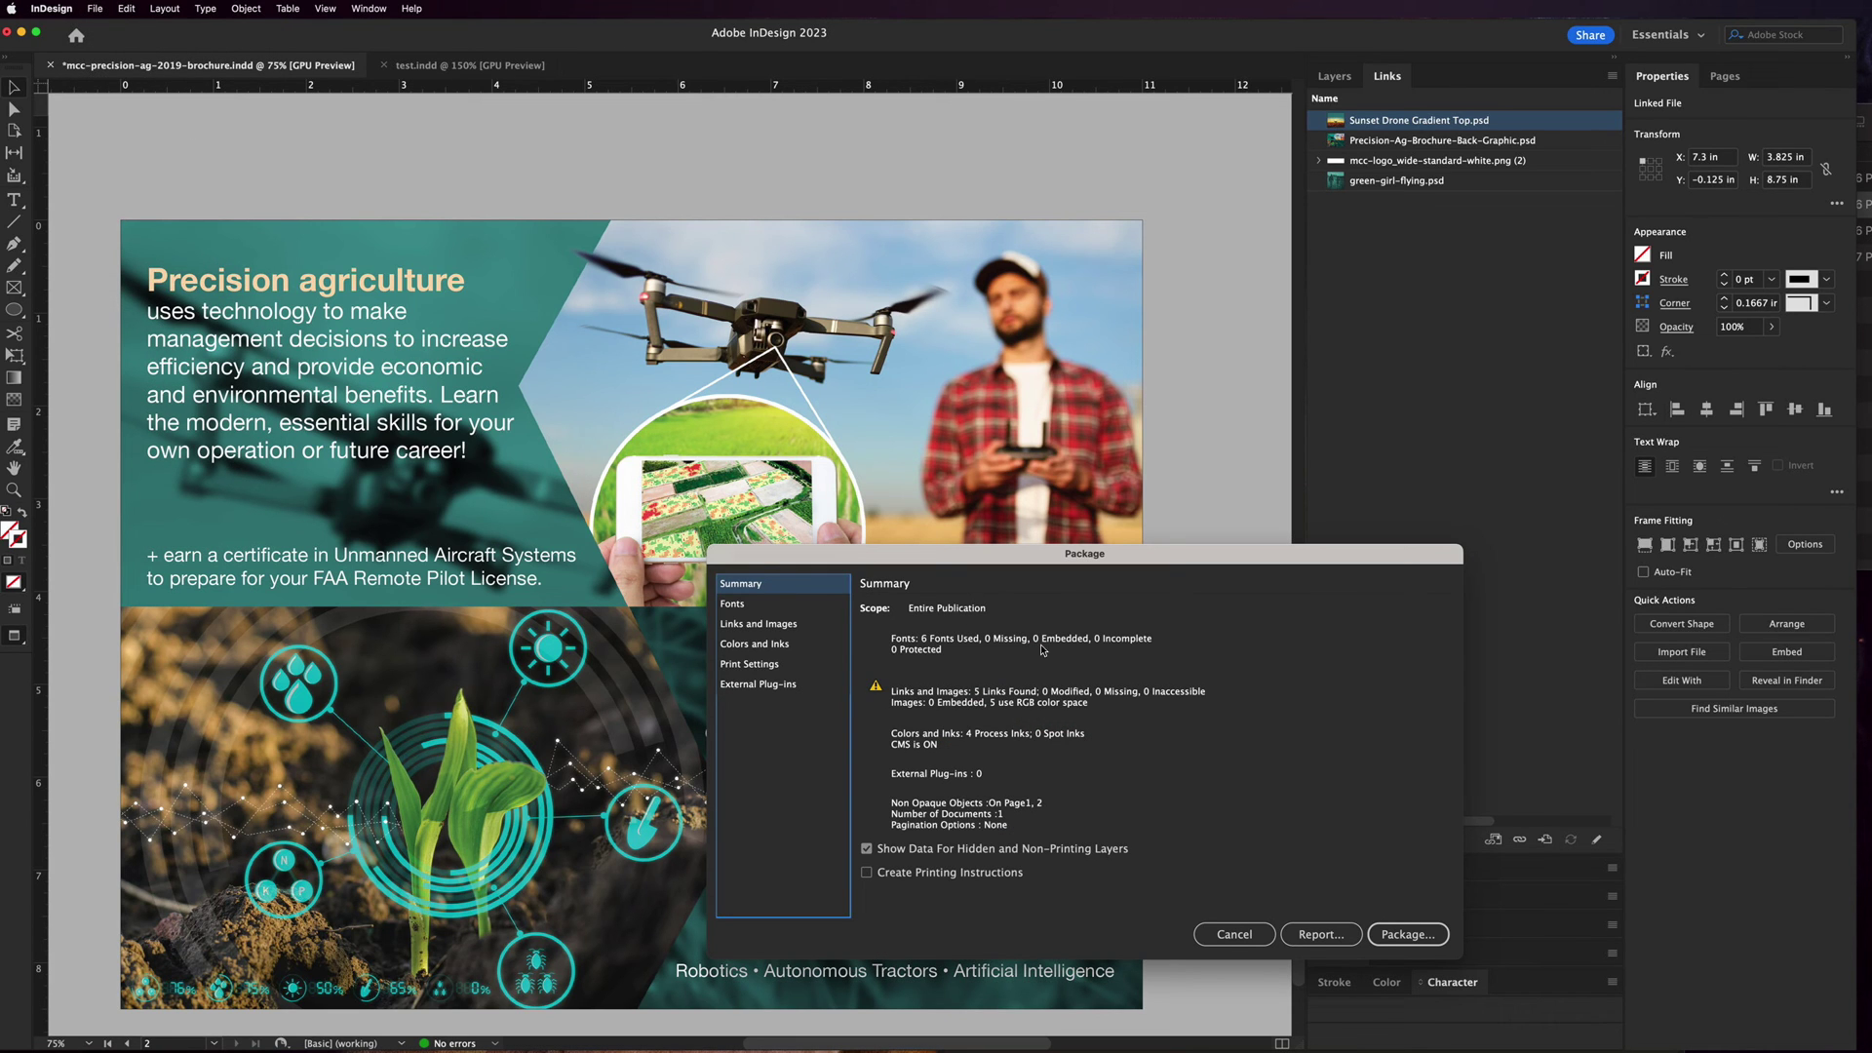
{"action": "left_click", "coordinate": [1235, 934]}
{"action": "left_click", "coordinate": [95, 9]}
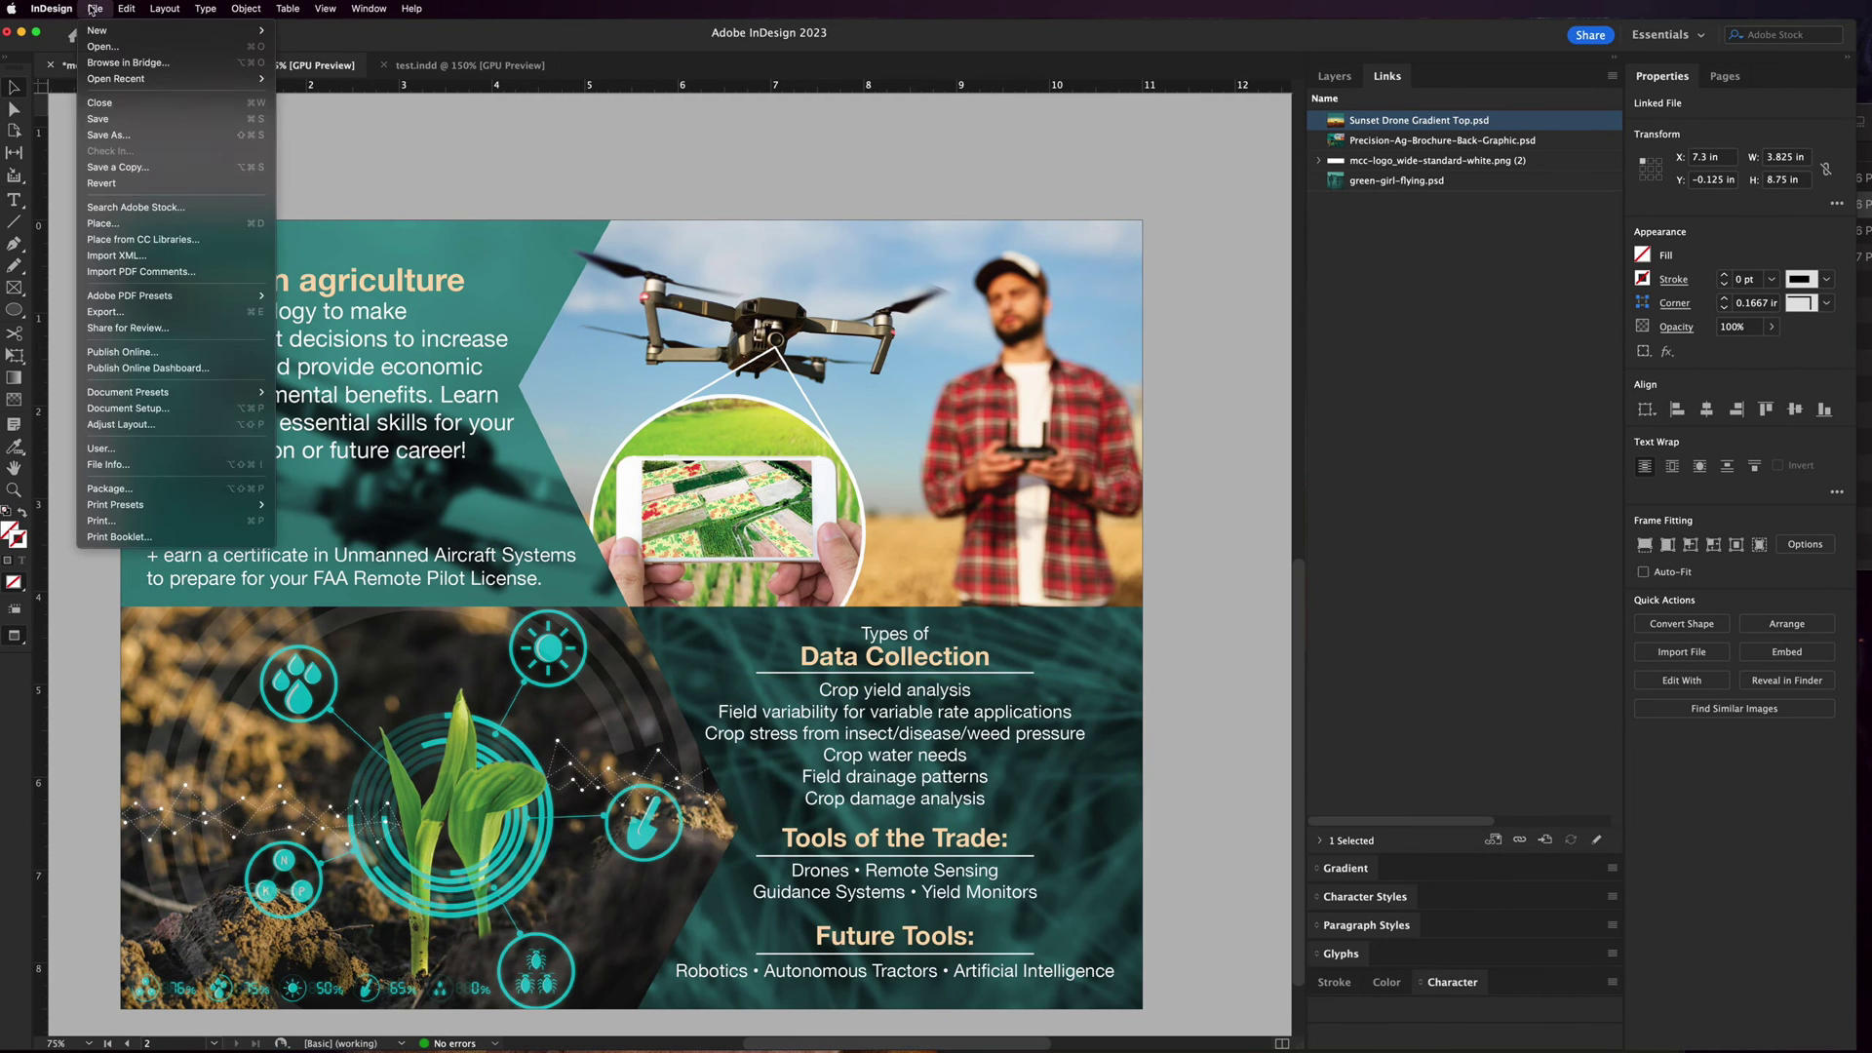
{"action": "left_click", "coordinate": [127, 119]}
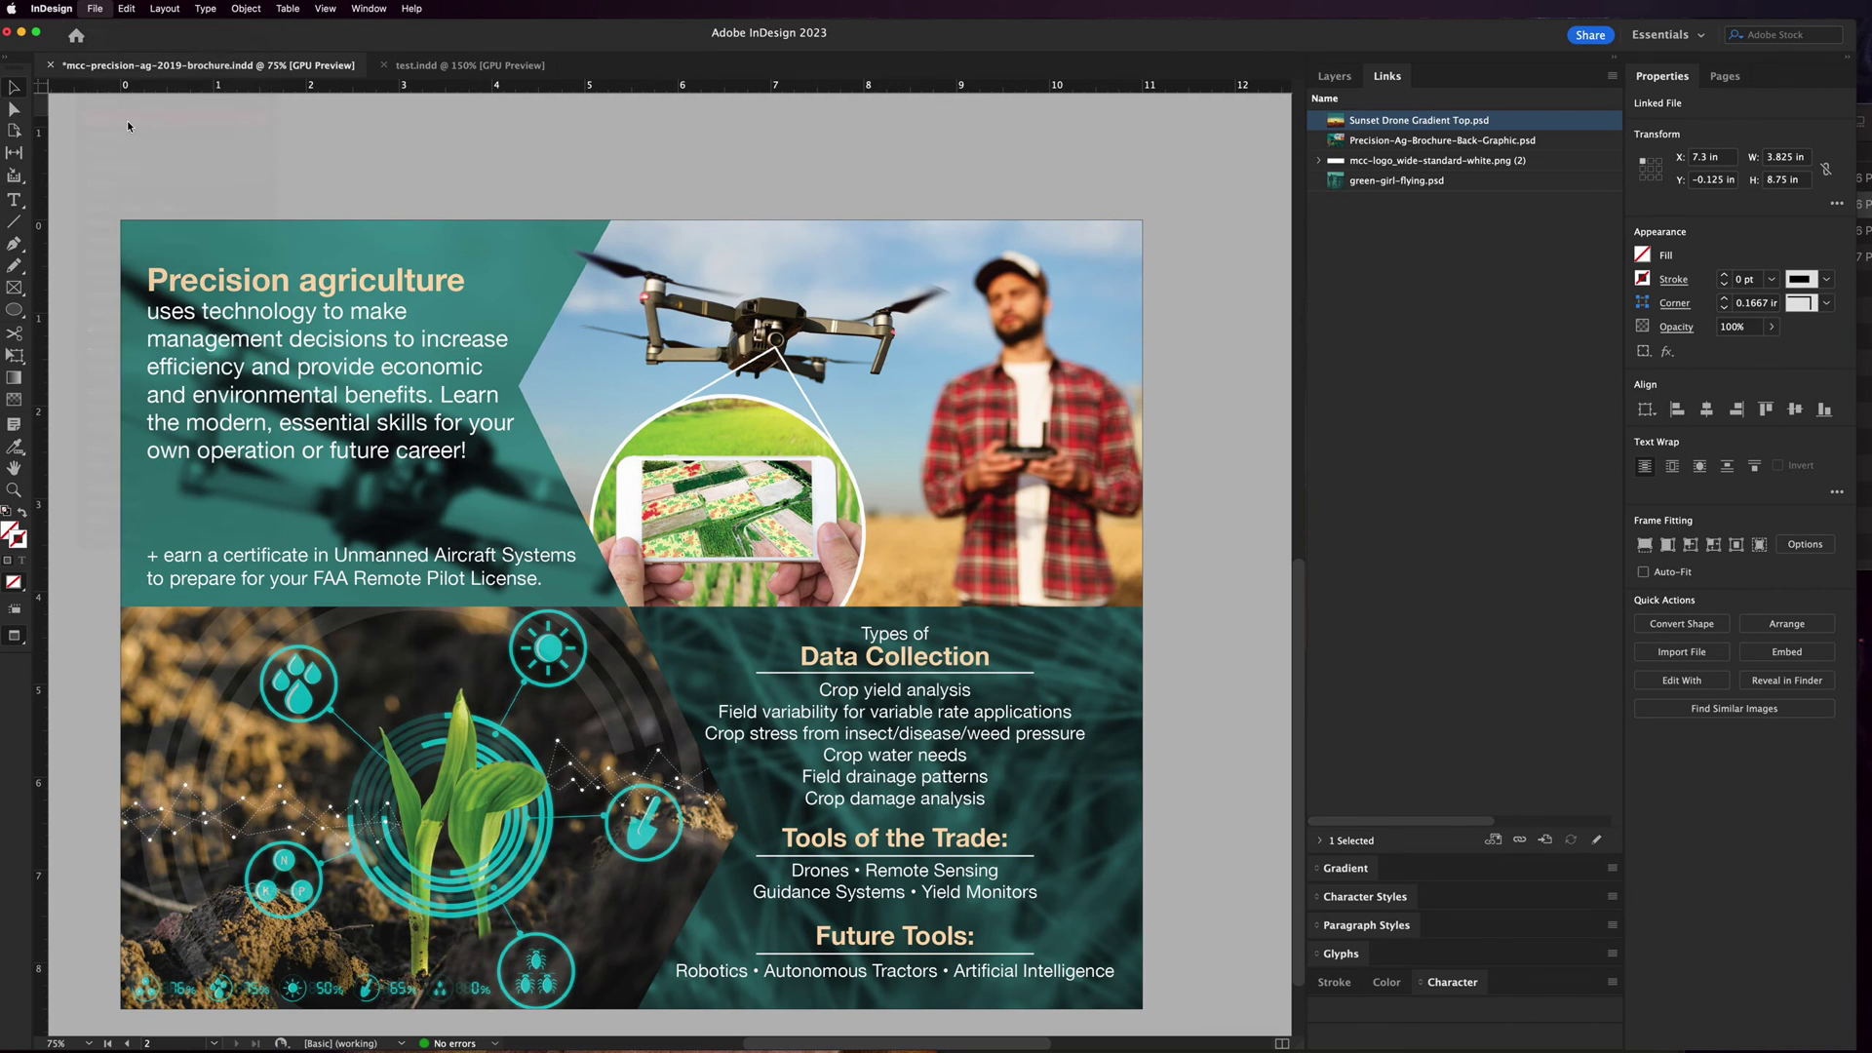
Step: Reopen Package for the brochure, review Links and Images, and continue to Create Package Folder
{"action": "left_click", "coordinate": [95, 9]}
{"action": "mouse_move", "coordinate": [175, 299]}
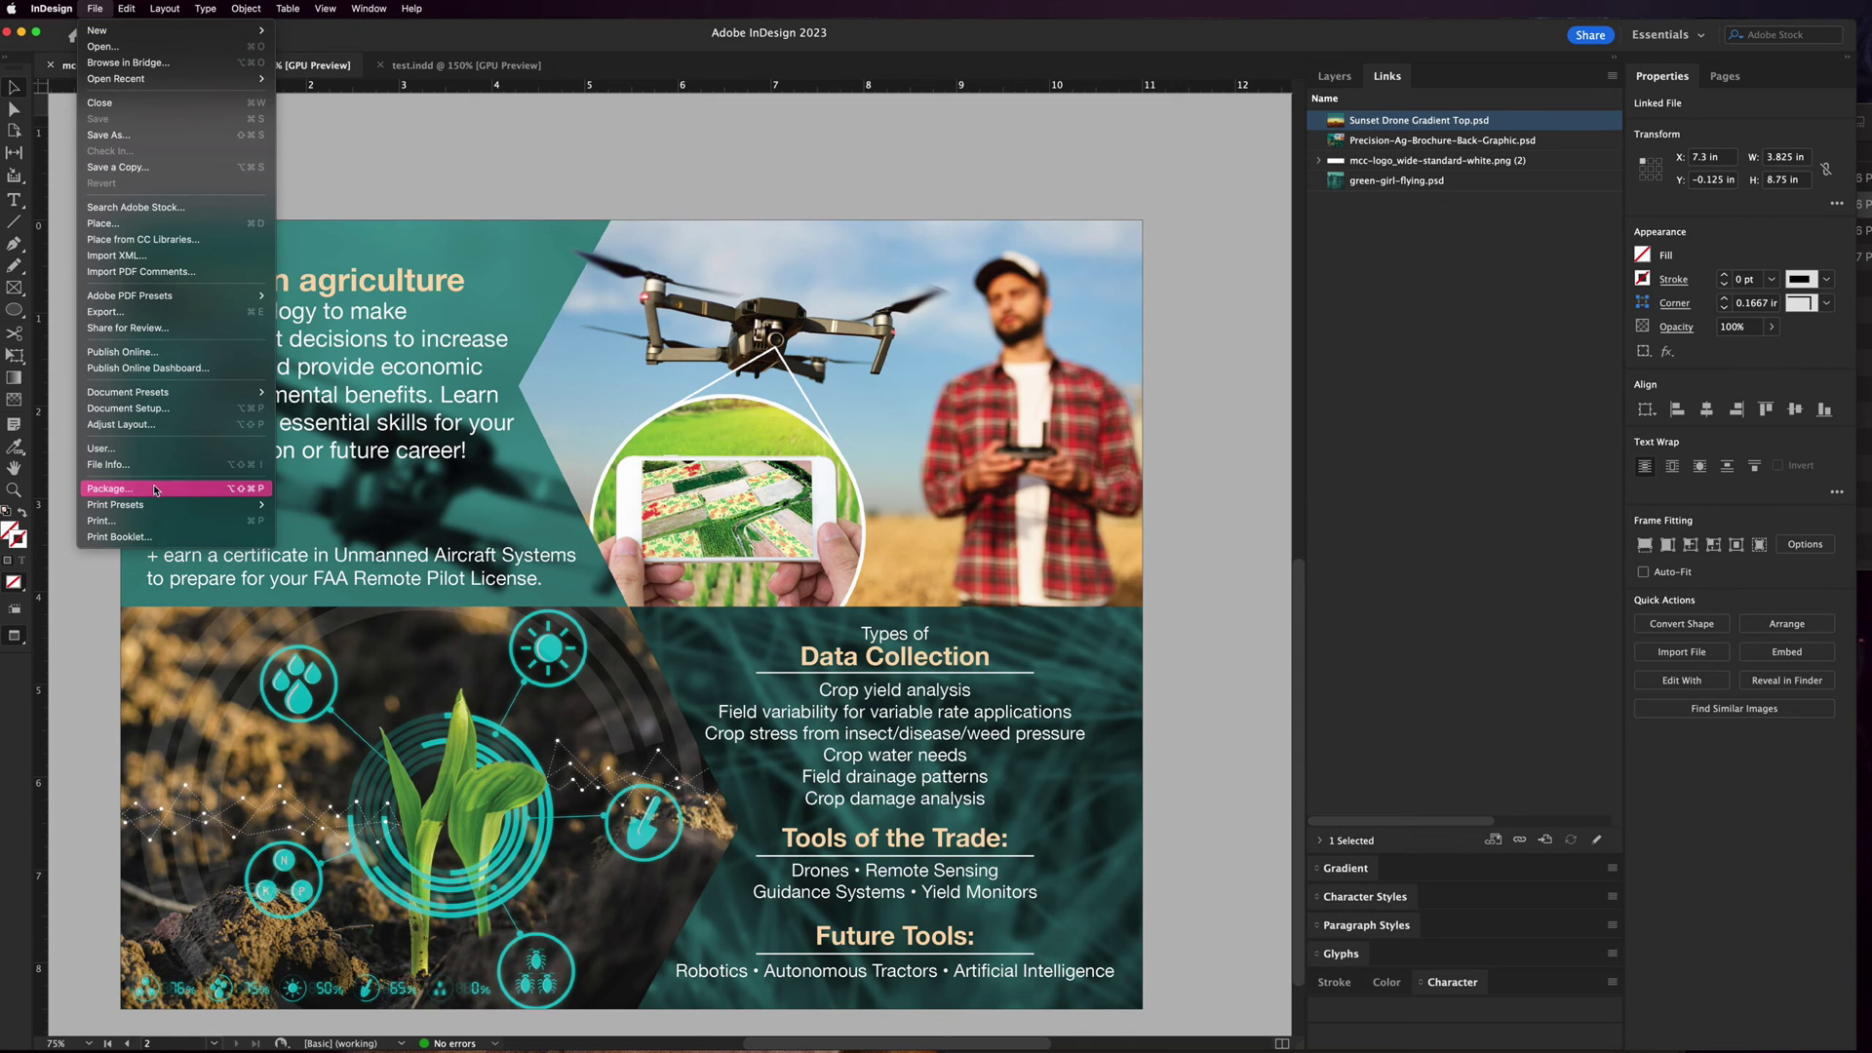
{"action": "left_click", "coordinate": [156, 488]}
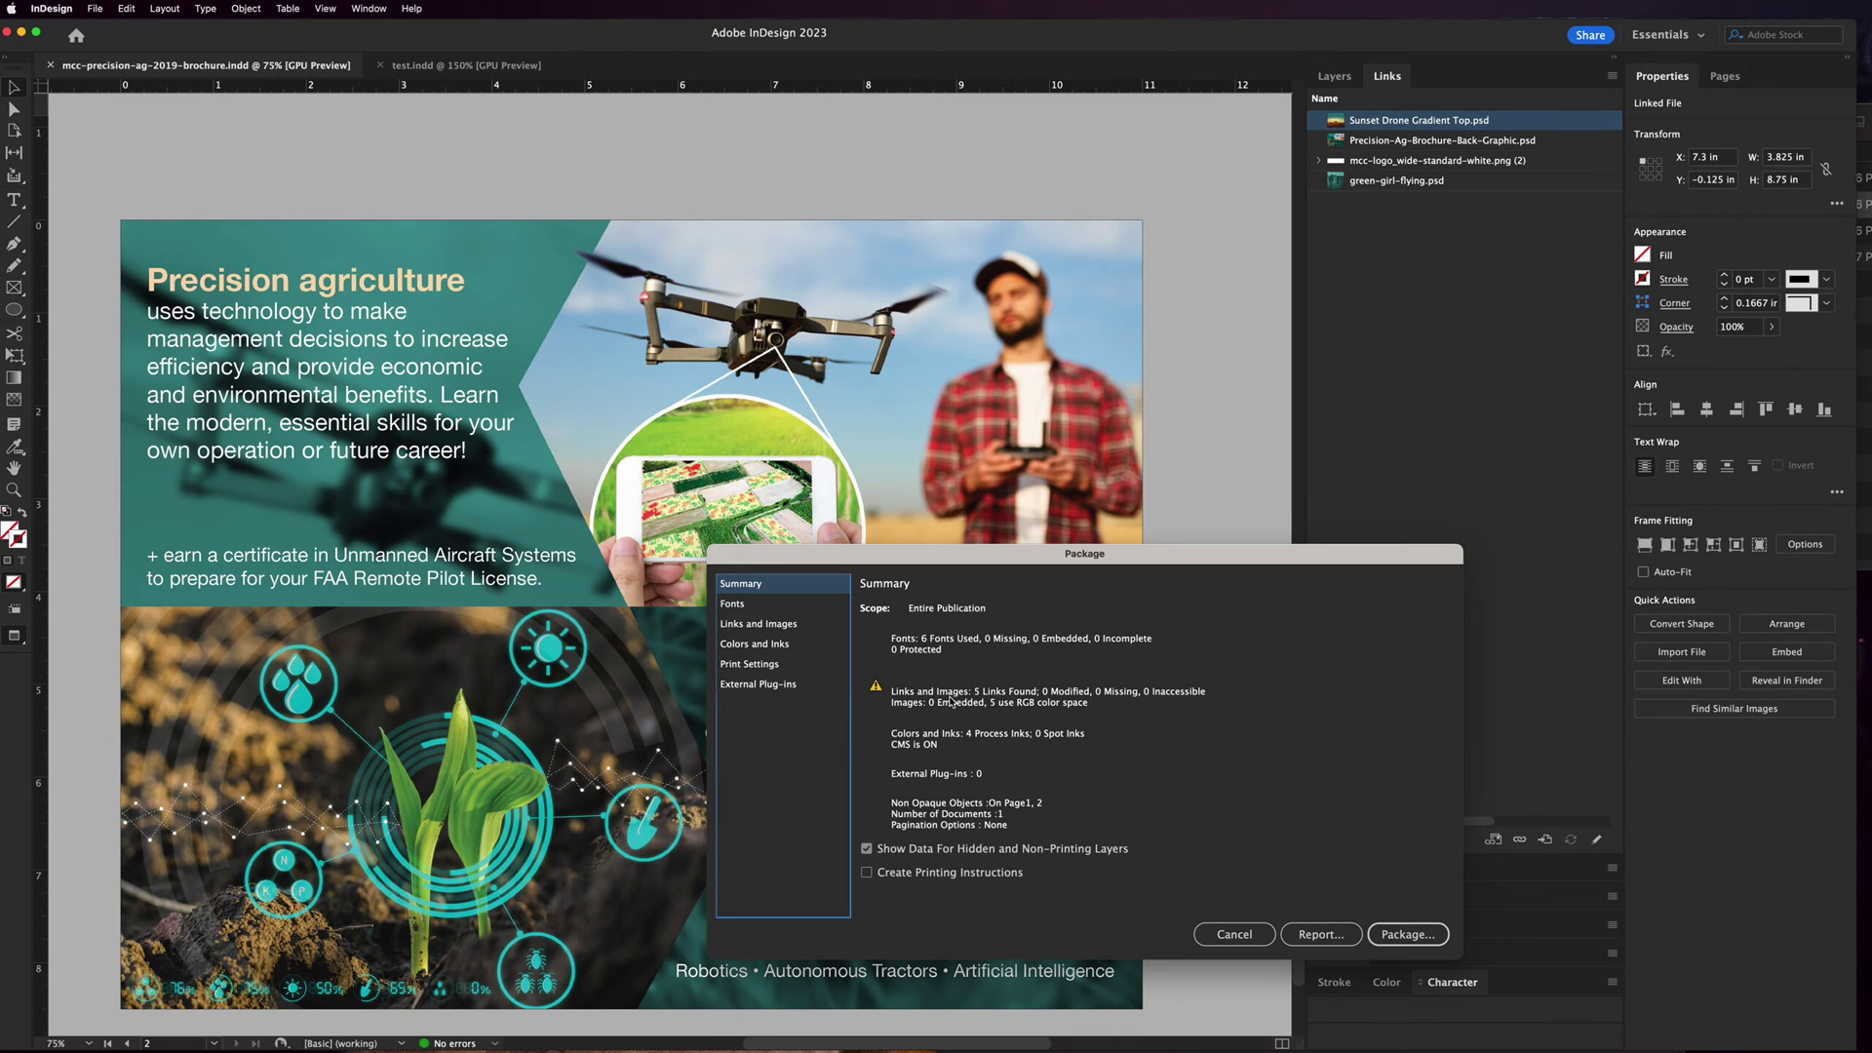
{"action": "left_click", "coordinate": [789, 625]}
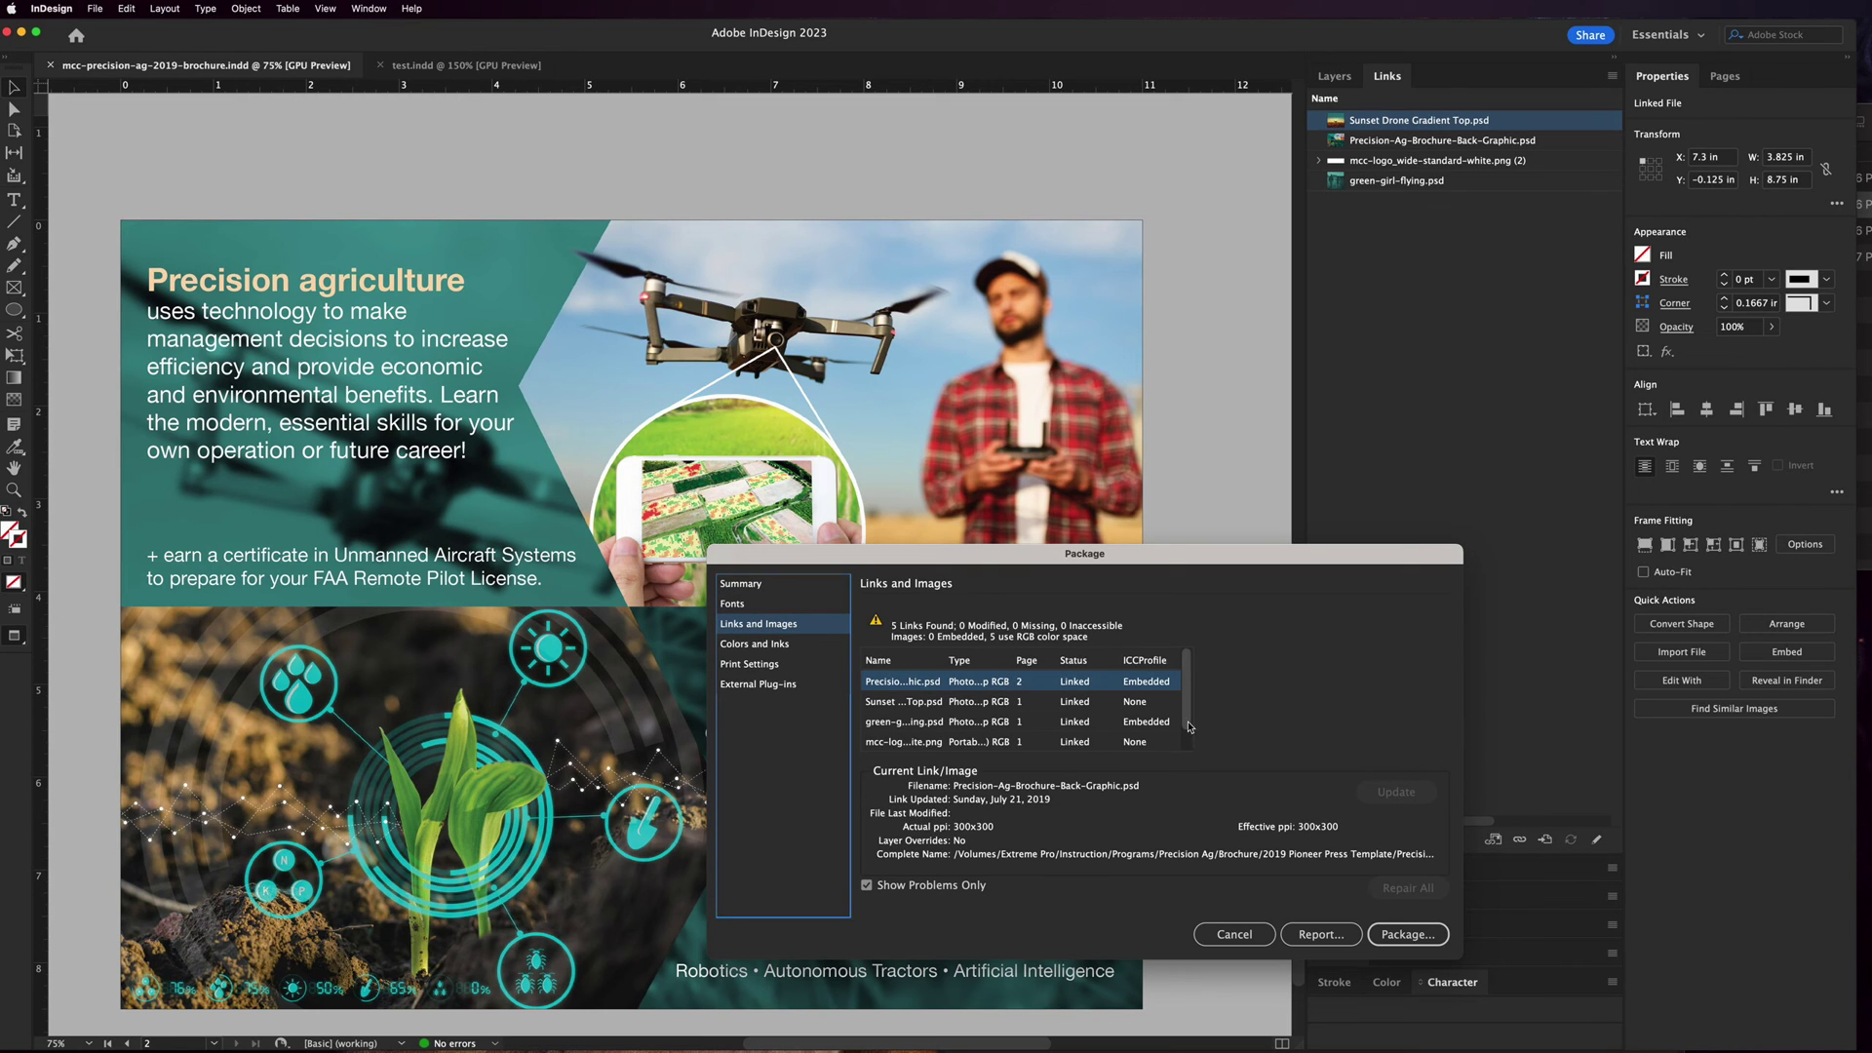
{"action": "scroll", "coordinate": [1053, 675], "scroll_direction": "up", "scroll_amount": 1}
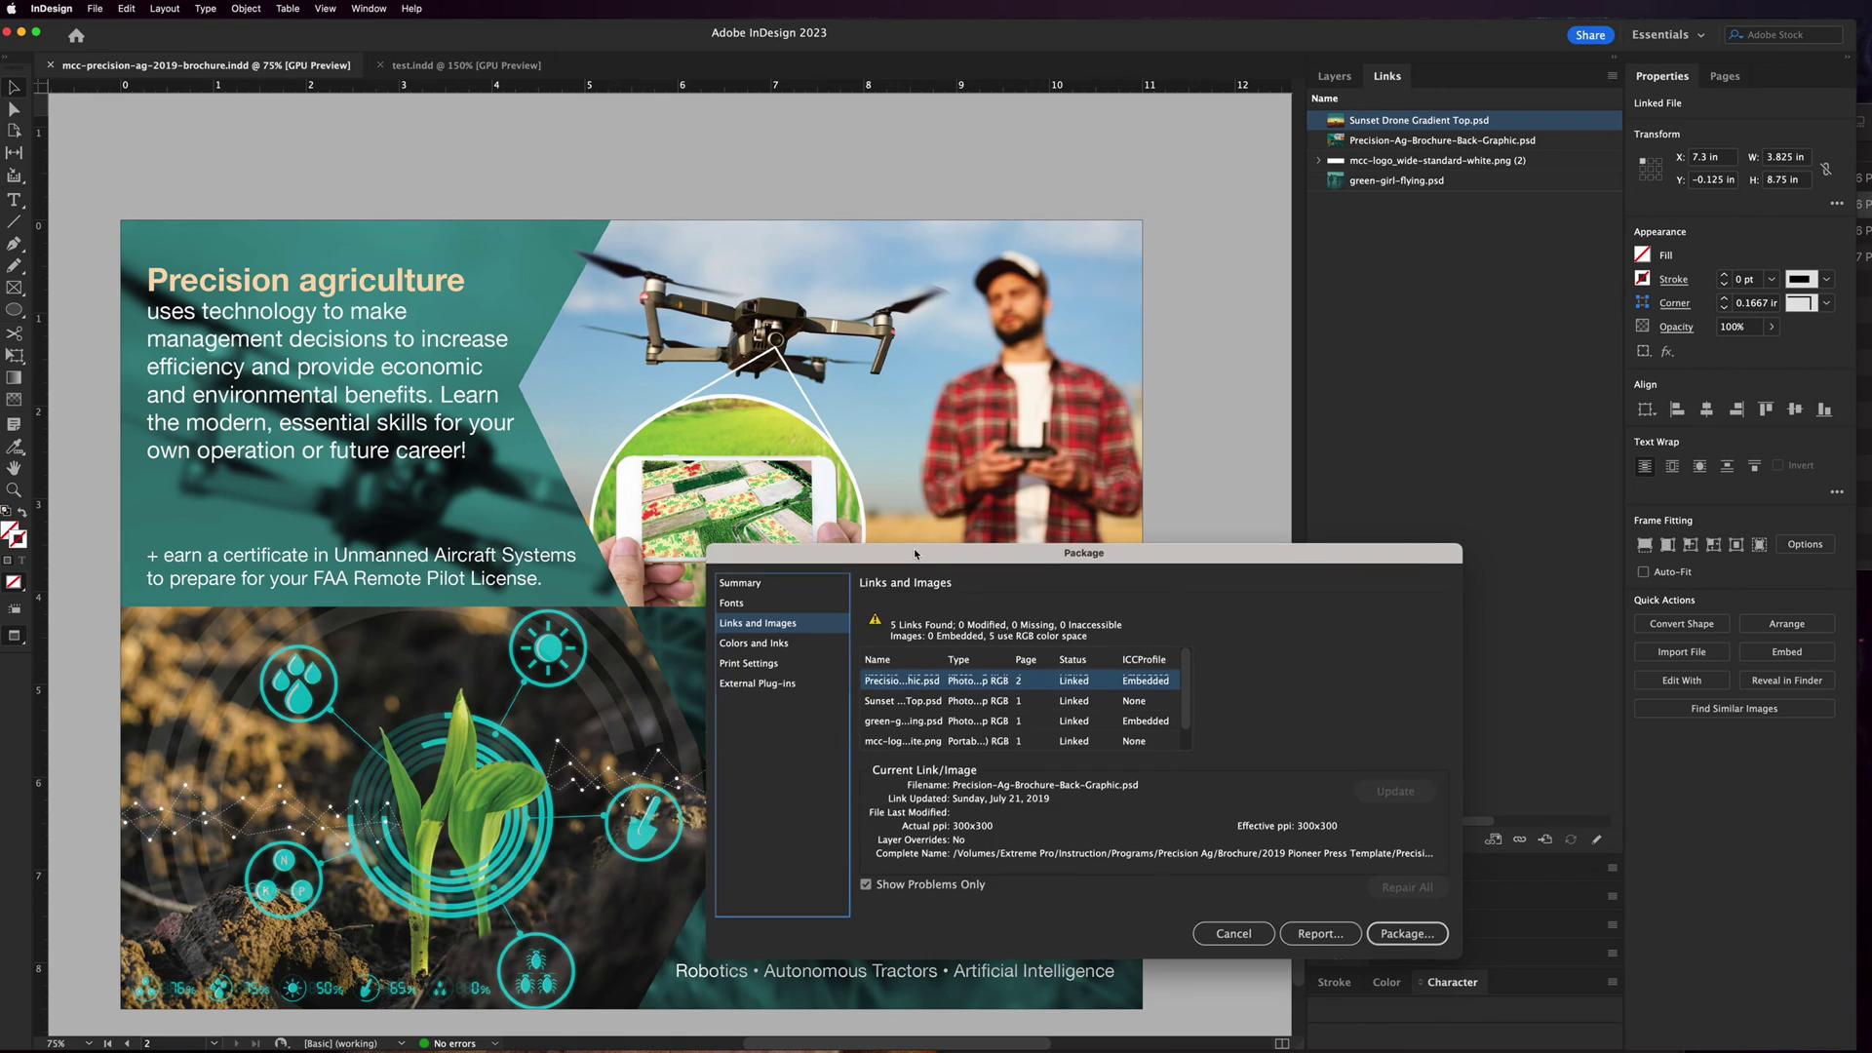
{"action": "left_click_drag", "start_coordinate": [914, 549], "coordinate": [817, 326]}
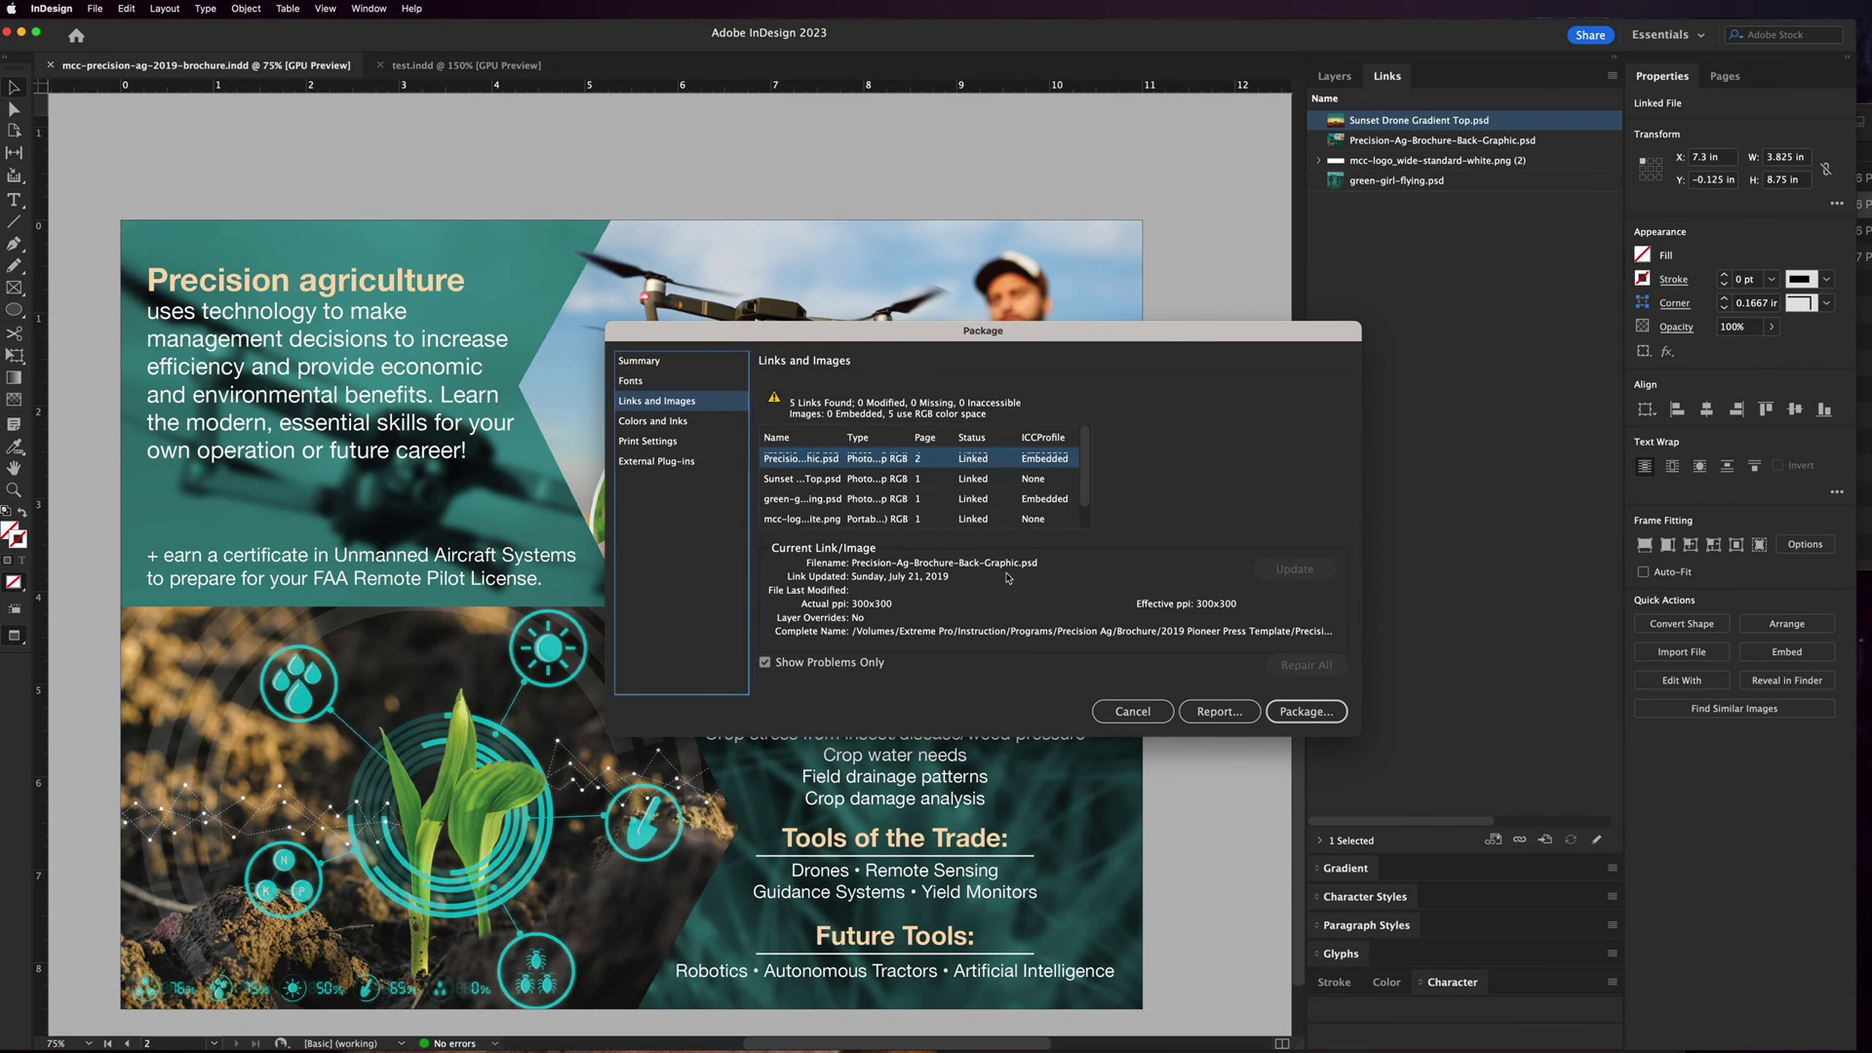
{"action": "left_click", "coordinate": [1321, 714]}
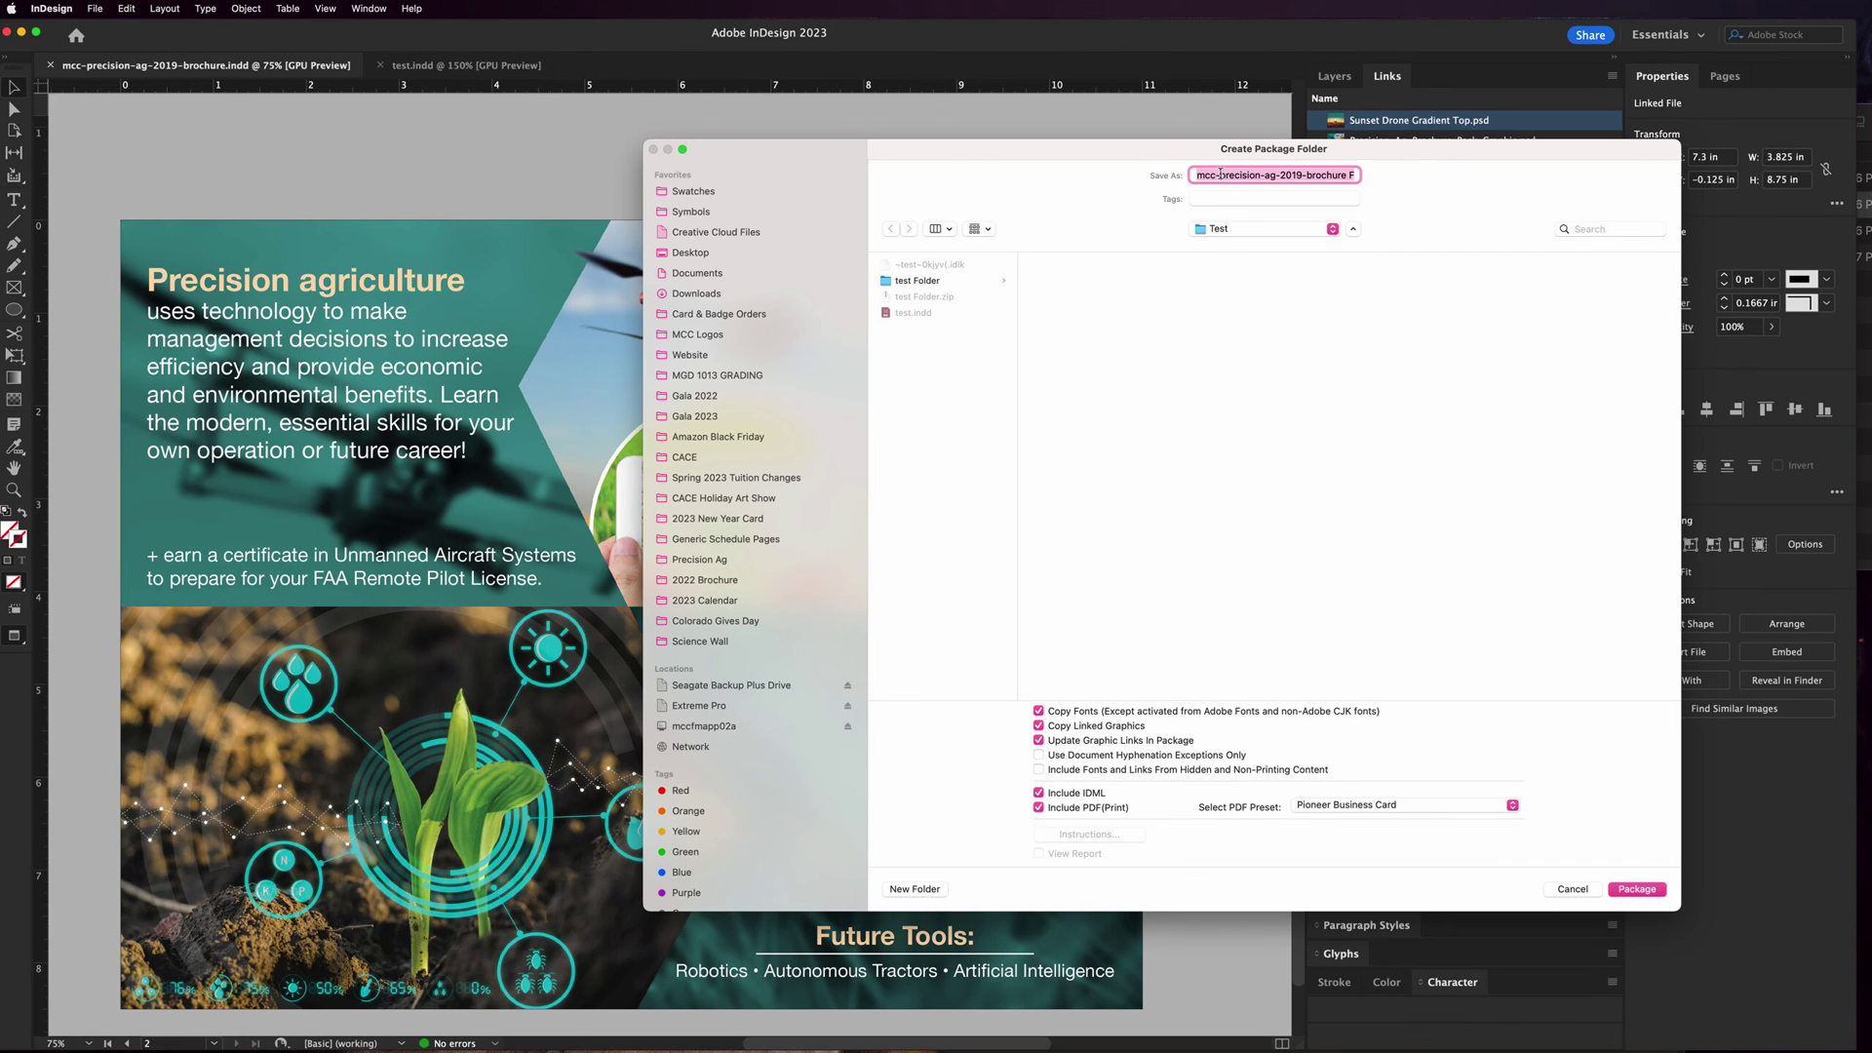
Step: Package the brochure, with PDF and IDML, into Precision Ag > Brochure > 2019 Pioneer Press Template
{"action": "double_click", "coordinate": [1344, 176]}
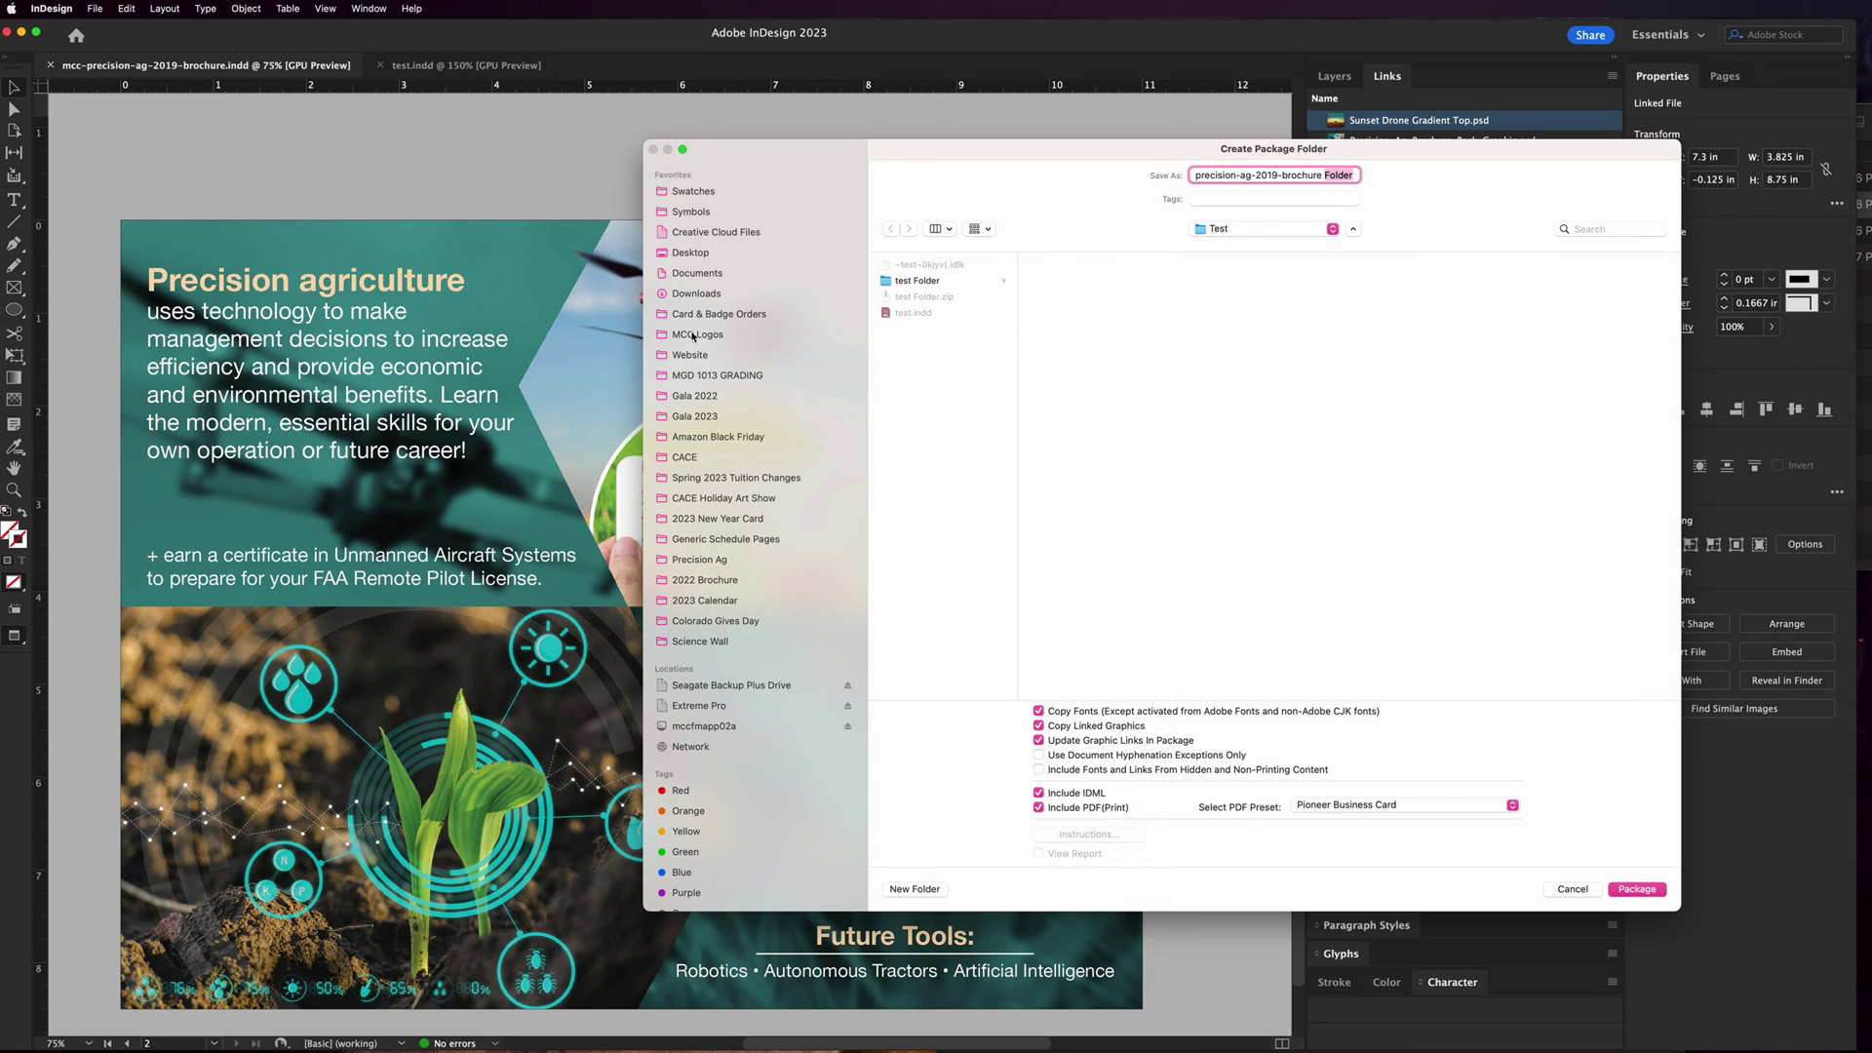
{"action": "left_click", "coordinate": [734, 712]}
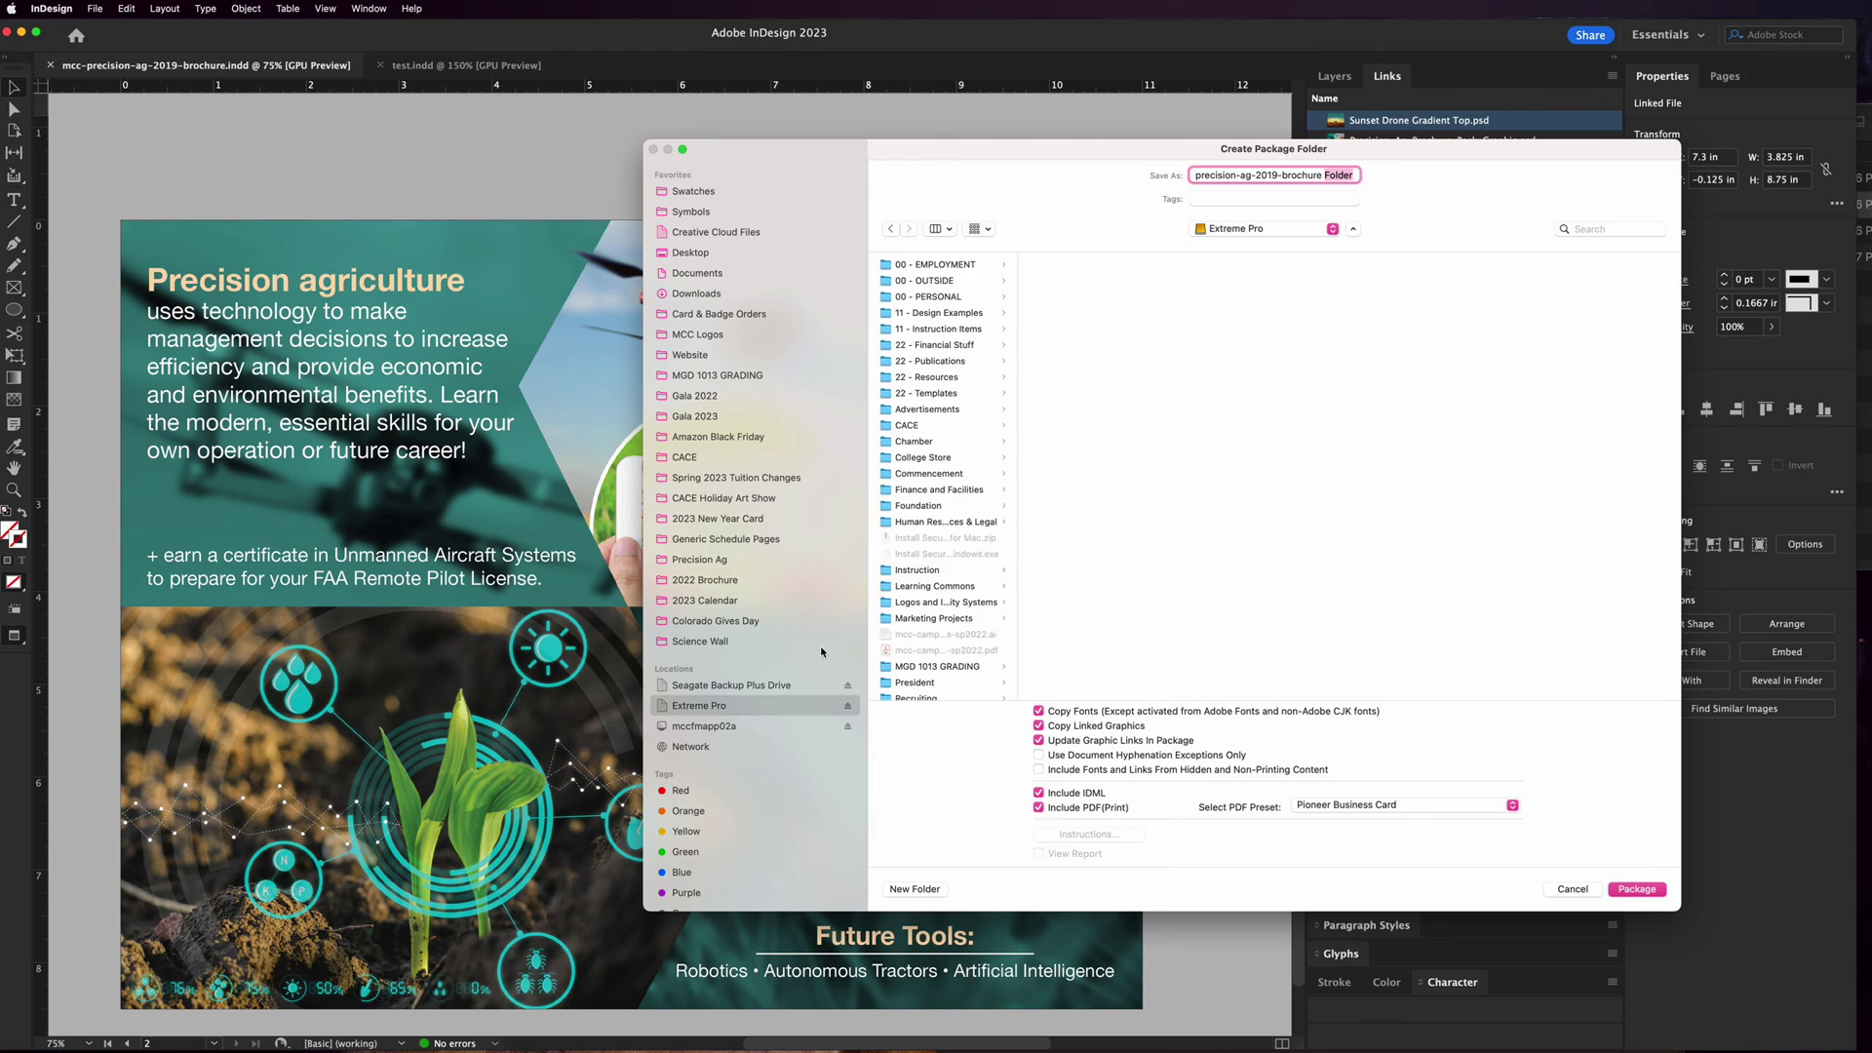
{"action": "left_click", "coordinate": [917, 569]}
{"action": "left_click", "coordinate": [1065, 474]}
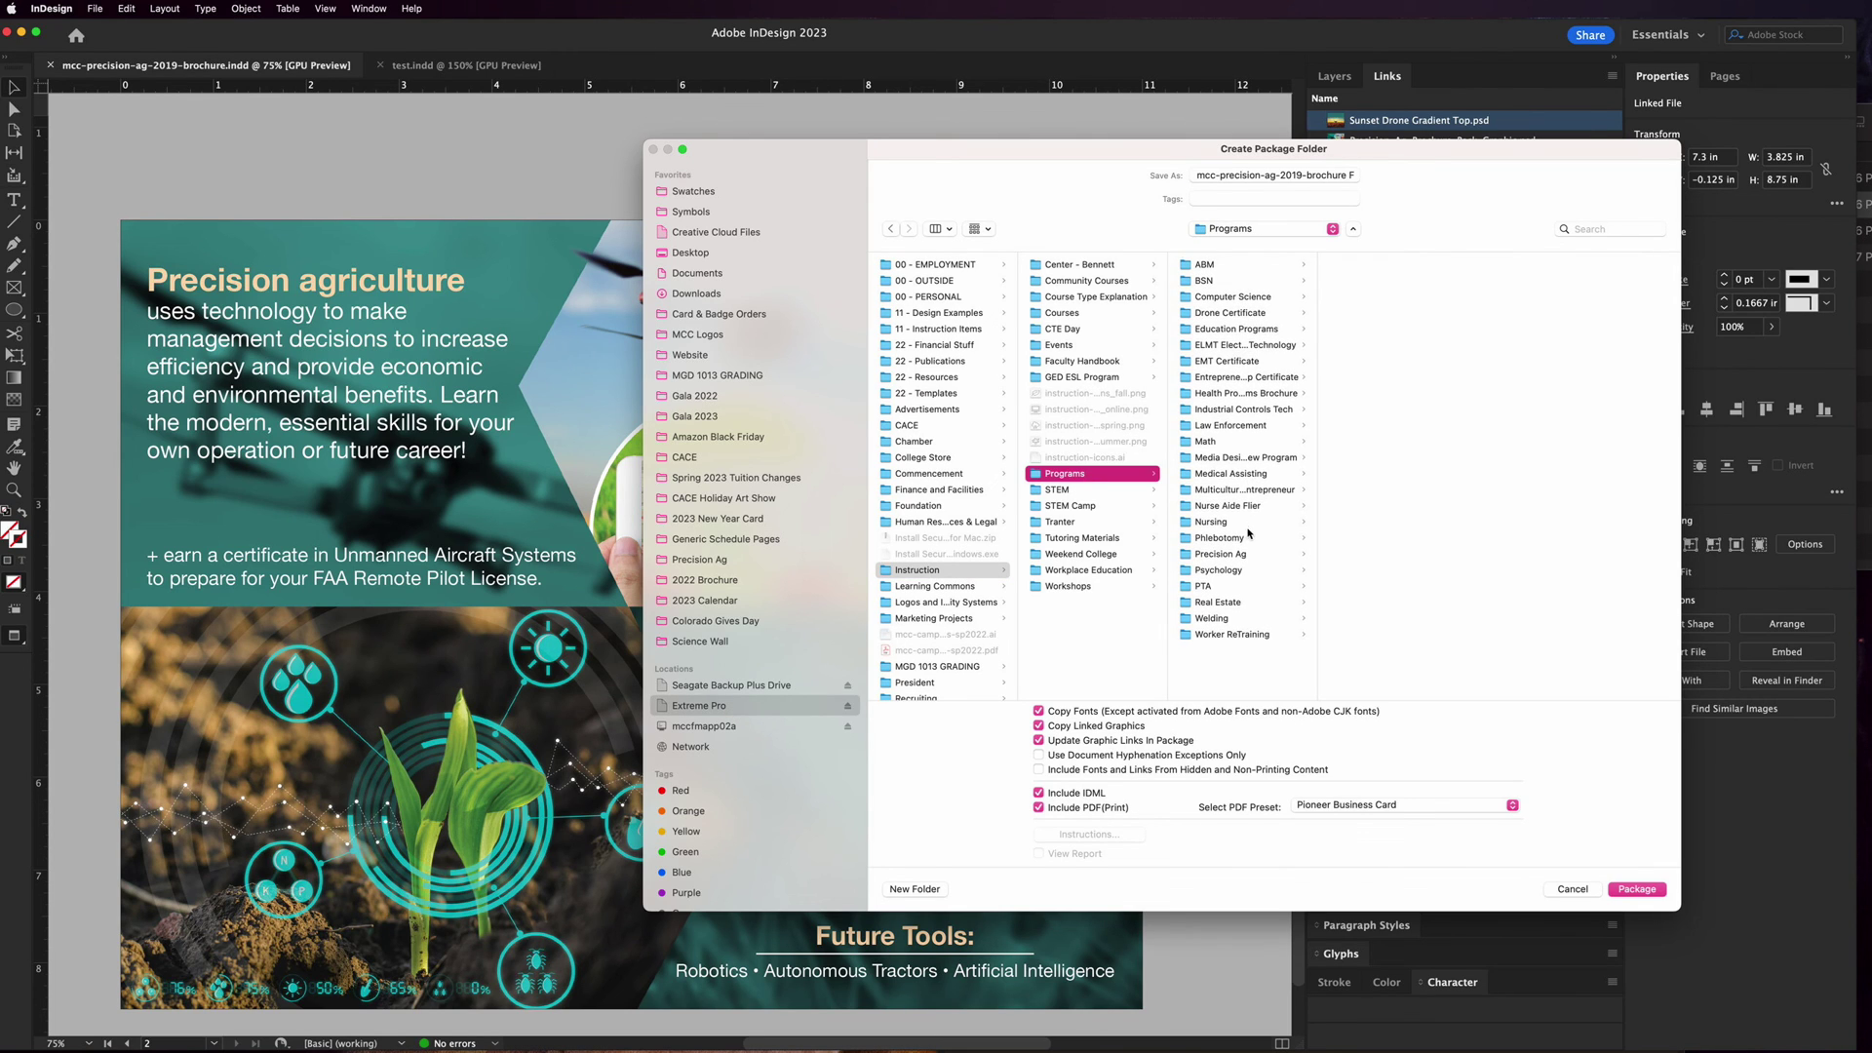
{"action": "left_click", "coordinate": [1239, 553]}
{"action": "left_click", "coordinate": [1371, 296]}
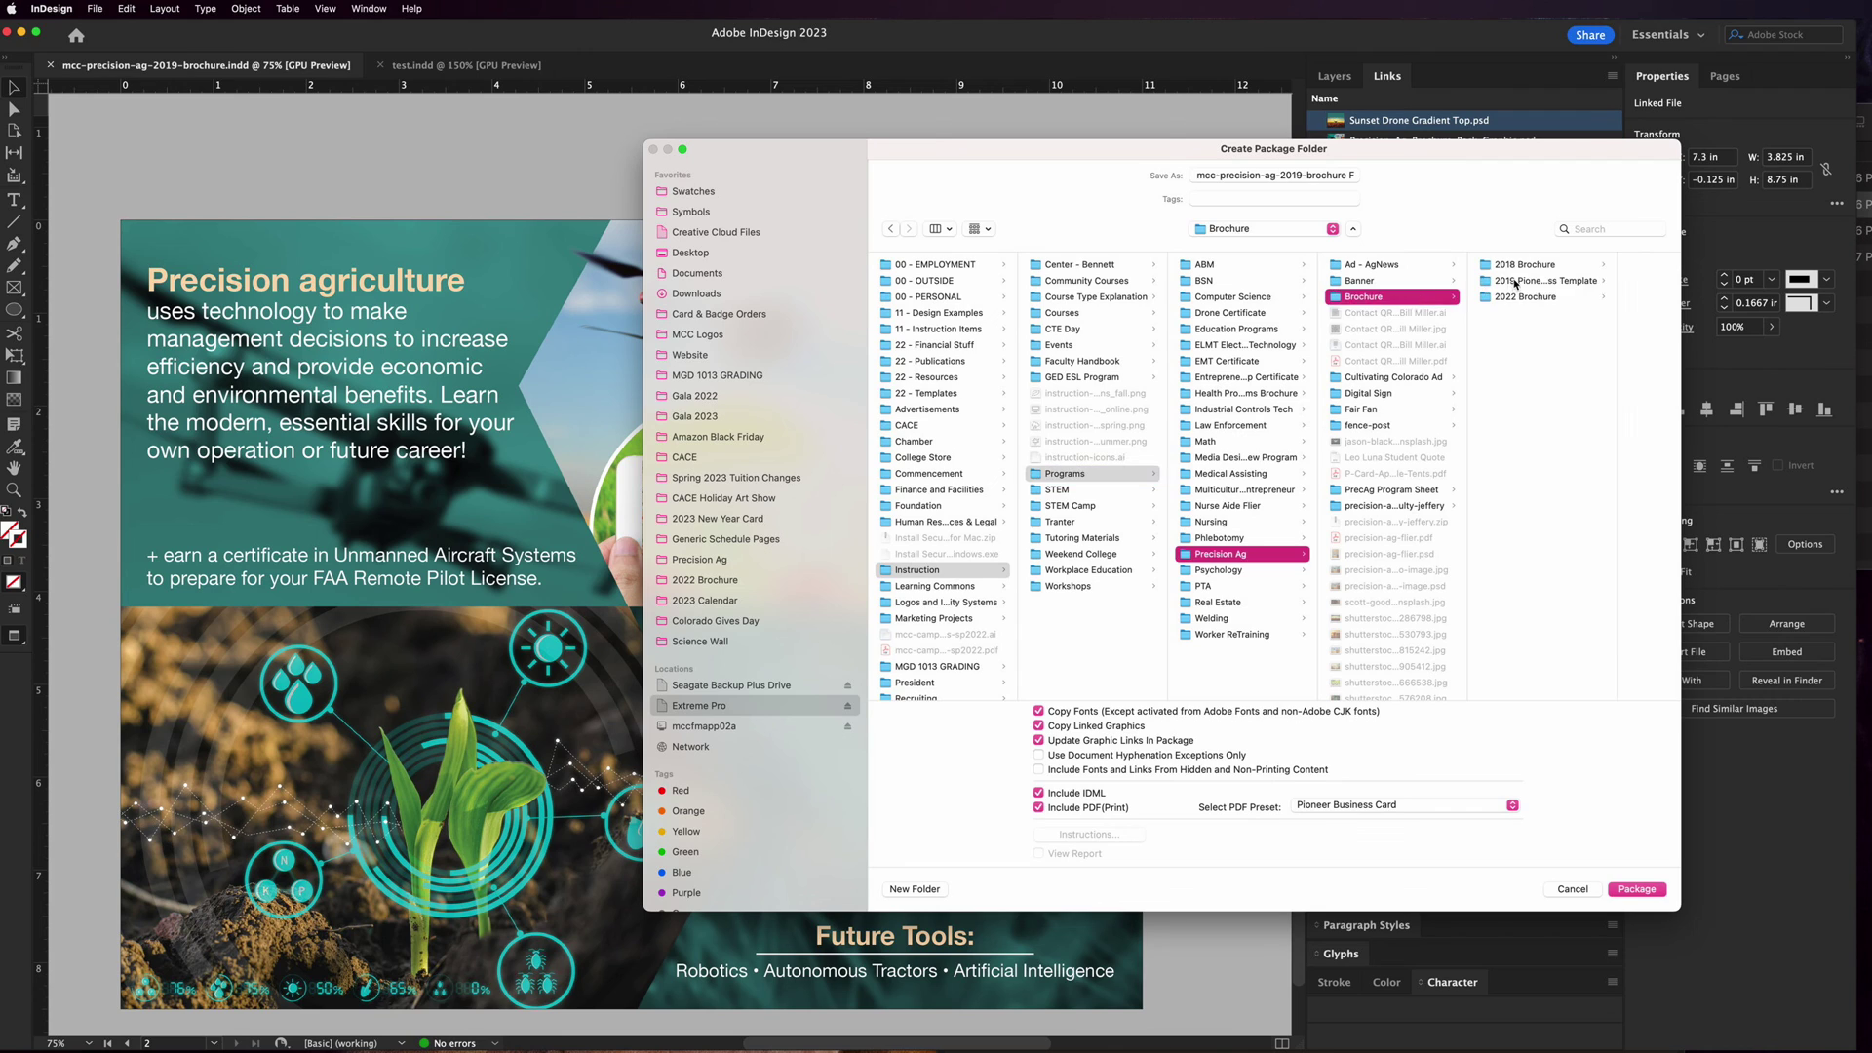
{"action": "left_click", "coordinate": [1529, 282]}
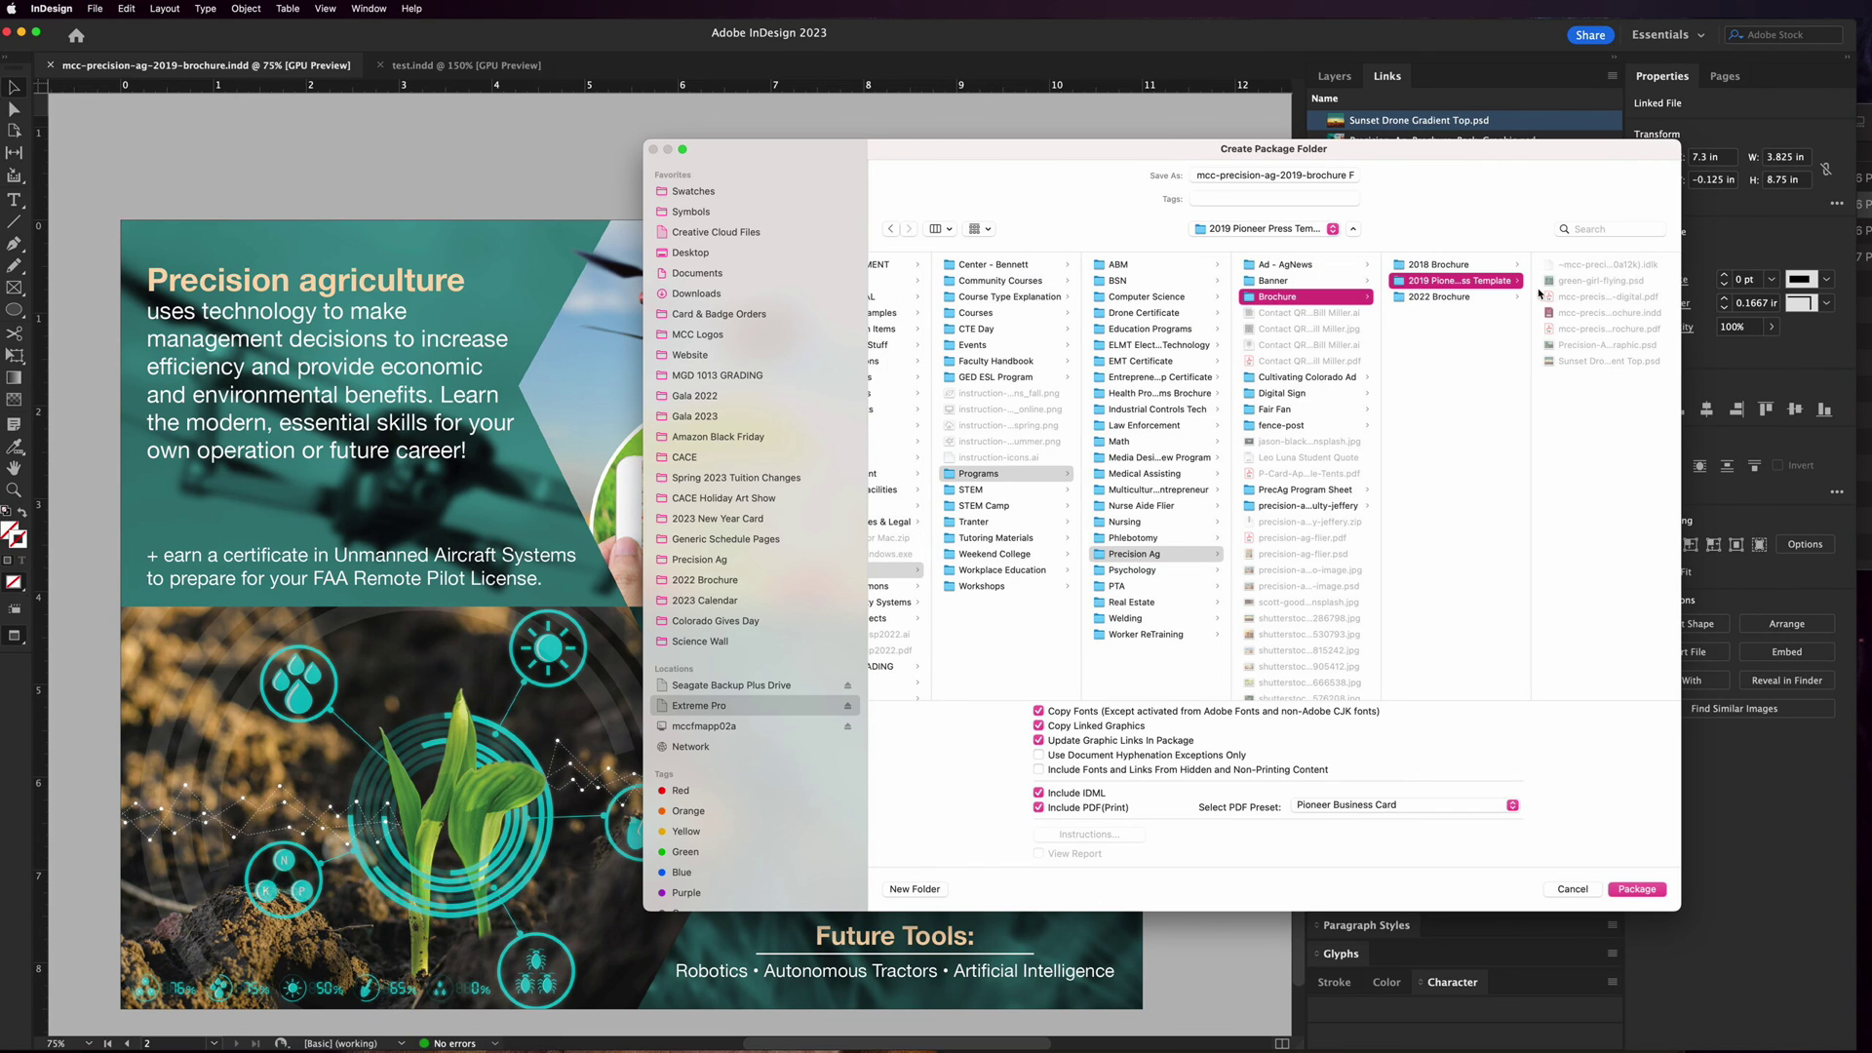
{"action": "left_click", "coordinate": [1639, 889]}
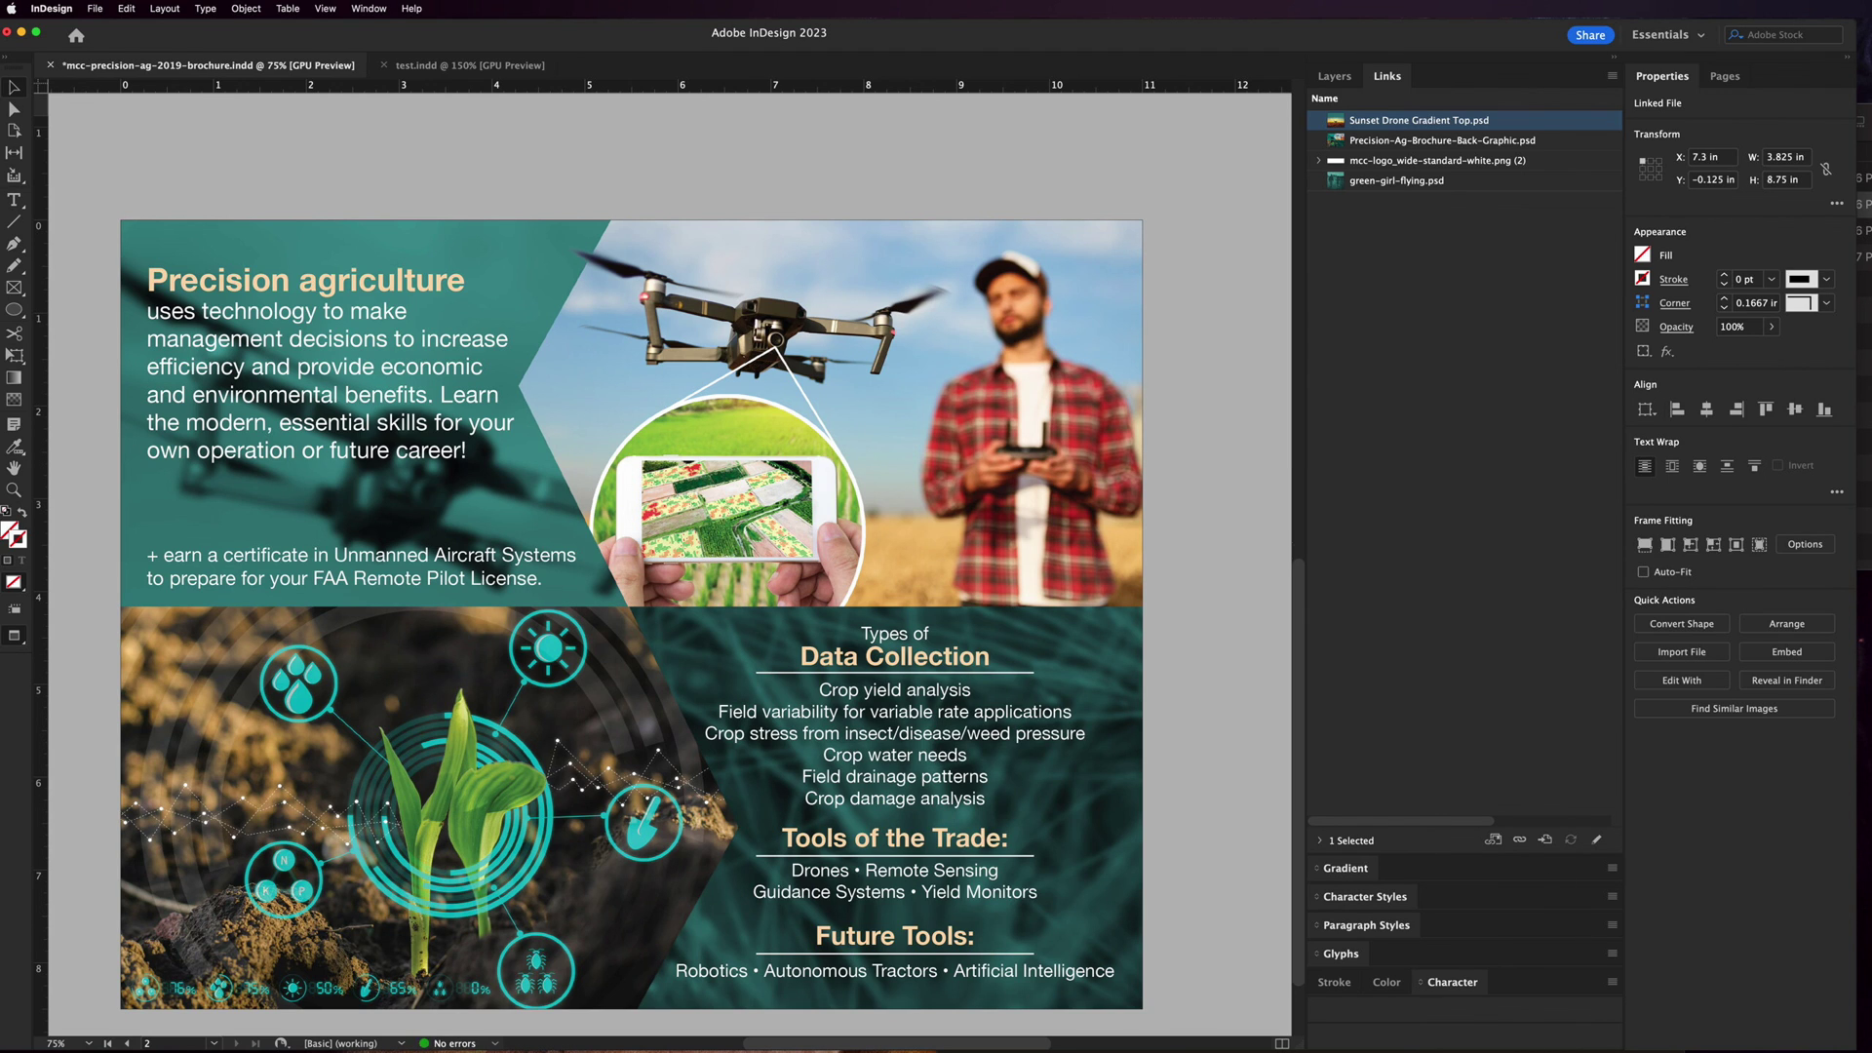
Step: Inspect the brochure package folder's Links (logo image) and Document fonts (HelveticaNeue) contents
{"action": "left_click", "coordinate": [1038, 779]}
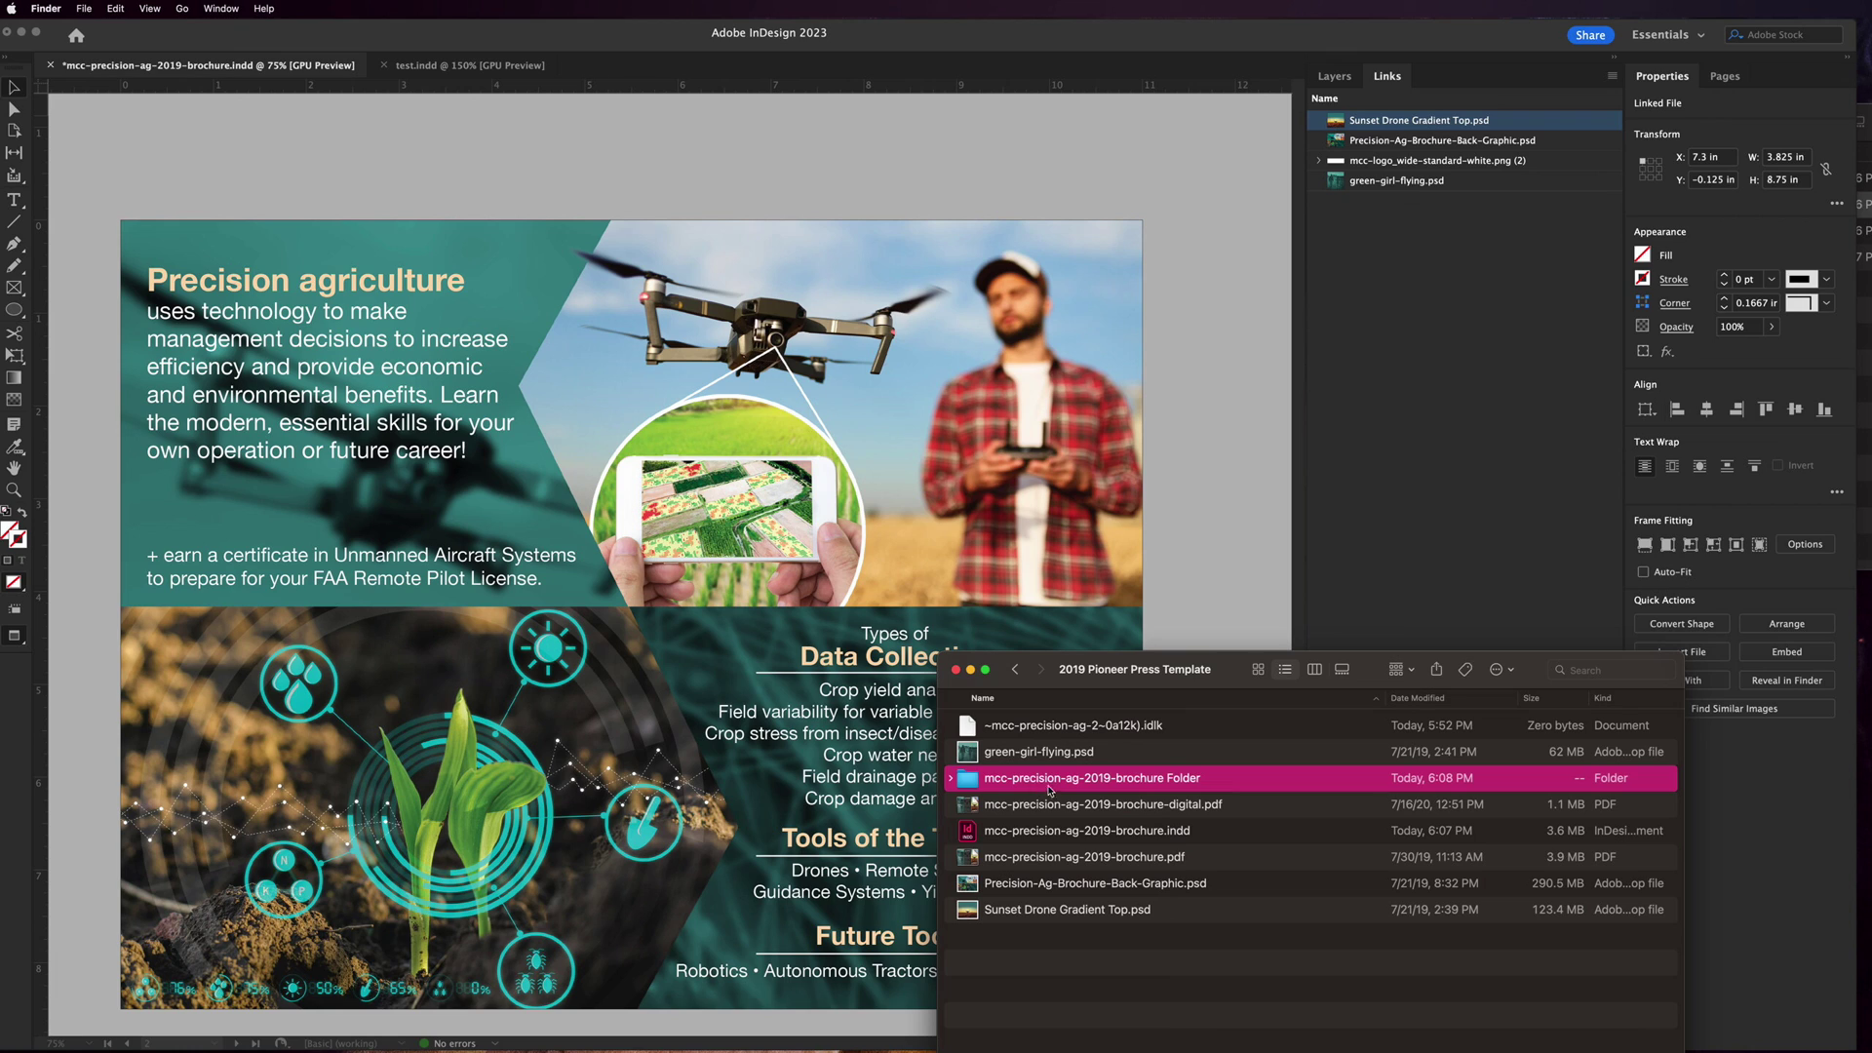
{"action": "double_click", "coordinate": [987, 779]}
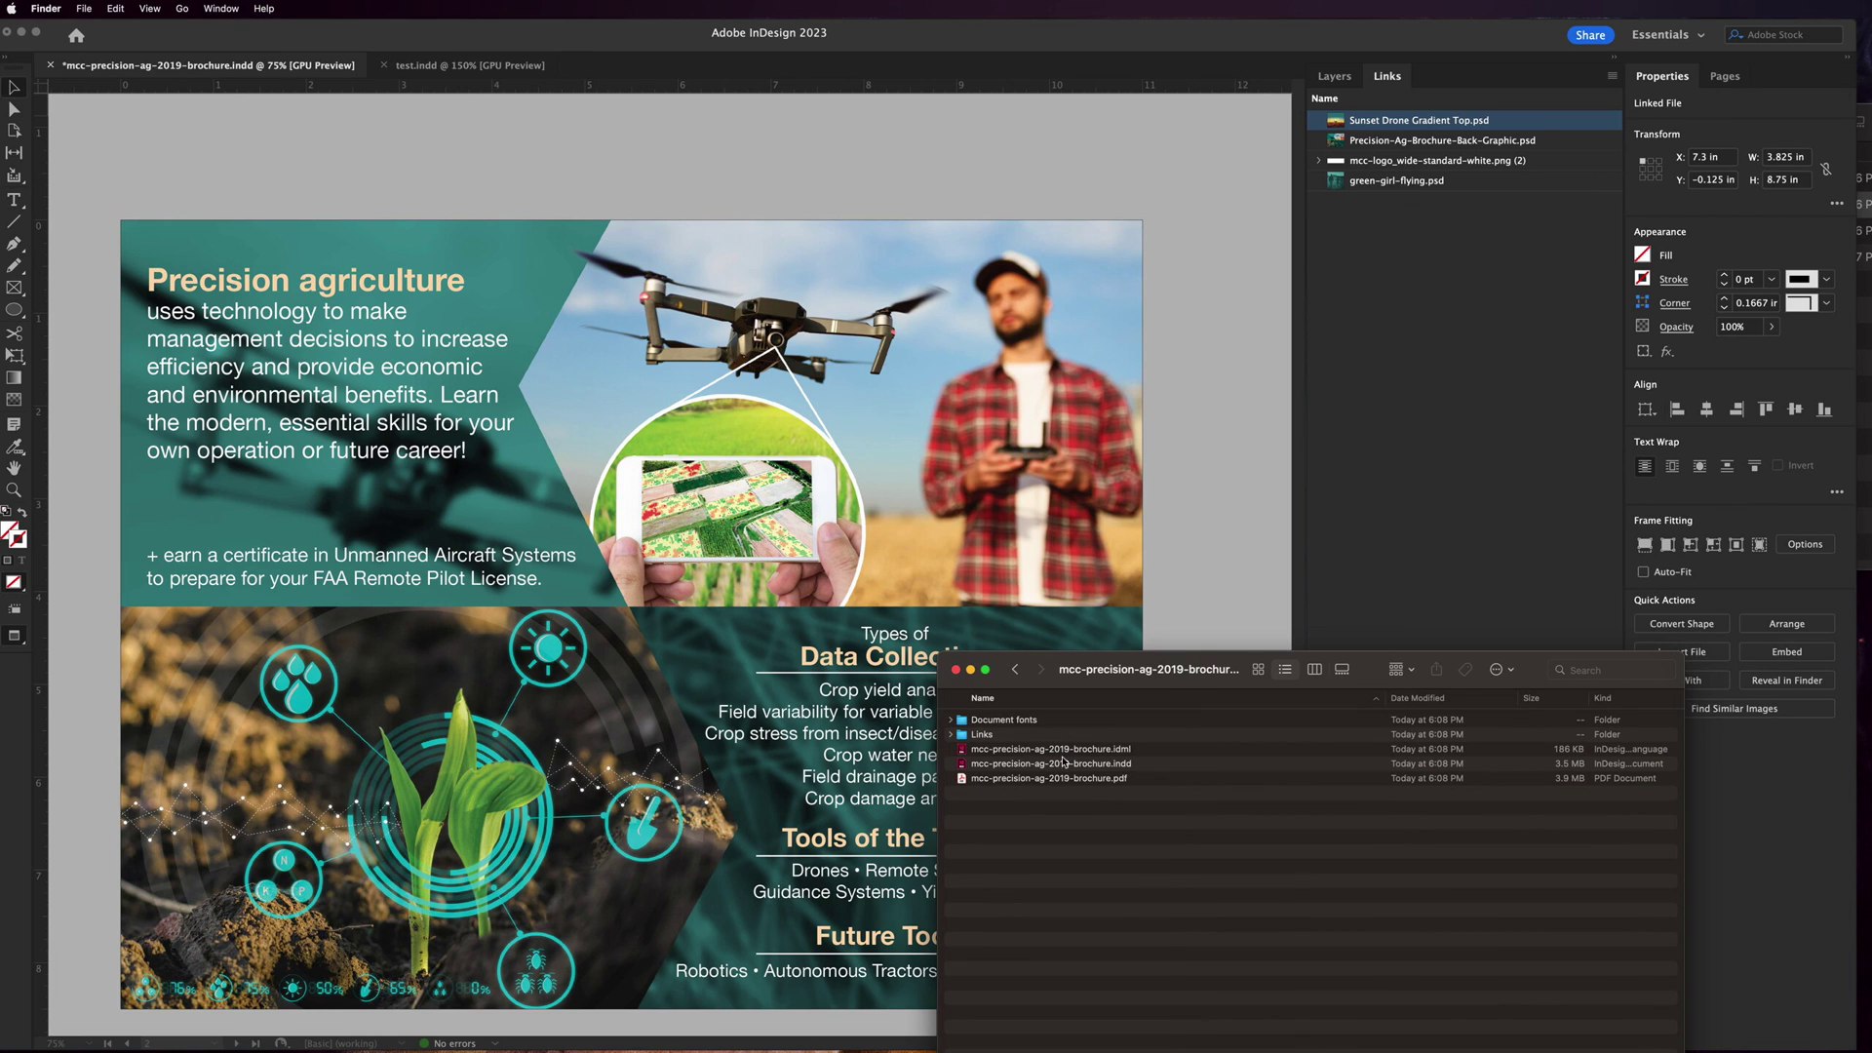
{"action": "left_click", "coordinate": [950, 734]}
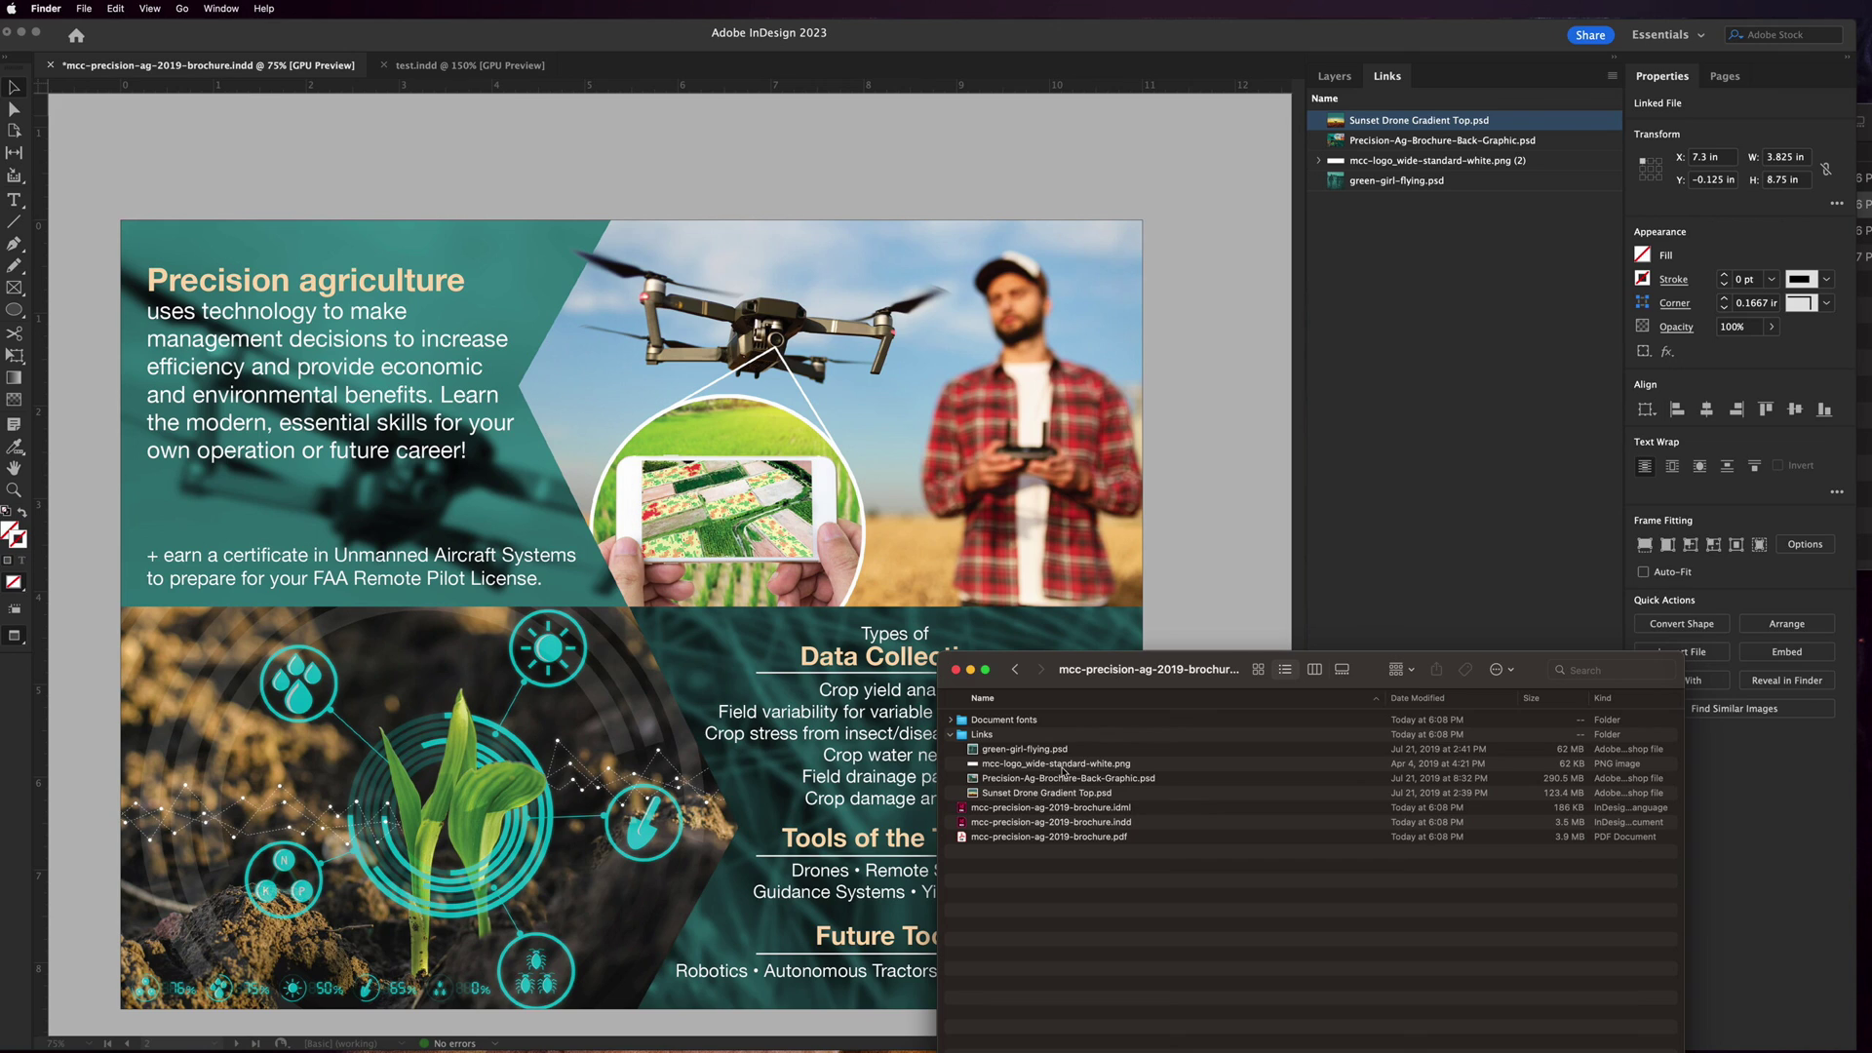
{"action": "left_click", "coordinate": [1063, 765]}
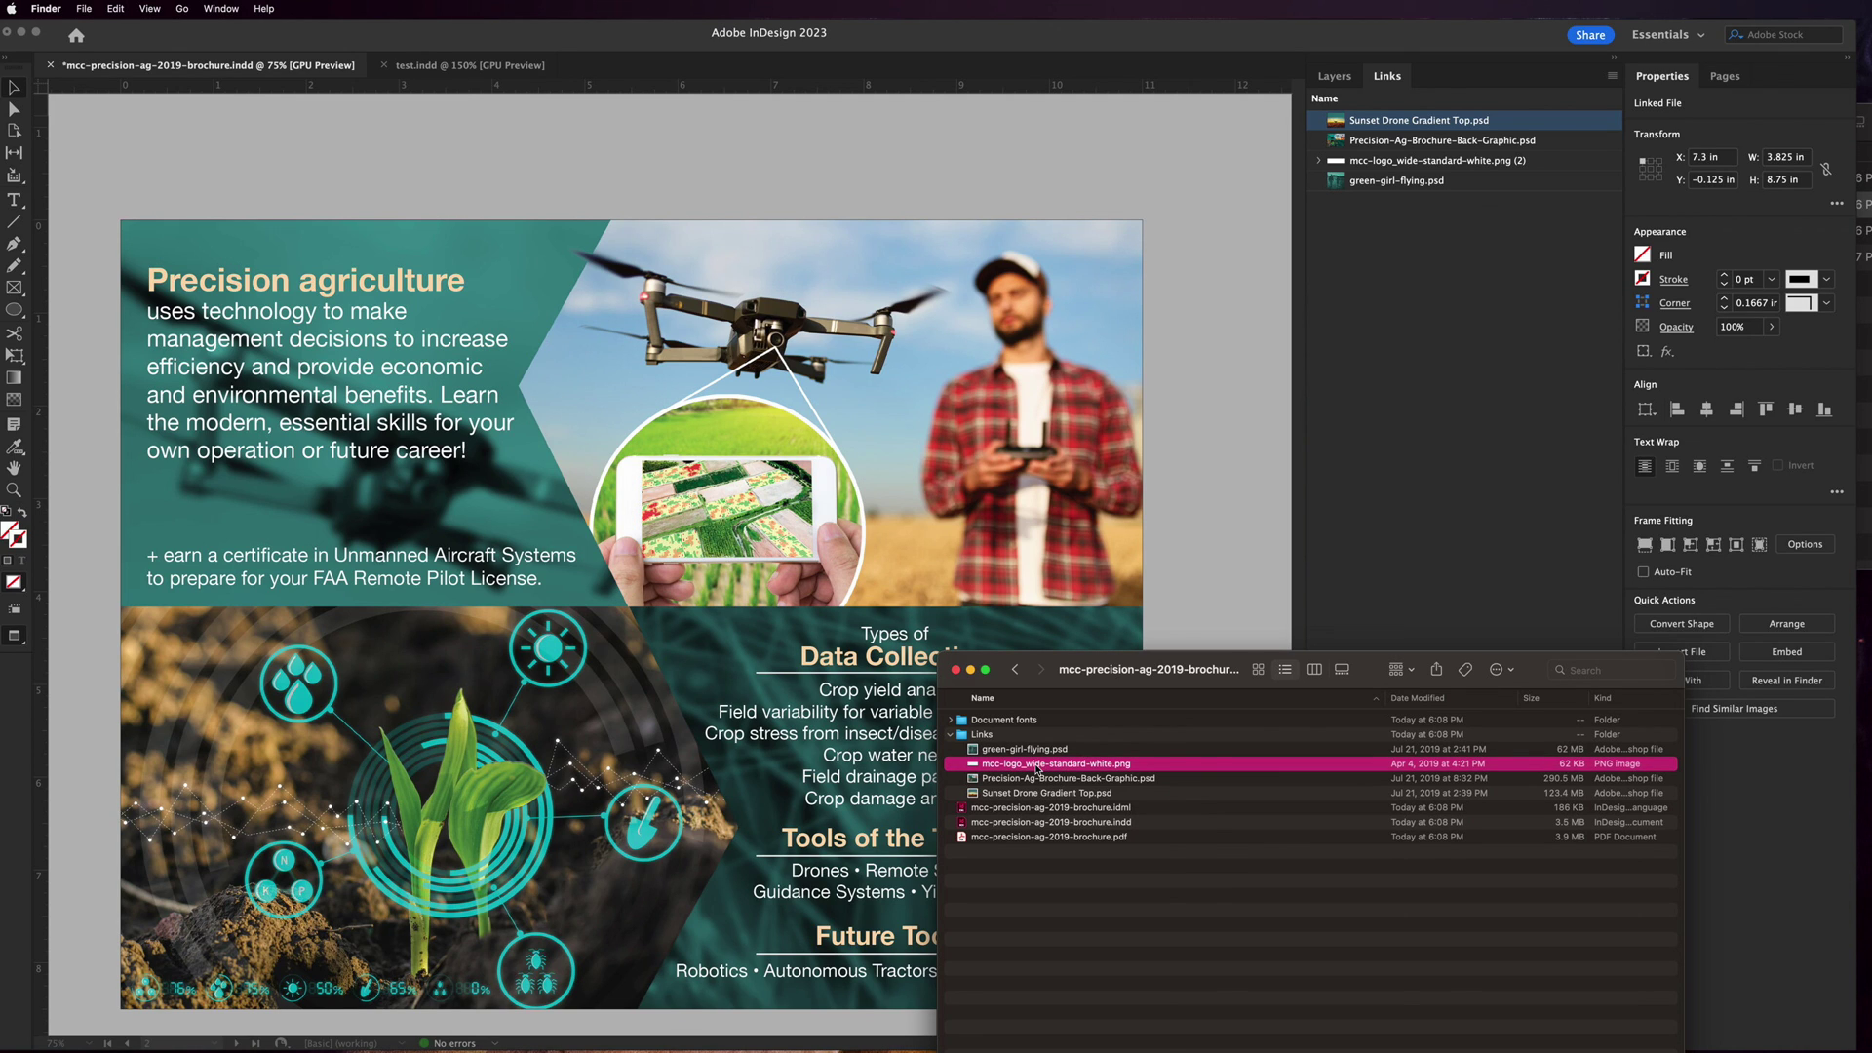
{"action": "left_click", "coordinate": [952, 720]}
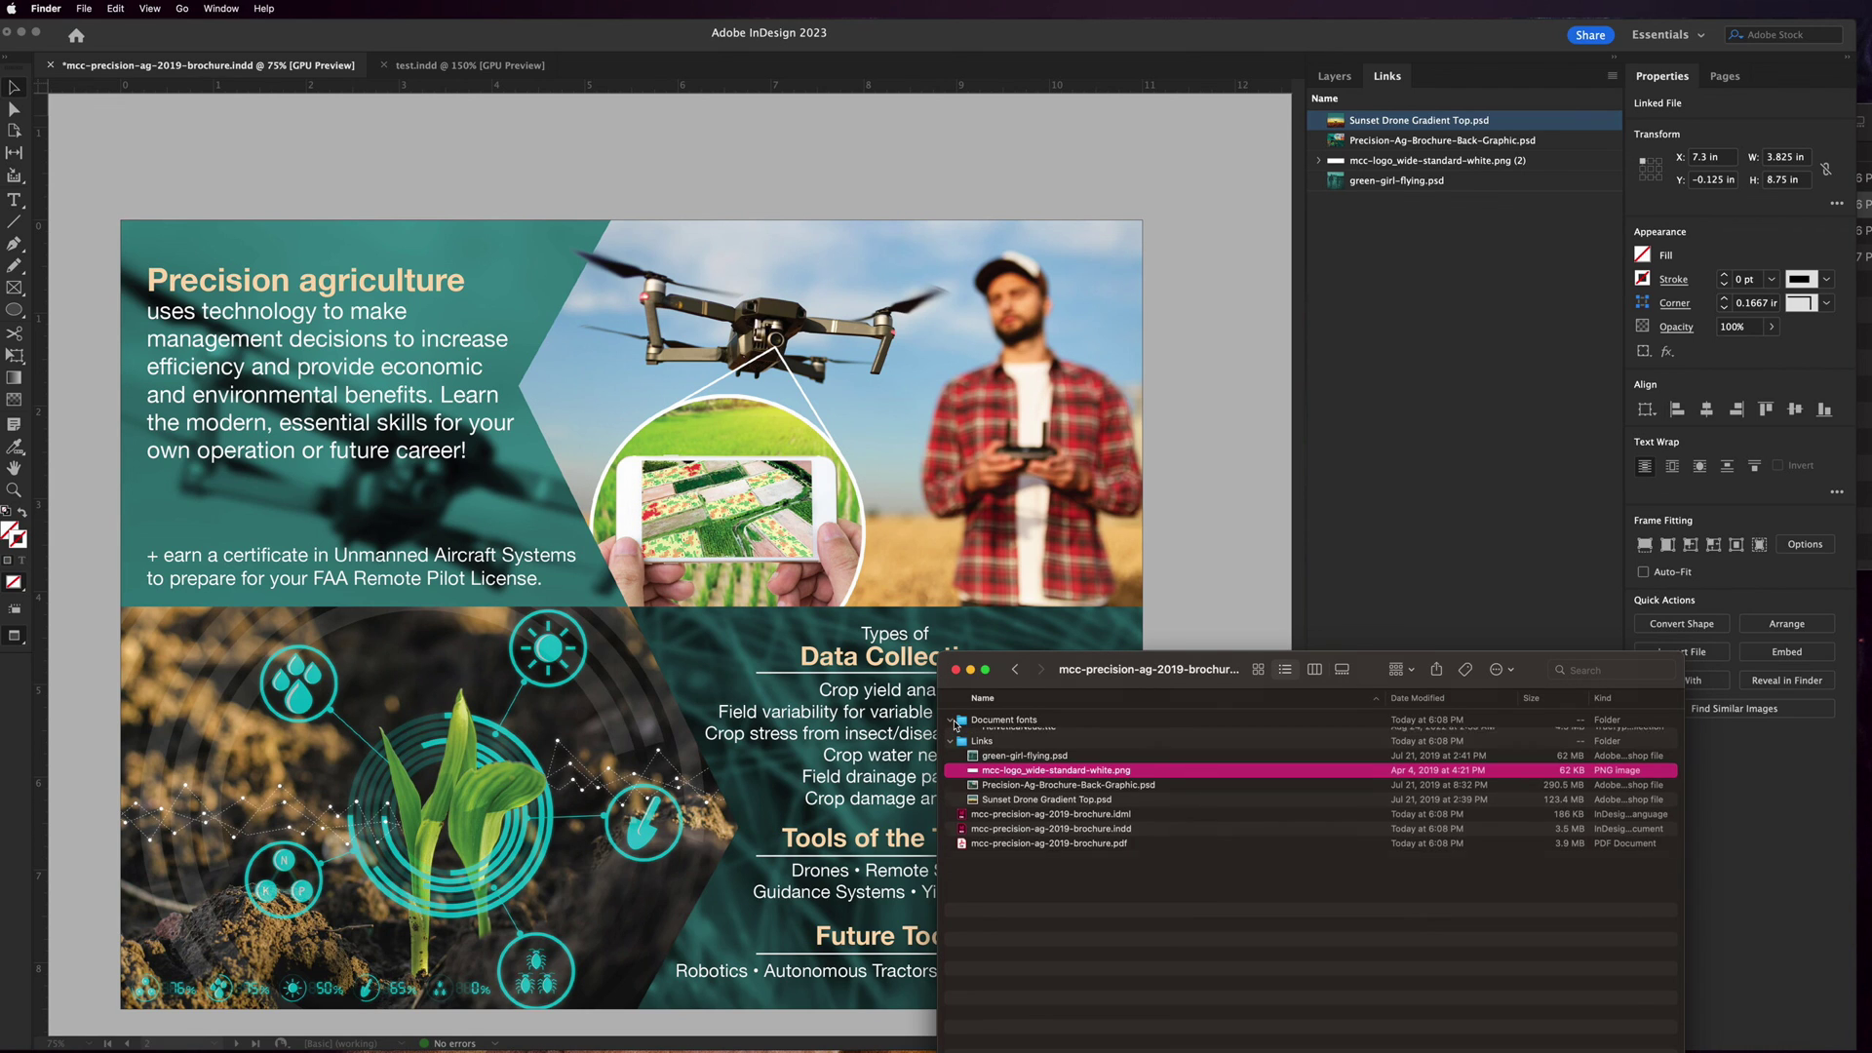
{"action": "left_click", "coordinate": [1038, 764]}
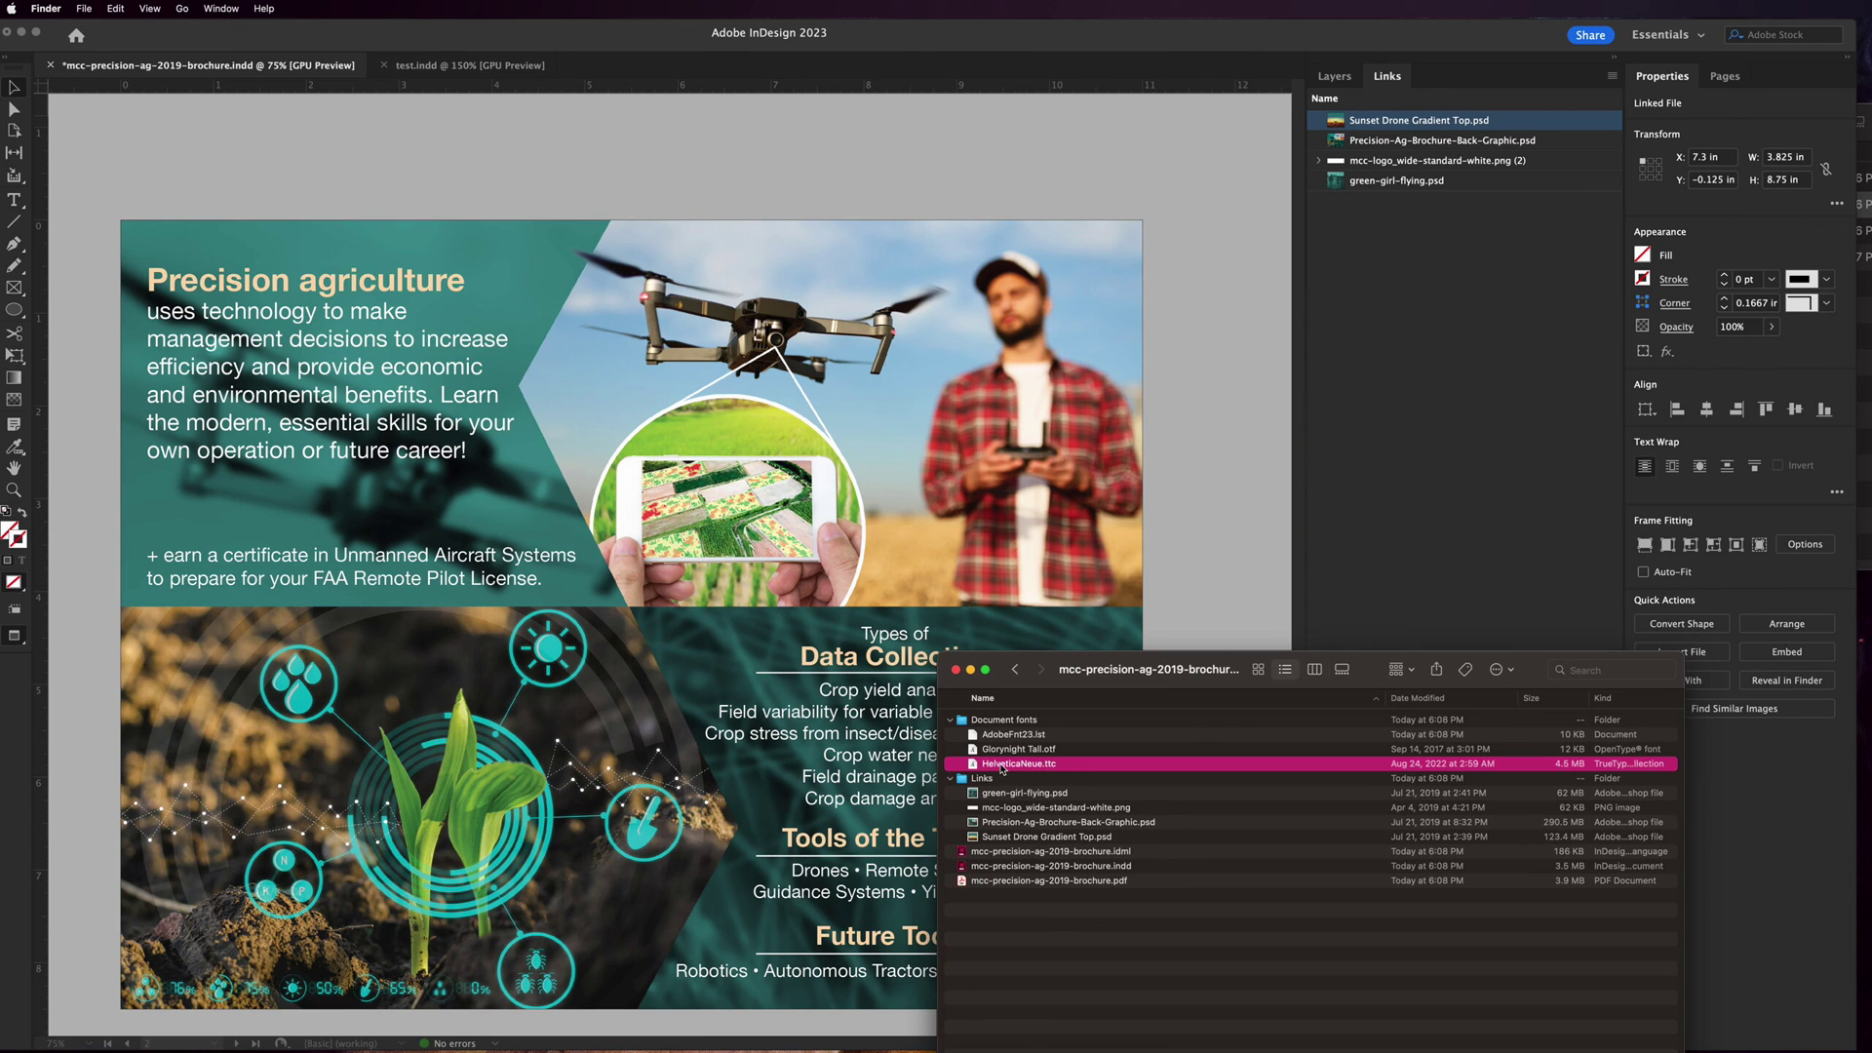
Step: Compress the mcc-precision-ag-2019-brochure Folder from the 2019 Pioneer Press Template folder
{"action": "left_click", "coordinate": [1015, 670]}
{"action": "left_click", "coordinate": [1017, 780]}
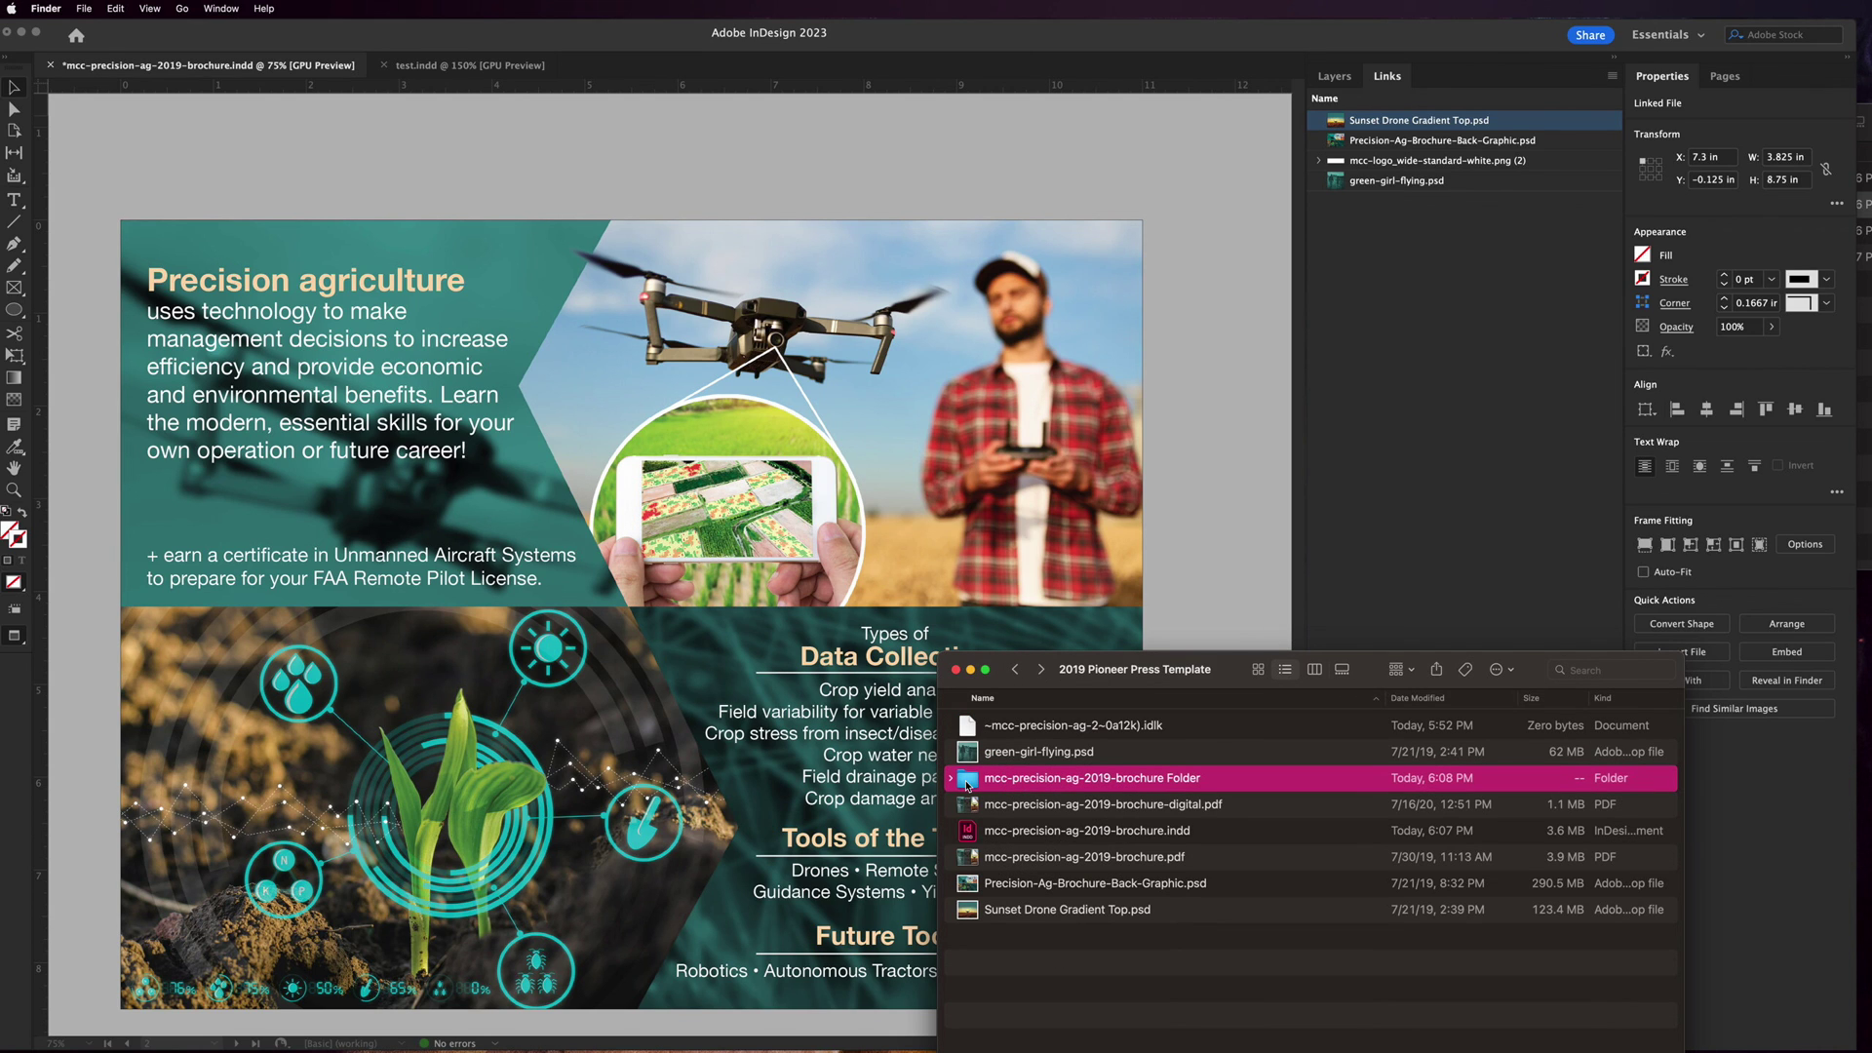
{"action": "right_click", "coordinate": [968, 785]}
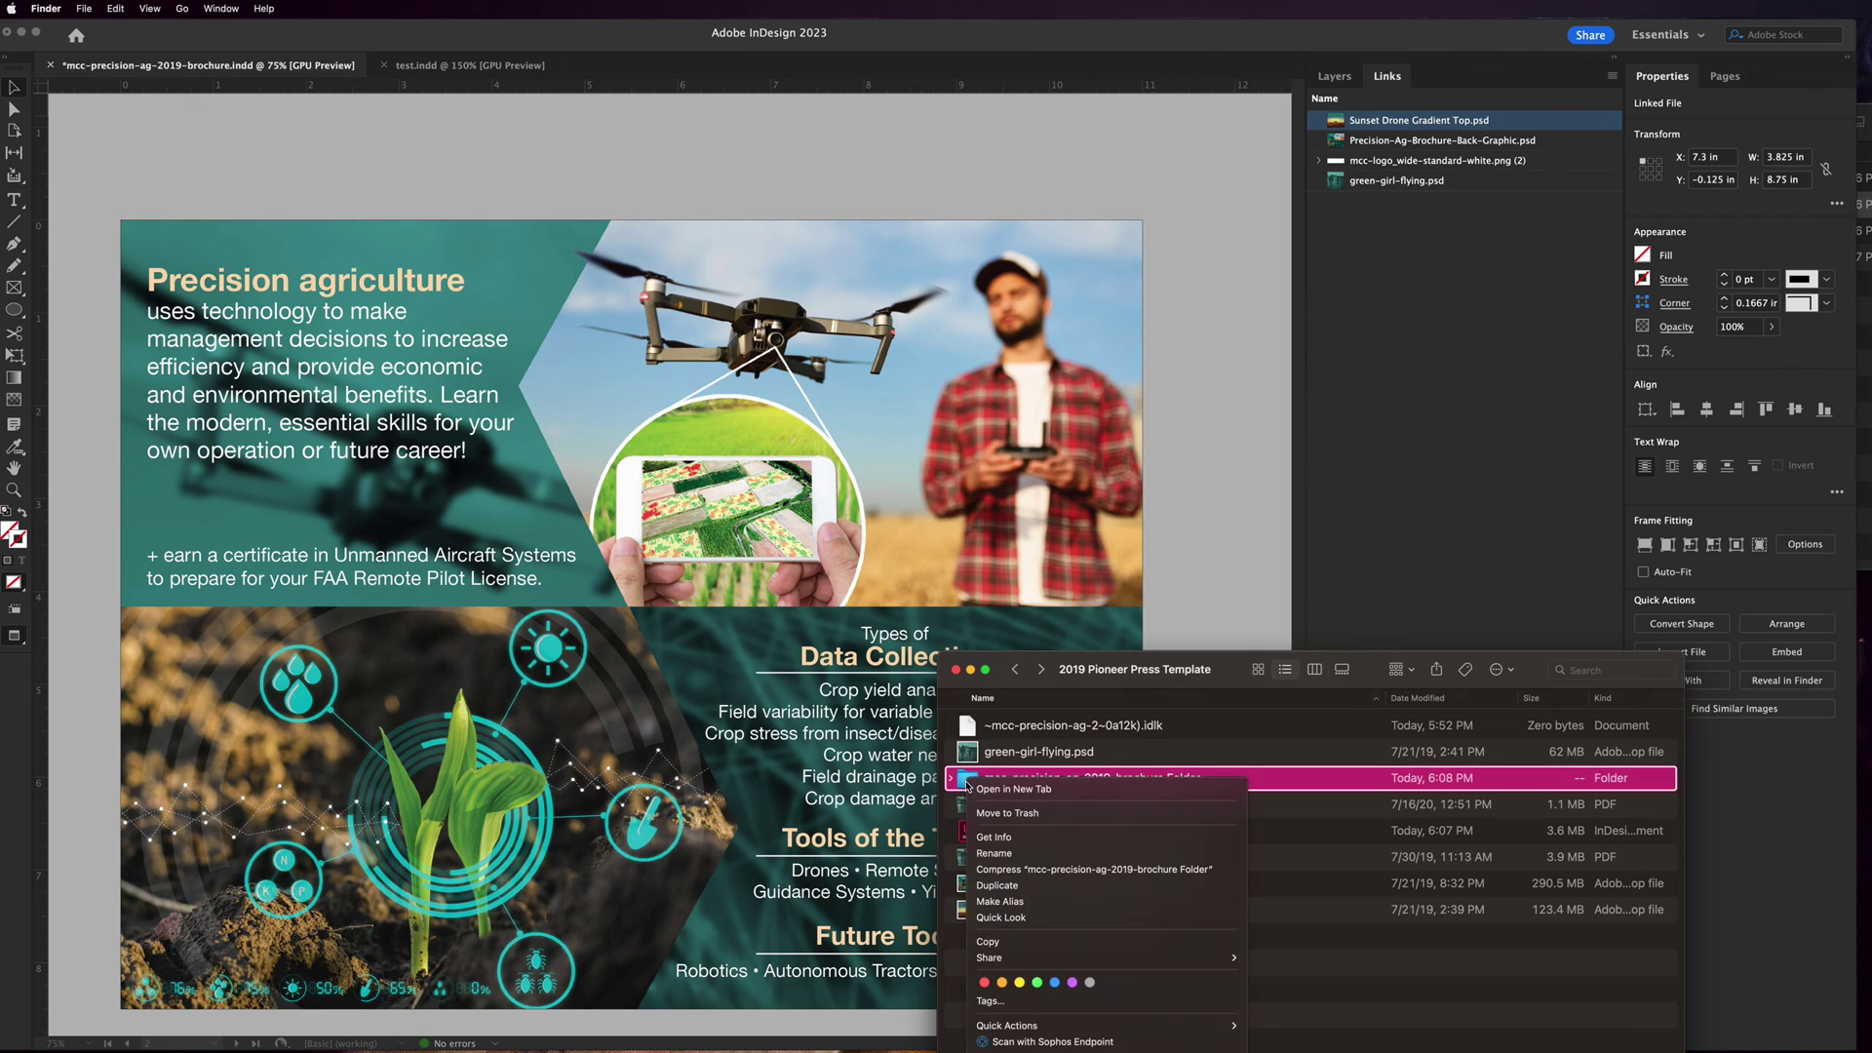
{"action": "left_click", "coordinate": [1040, 877]}
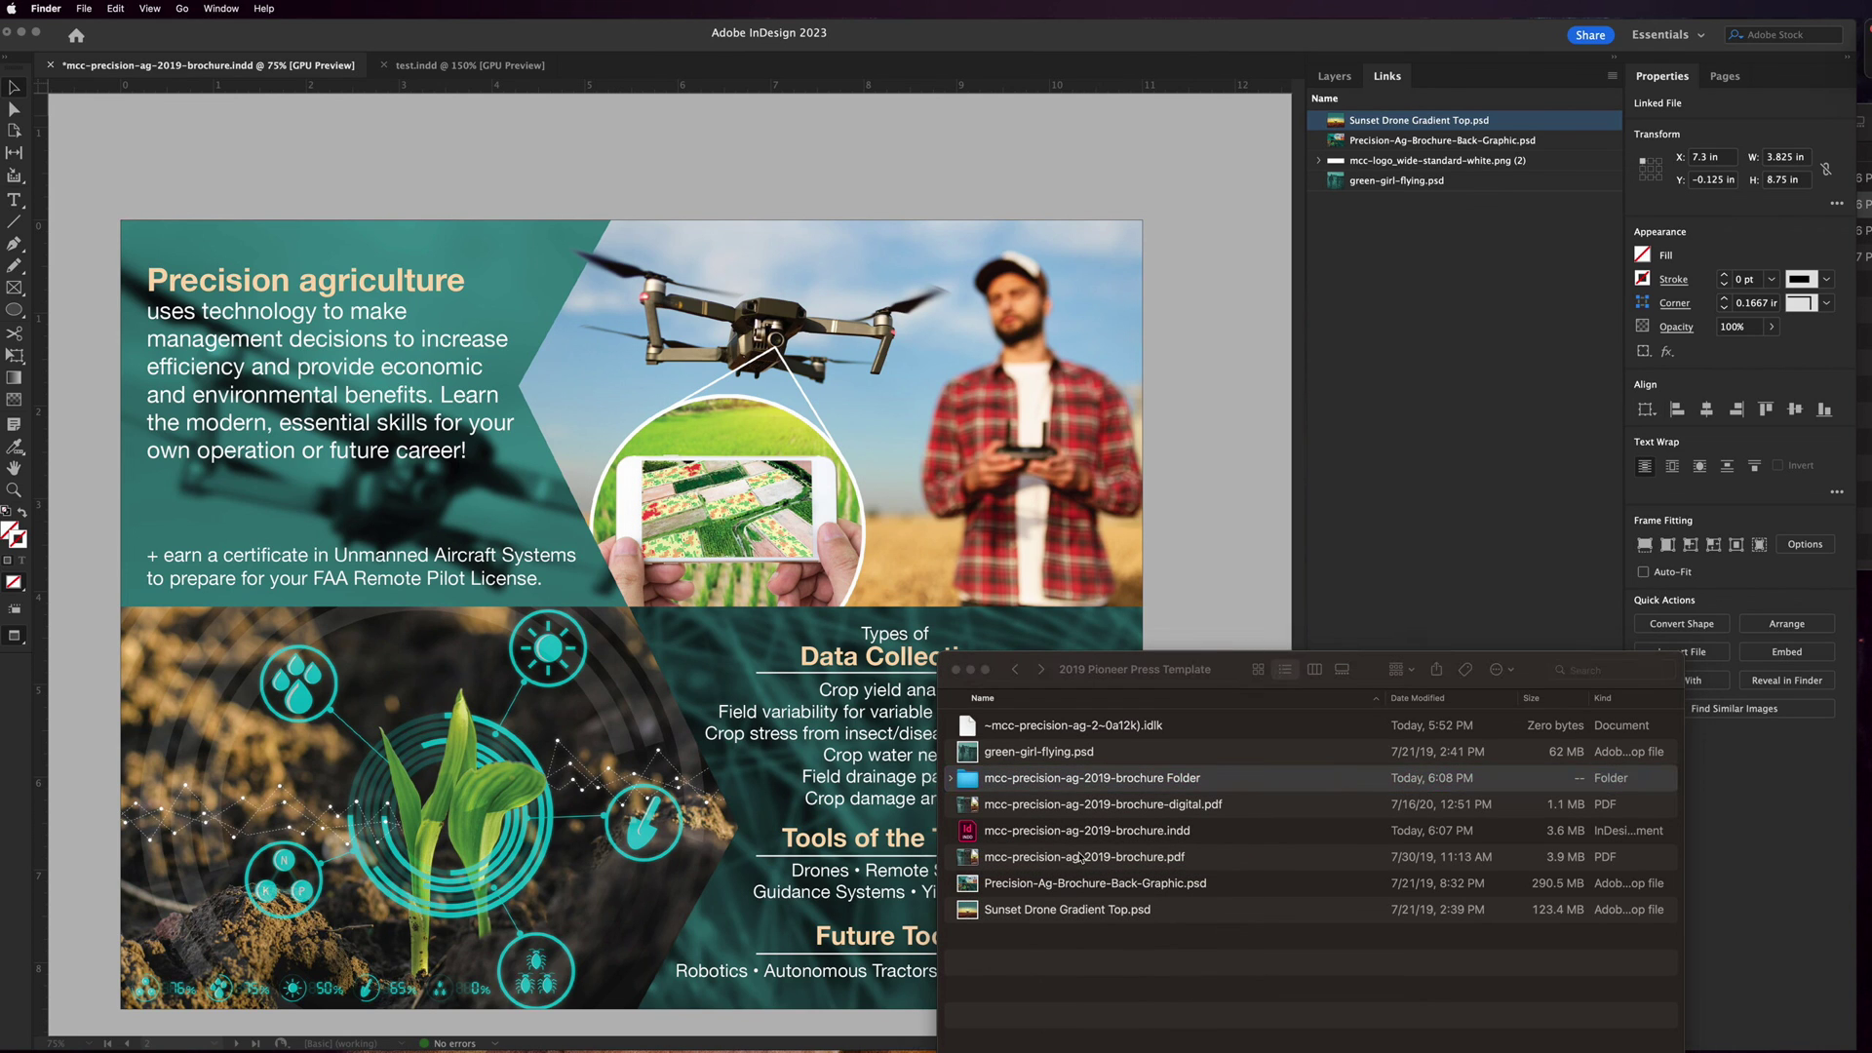